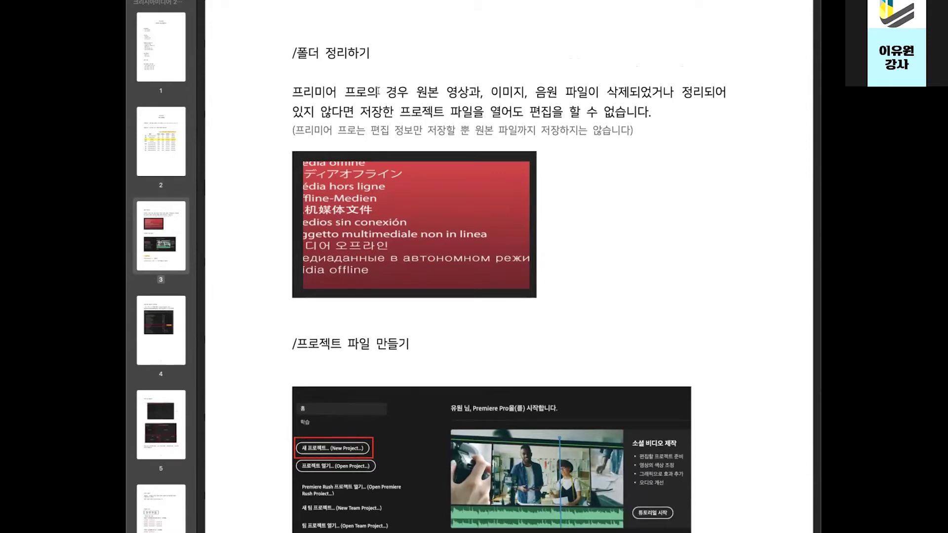
- Review the handout pages on organising folders, creating a project file, bilingual language settings and the workspace panels
left_click_drag(417, 92, 585, 96)
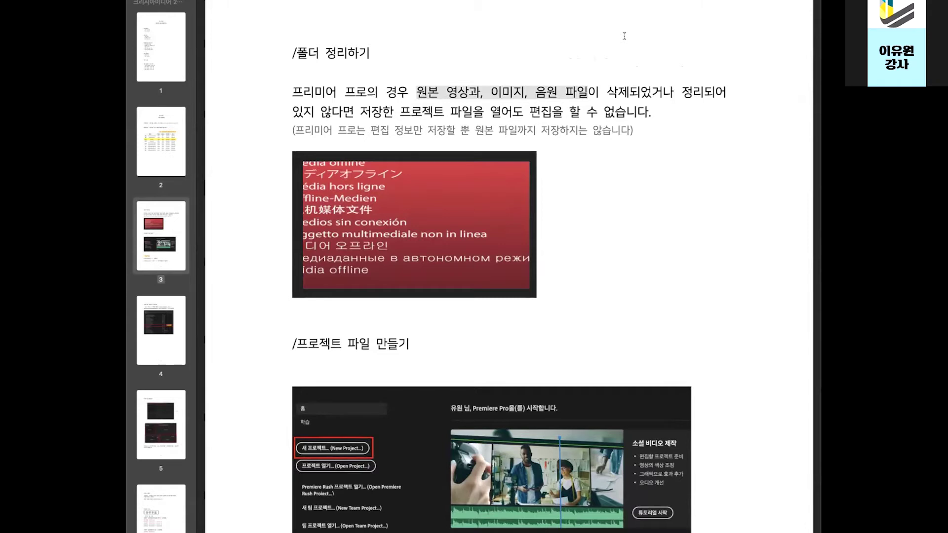
scroll(519, 254, "down", 3)
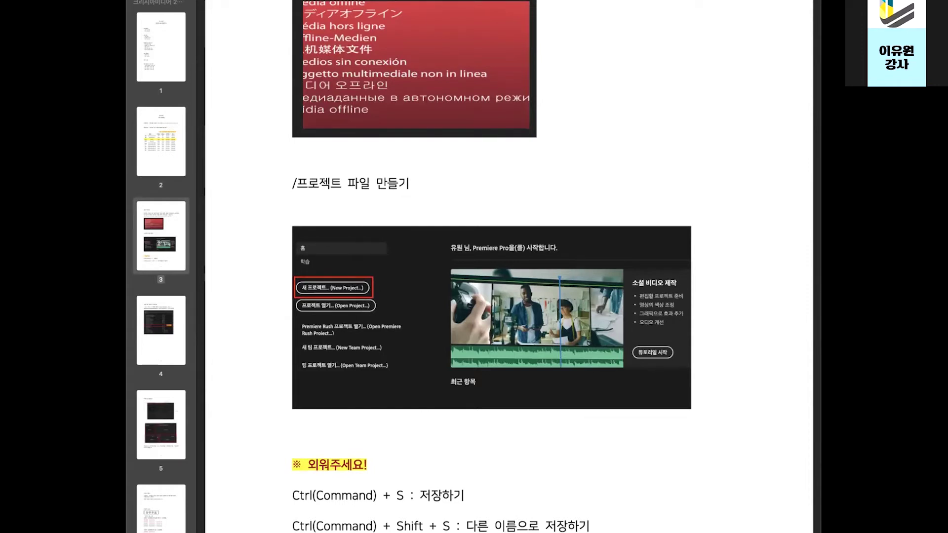
scroll(375, 486, "down", 5)
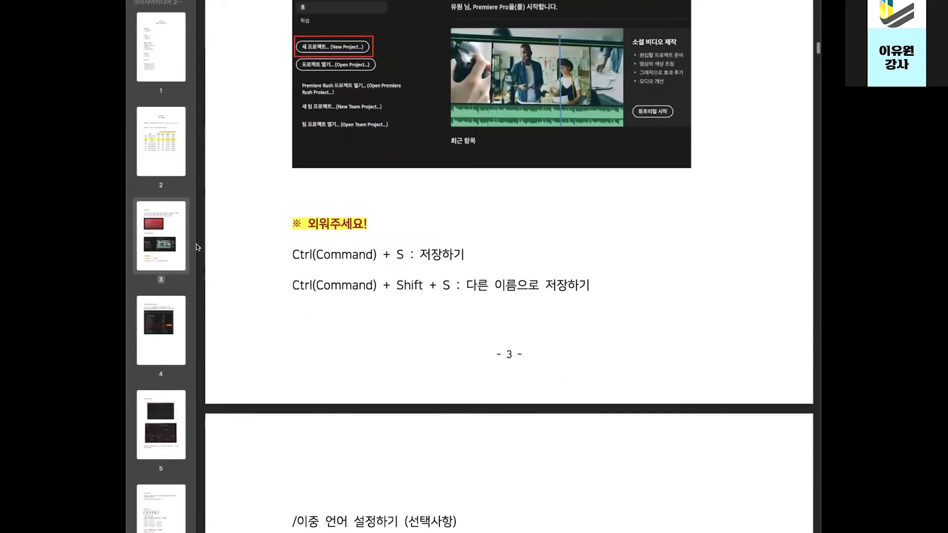
scroll(330, 265, "down", 8)
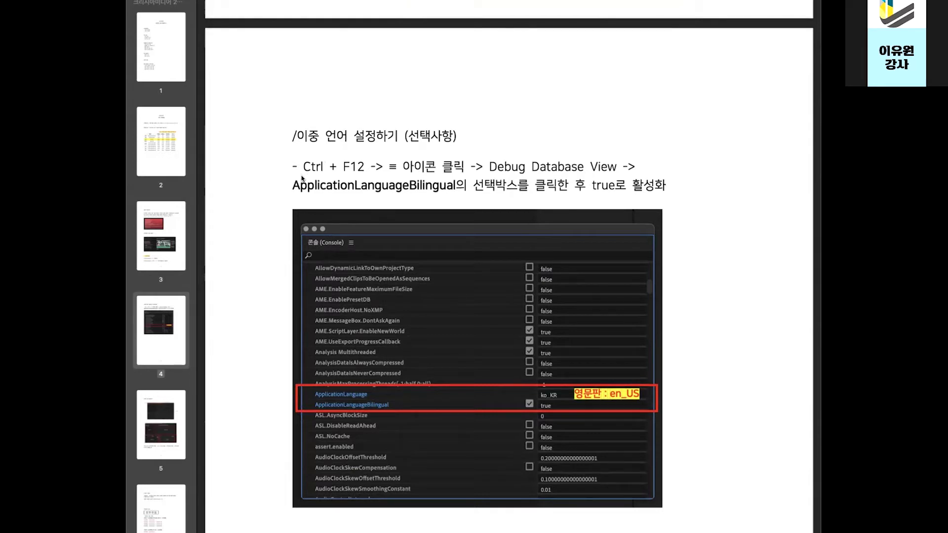
scroll(546, 358, "down", 1)
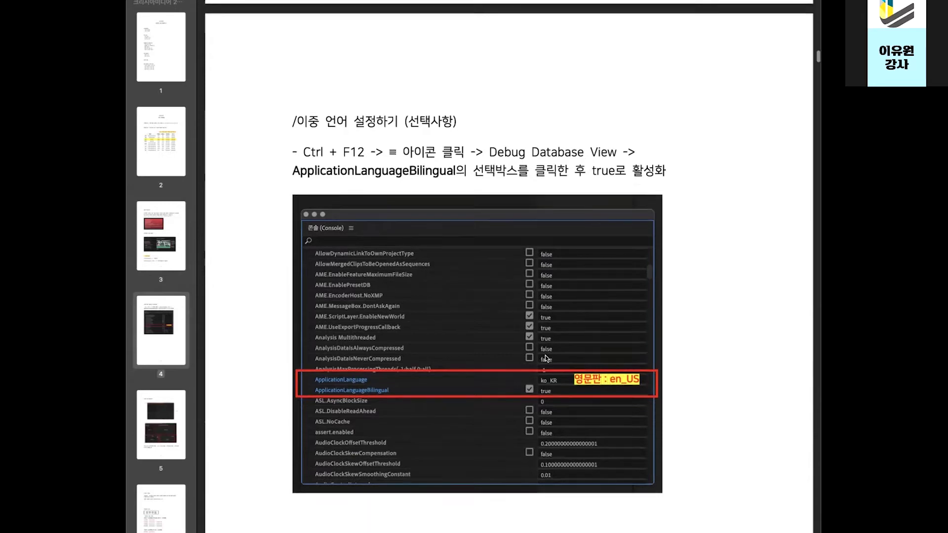
scroll(546, 358, "down", 3)
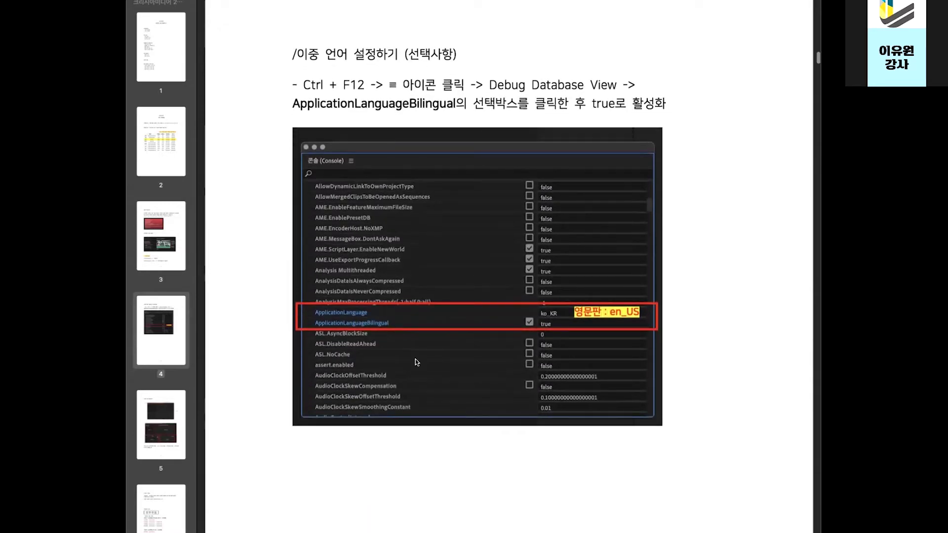
scroll(552, 412, "down", 20)
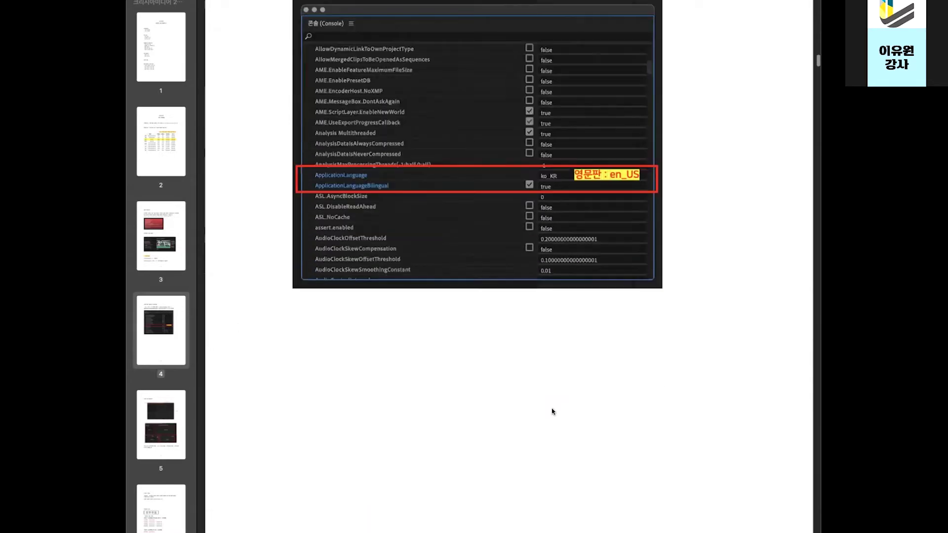
scroll(552, 412, "down", 12)
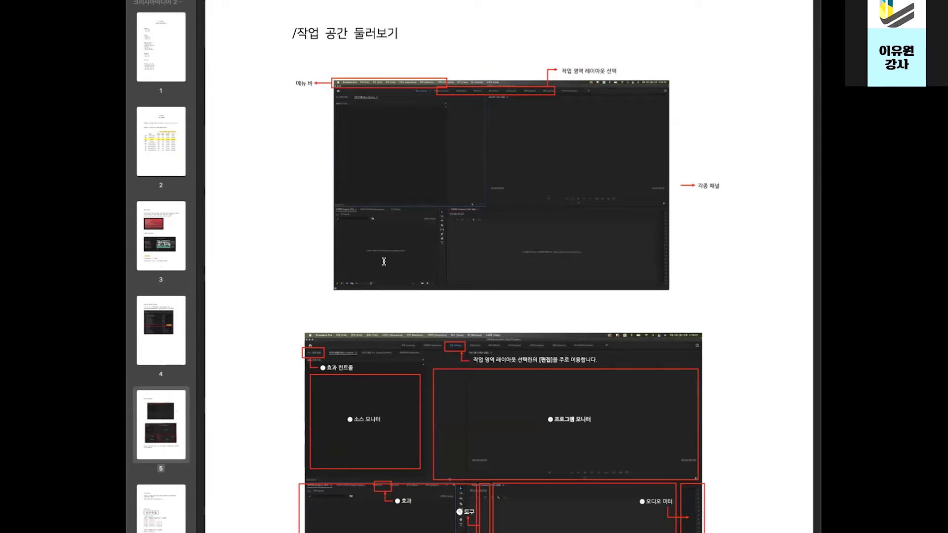
scroll(515, 264, "down", 3)
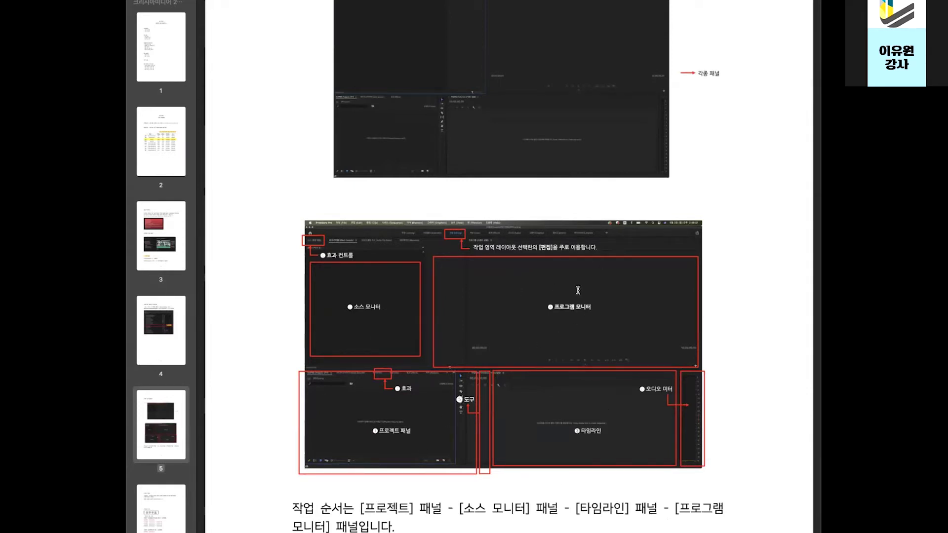
scroll(577, 316, "down", 3)
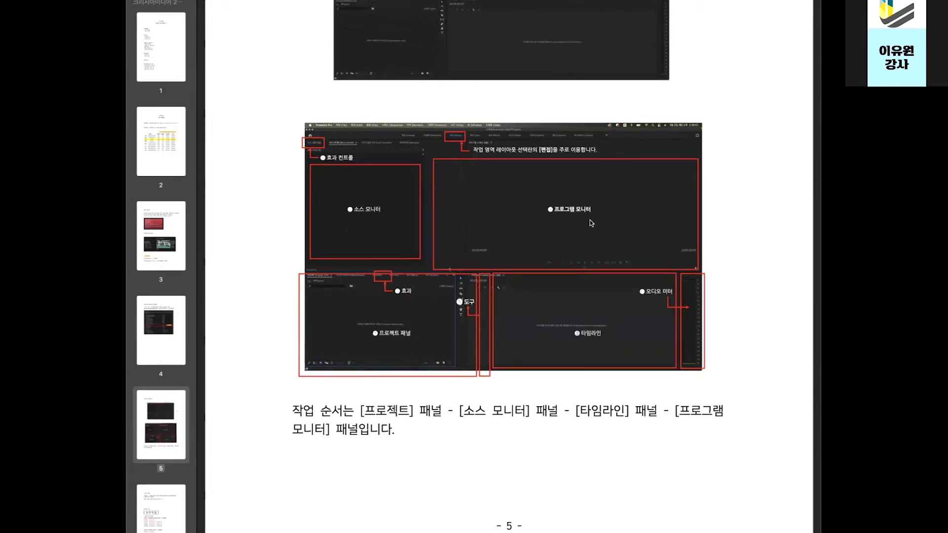
- Review the handout sections on creating a sequence, reading timecode at 30 and 24 frames, and the four ways to import video
scroll(592, 223, "down", 10)
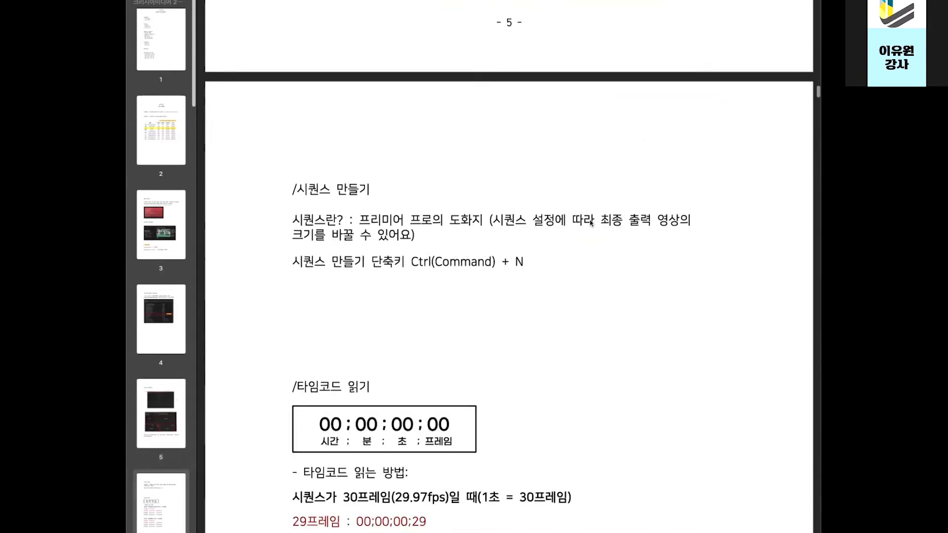
scroll(417, 281, "down", 1)
scroll(417, 281, "down", 2)
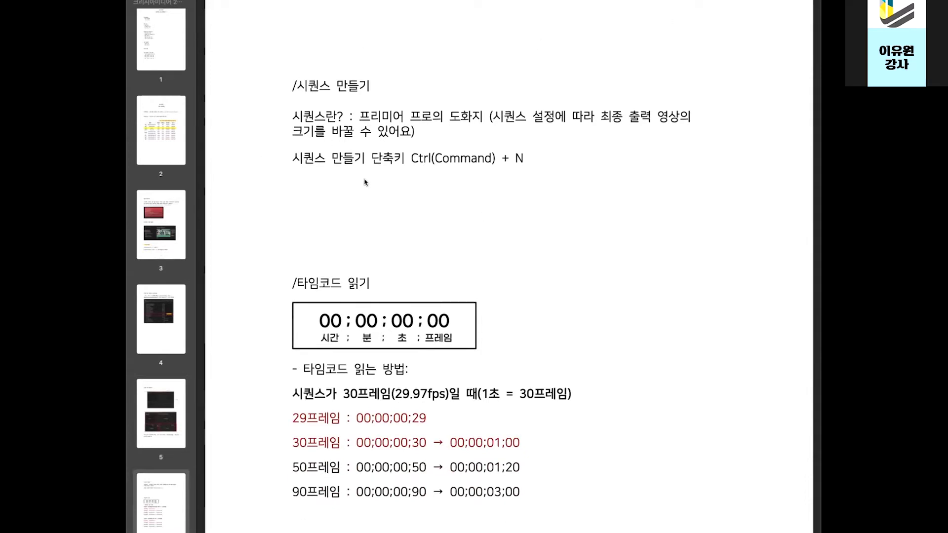
scroll(380, 188, "down", 5)
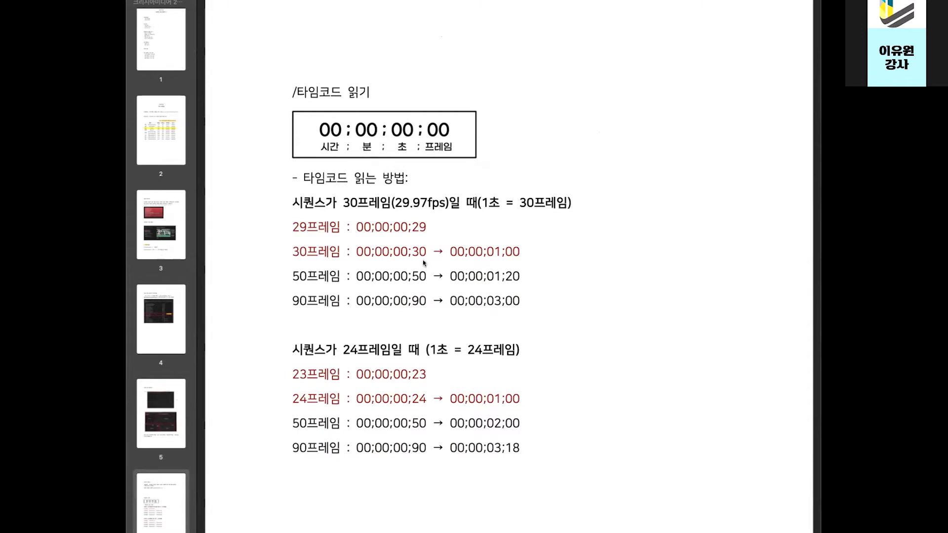
left_click_drag(449, 252, 528, 252)
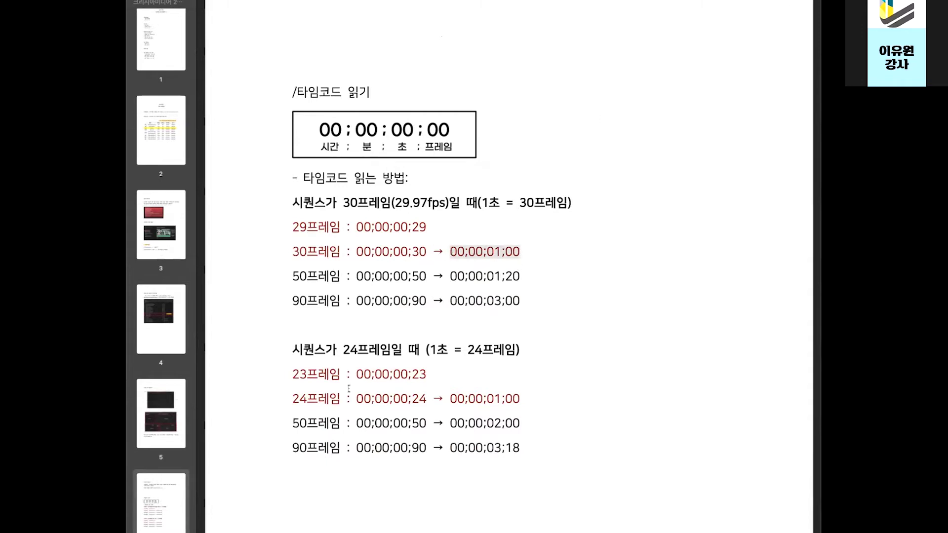
scroll(350, 389, "down", 10)
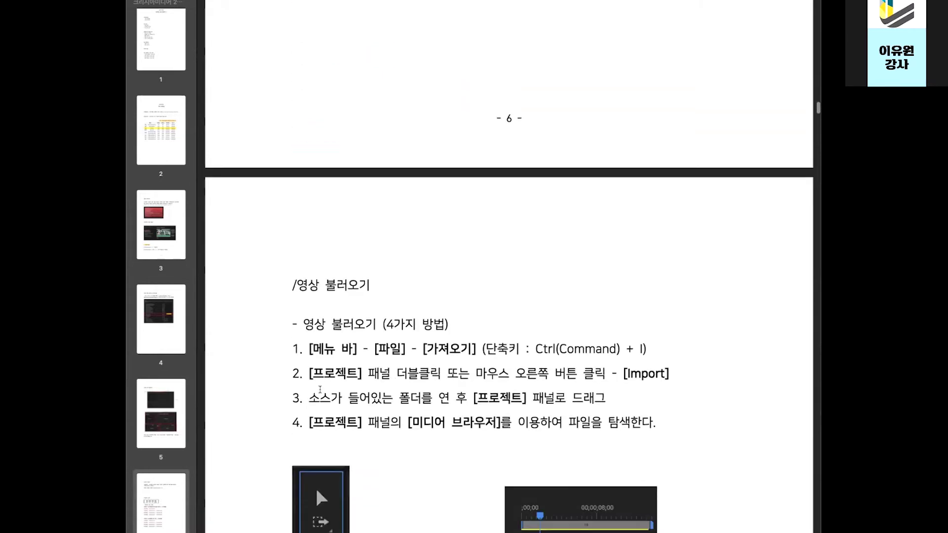
scroll(320, 391, "down", 5)
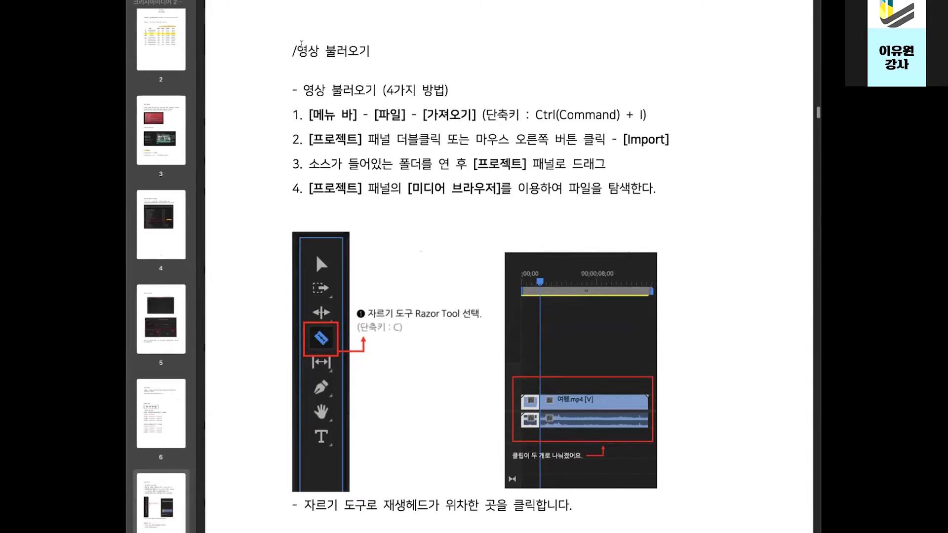
left_click_drag(288, 46, 660, 202)
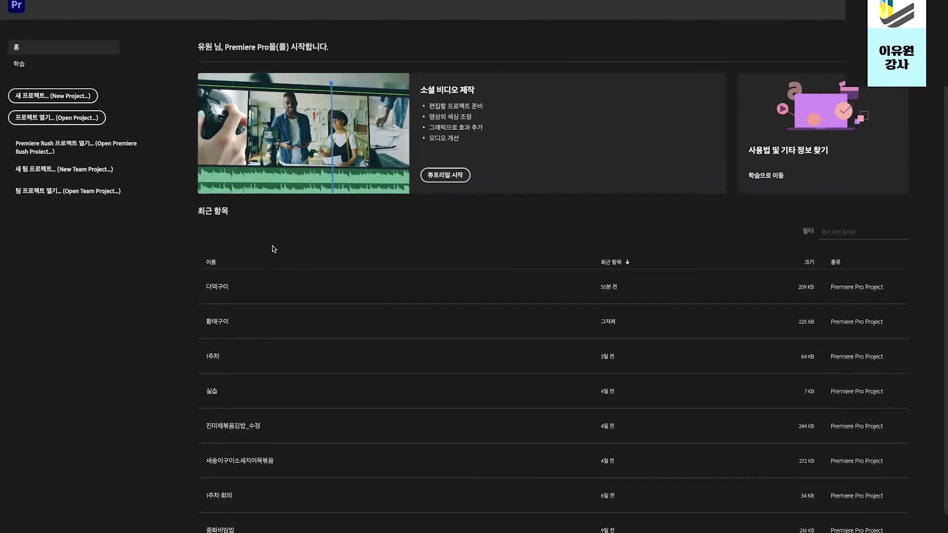
- In Premiere Pro, create a new project named 2주차 and save it on the desktop (데스크탑)
left_click(22, 97)
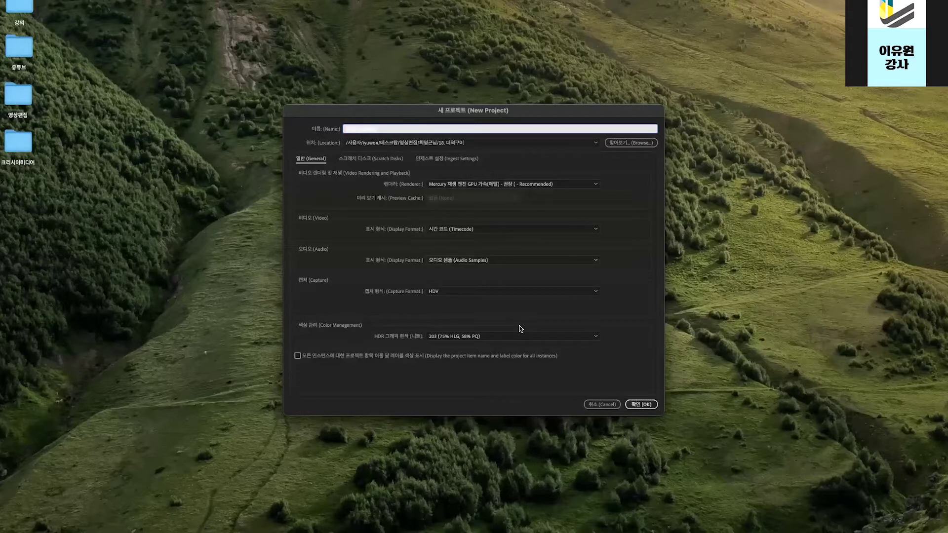
left_click_drag(411, 127, 325, 127)
key("BackSpace")
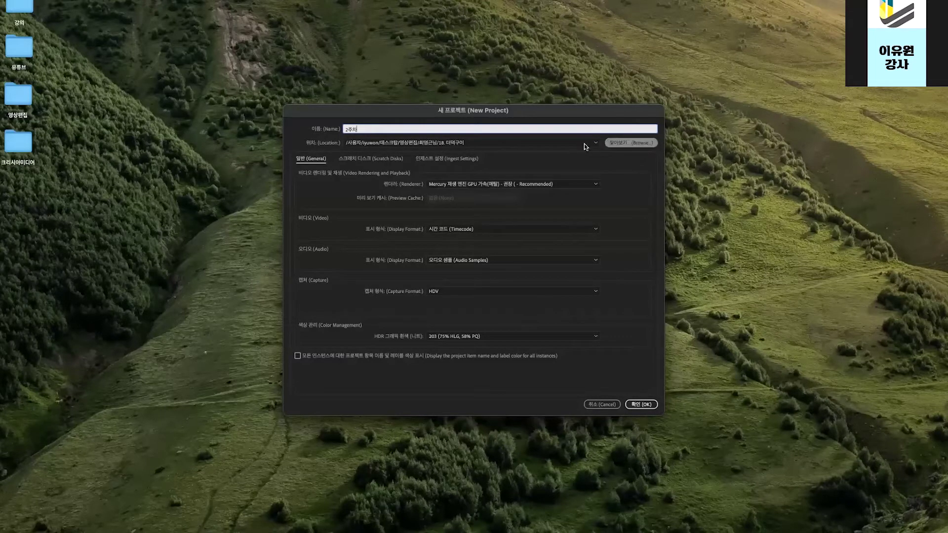
left_click(635, 144)
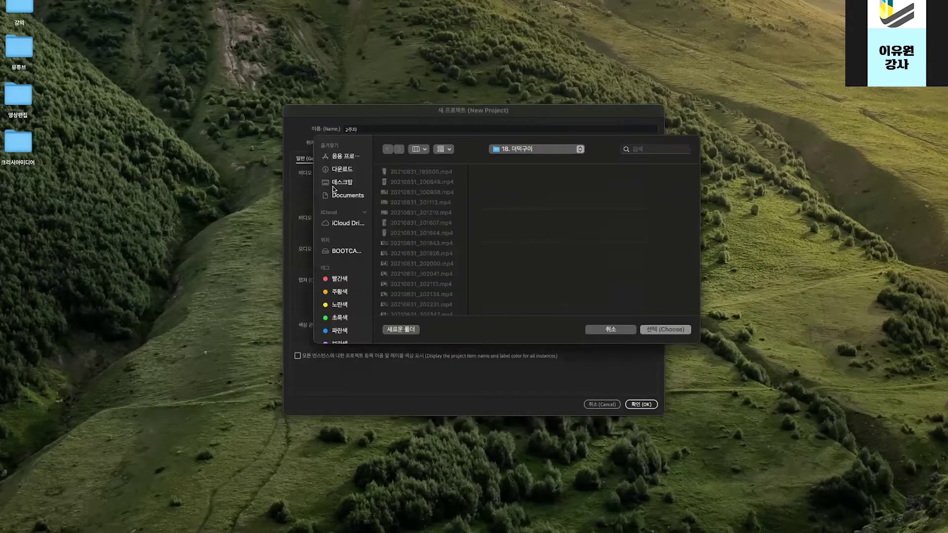
left_click(352, 185)
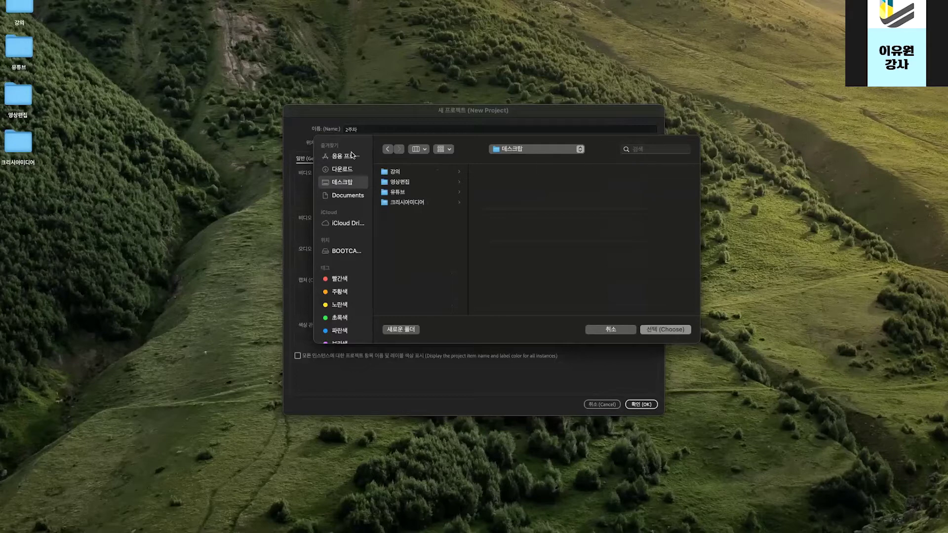
left_click(665, 332)
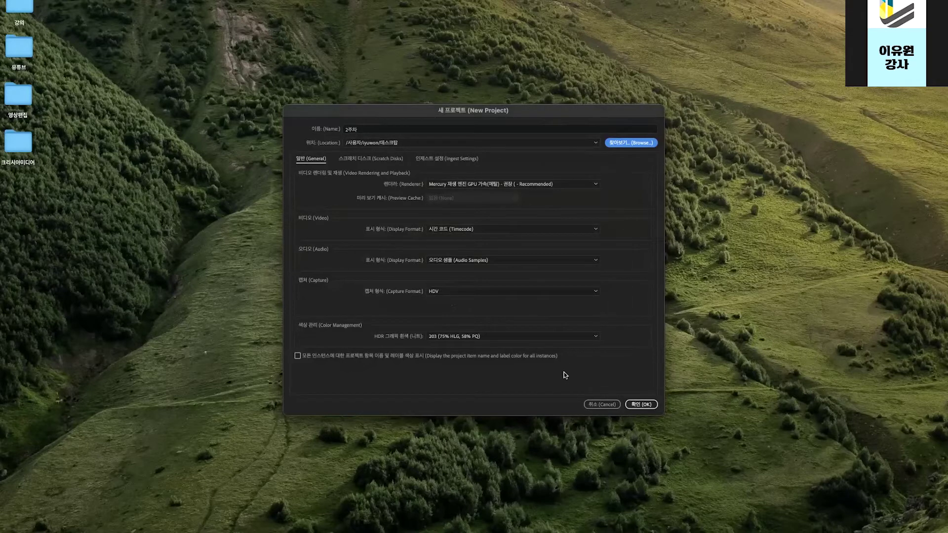
left_click(633, 405)
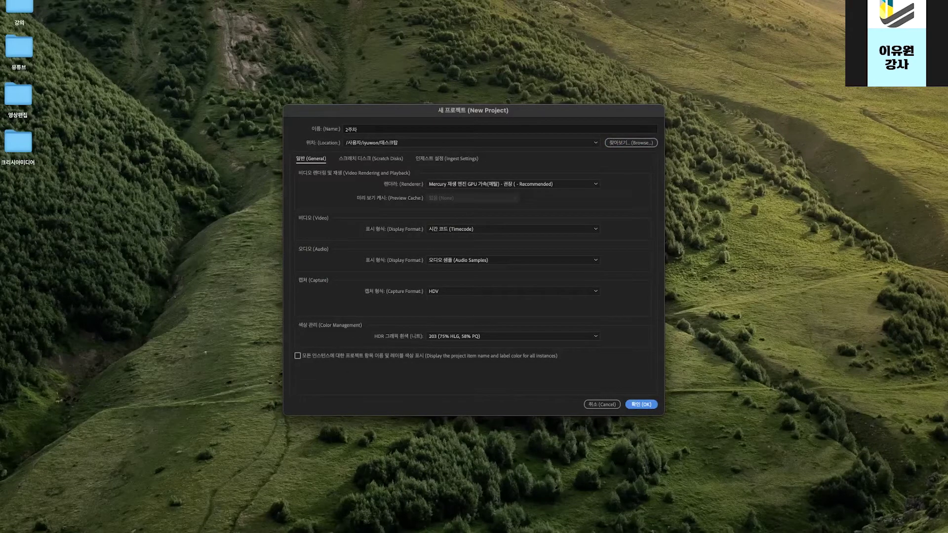
key("Return")
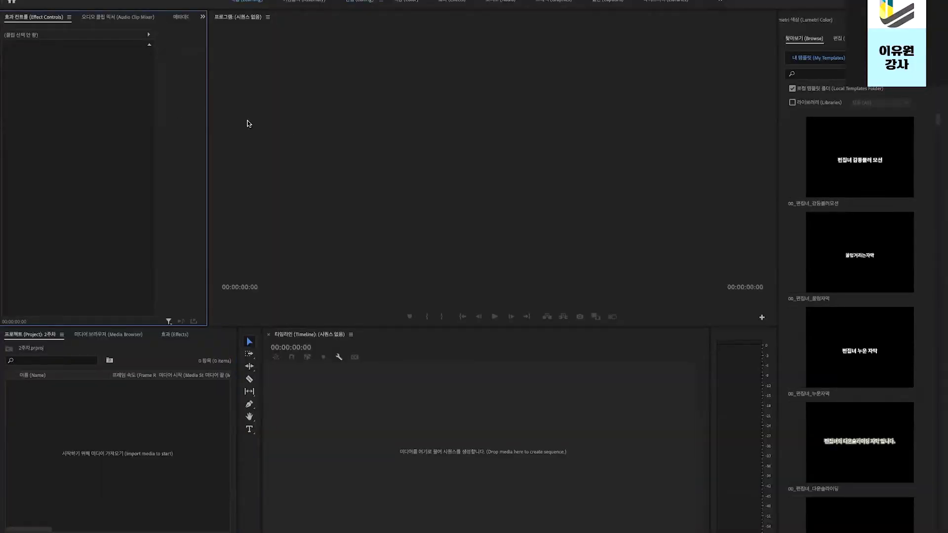
- Switch to the Learning workspace and create a sequence named 2주차 with the ARRI 1080p 29.97 preset
left_click(239, 2)
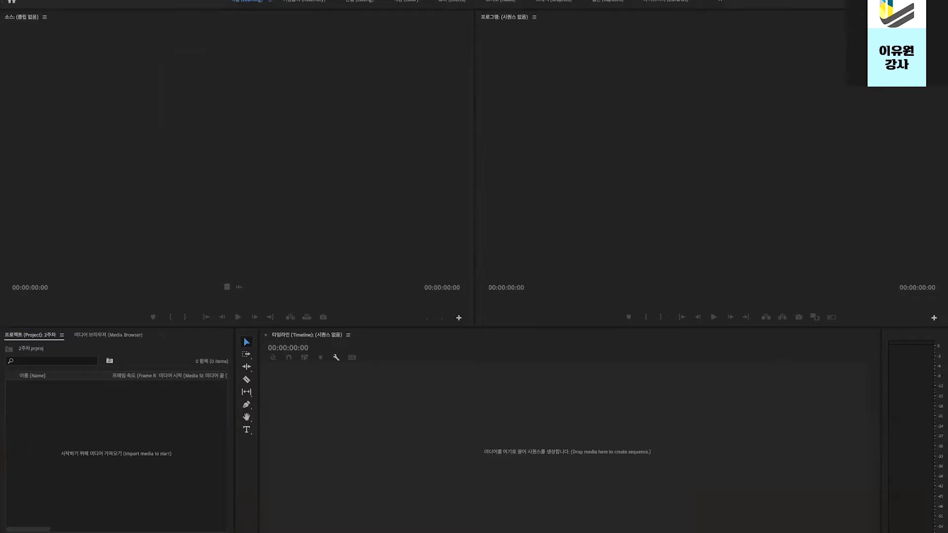
left_click(82, 0)
mouse_move(98, 0)
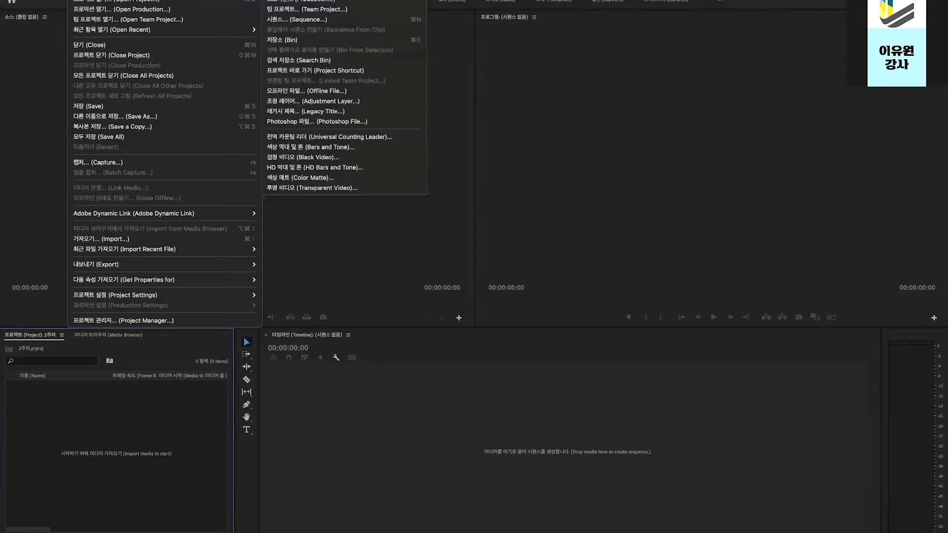
left_click(304, 20)
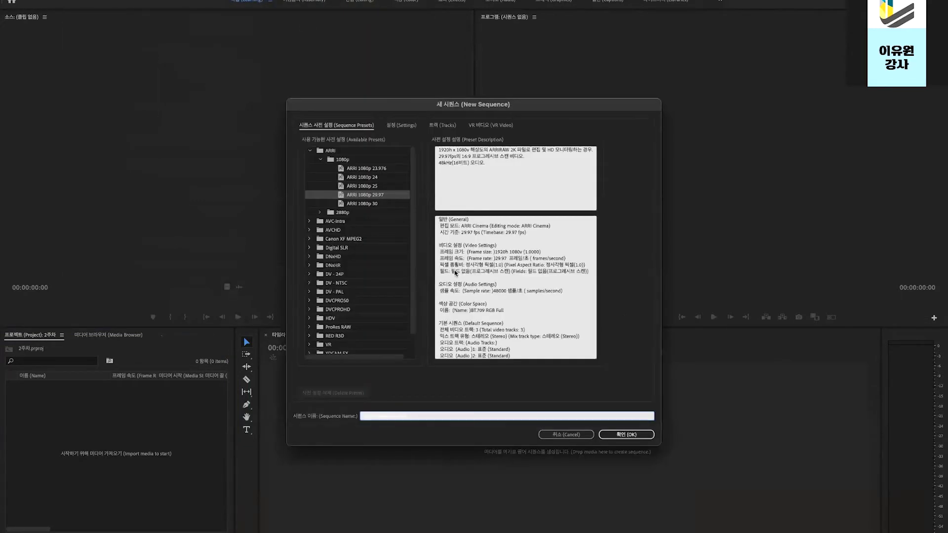
left_click_drag(472, 106, 446, 141)
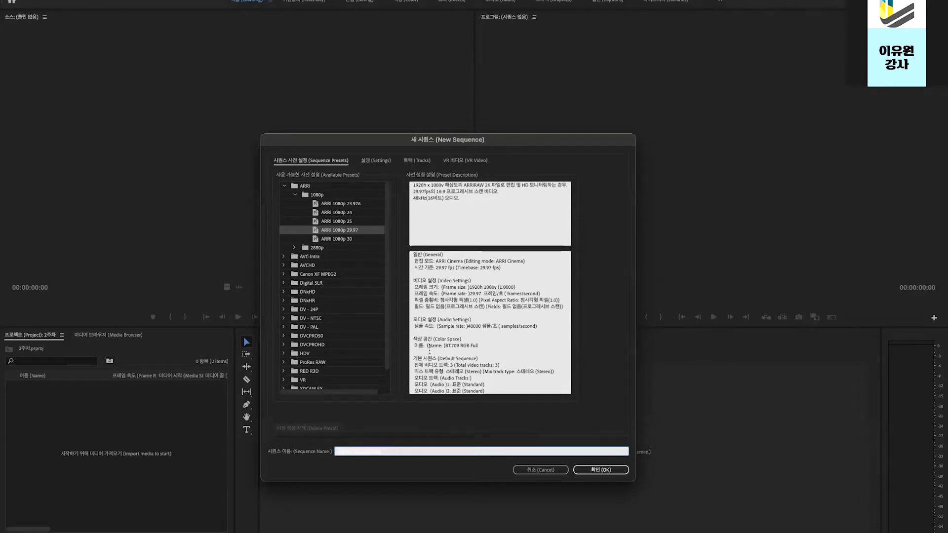
left_click(283, 186)
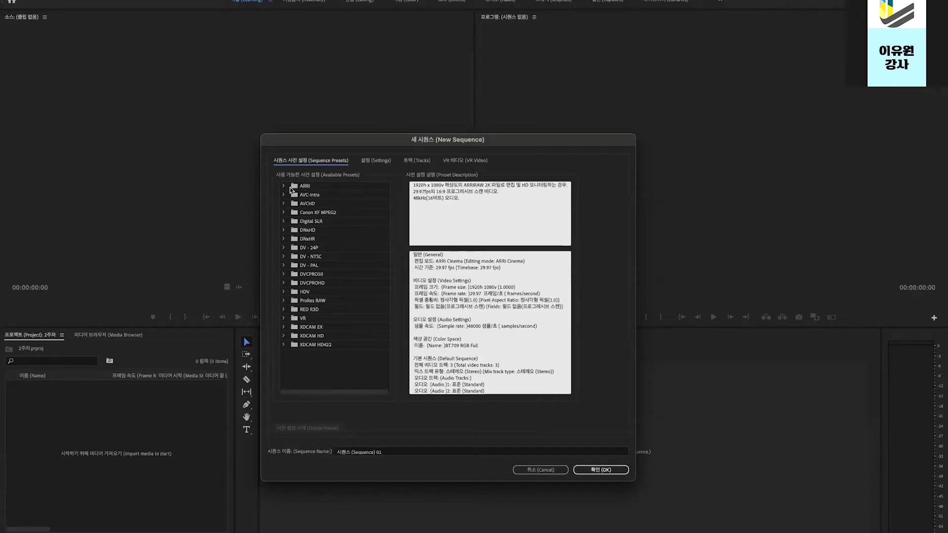
left_click(284, 186)
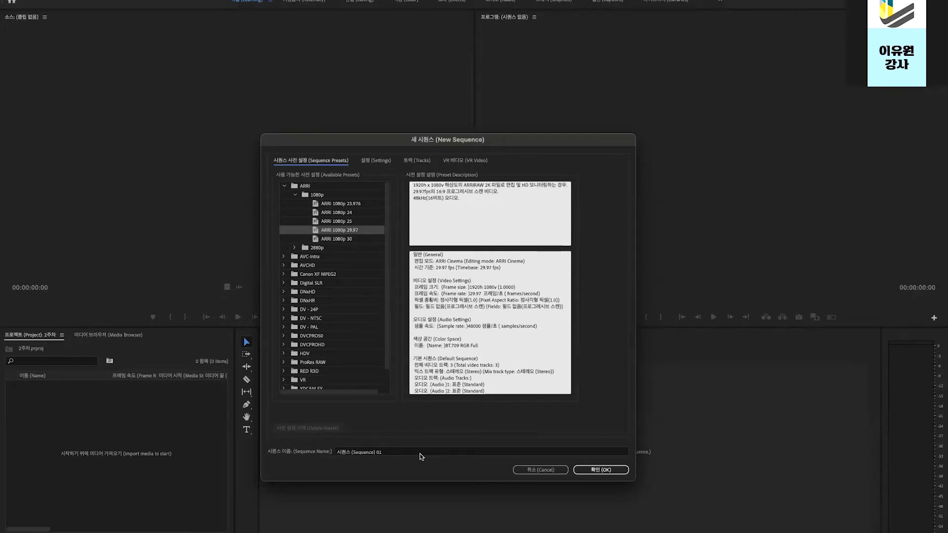
left_click_drag(398, 452, 297, 453)
key("BackSpace")
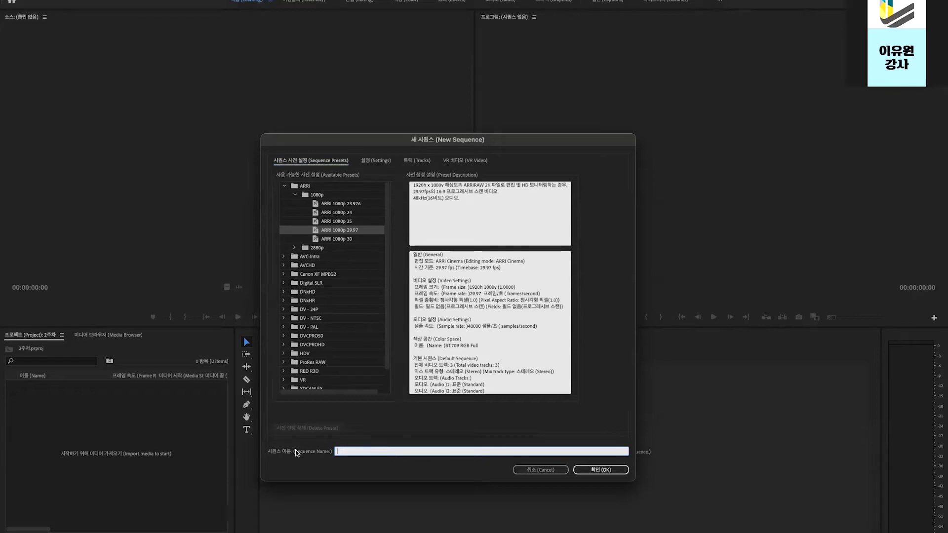
type("2주차")
left_click(609, 468)
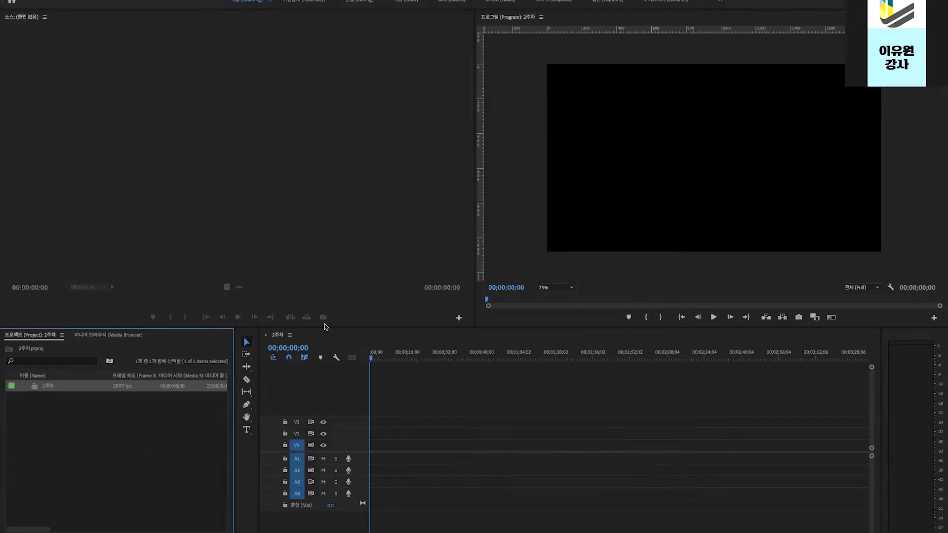
- Create a second sequence named 3주차 with the ARRI 1080p 29.97 preset, then close it in the timeline
left_click(277, 336)
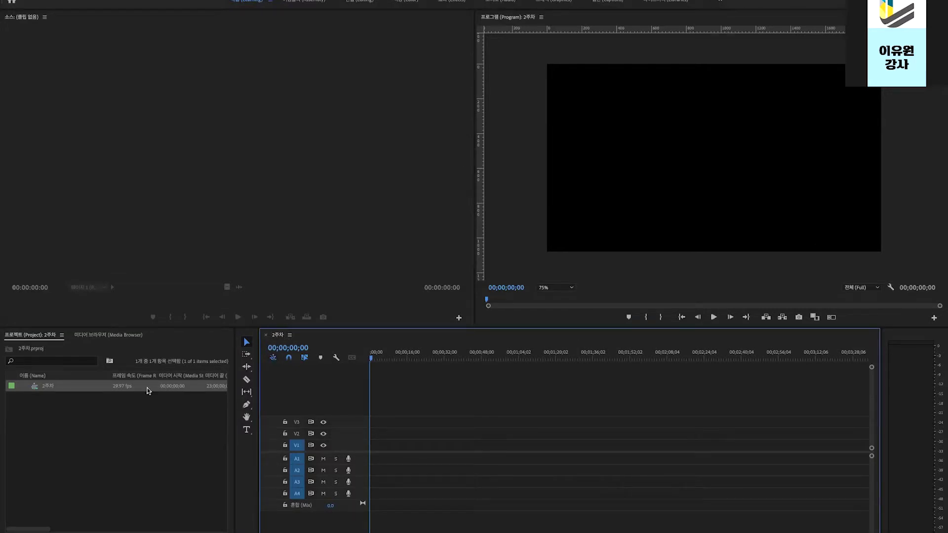
key("ctrl+n")
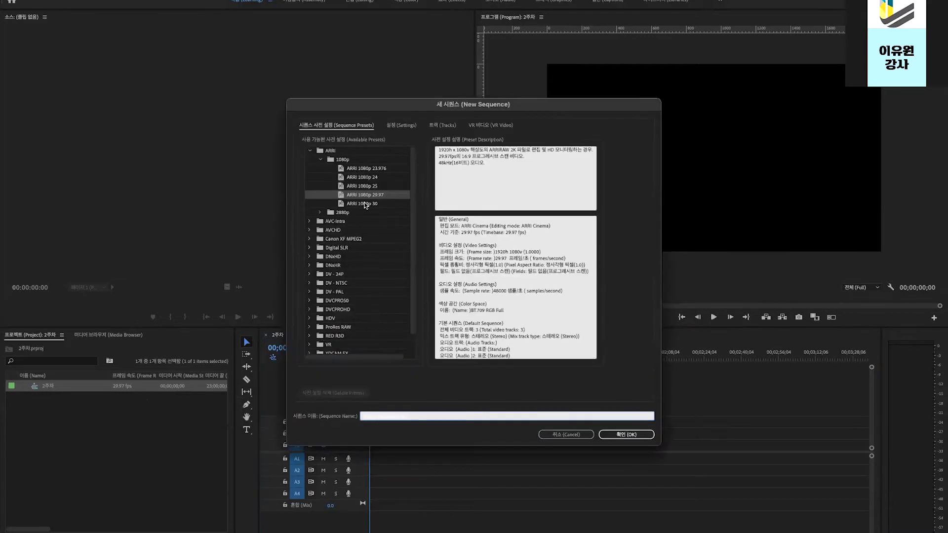
left_click(418, 422)
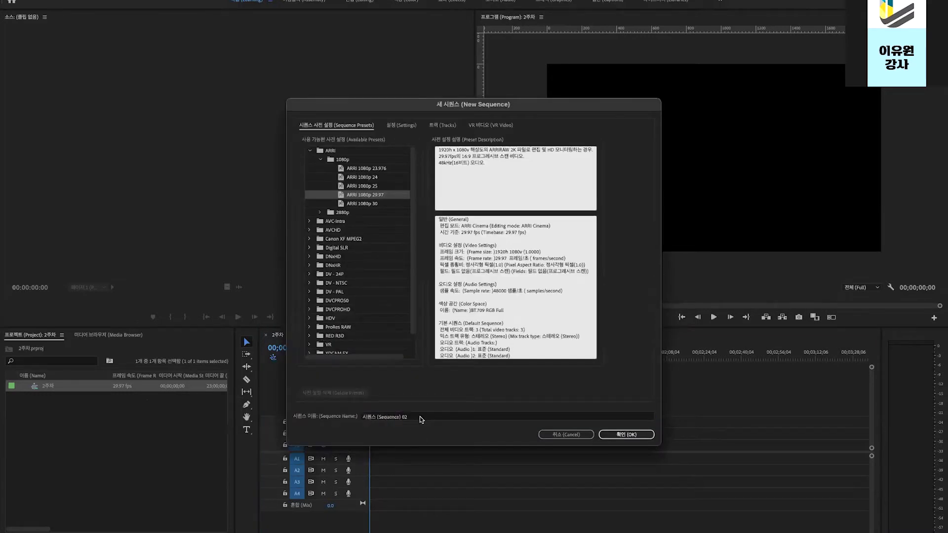
left_click(420, 419)
type("3주차")
key("Tab")
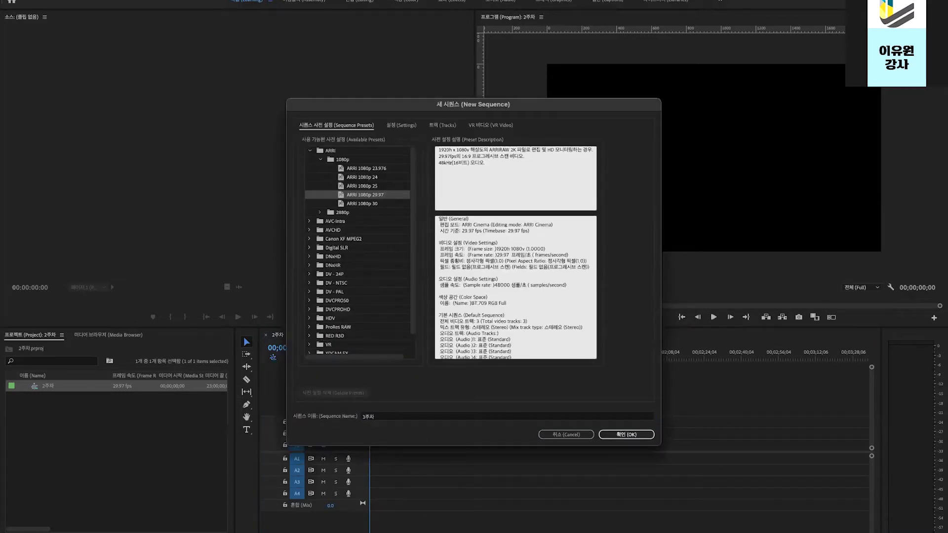
key("Return")
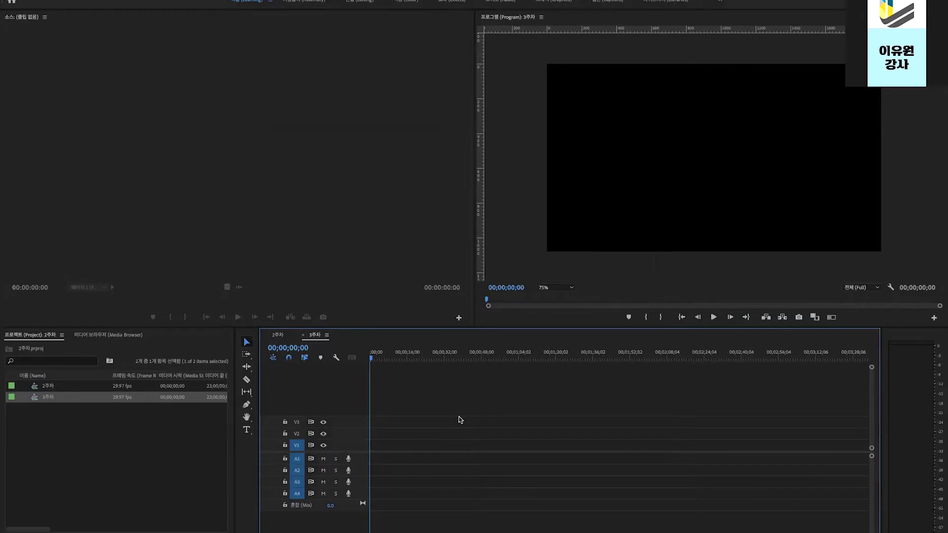
left_click(303, 335)
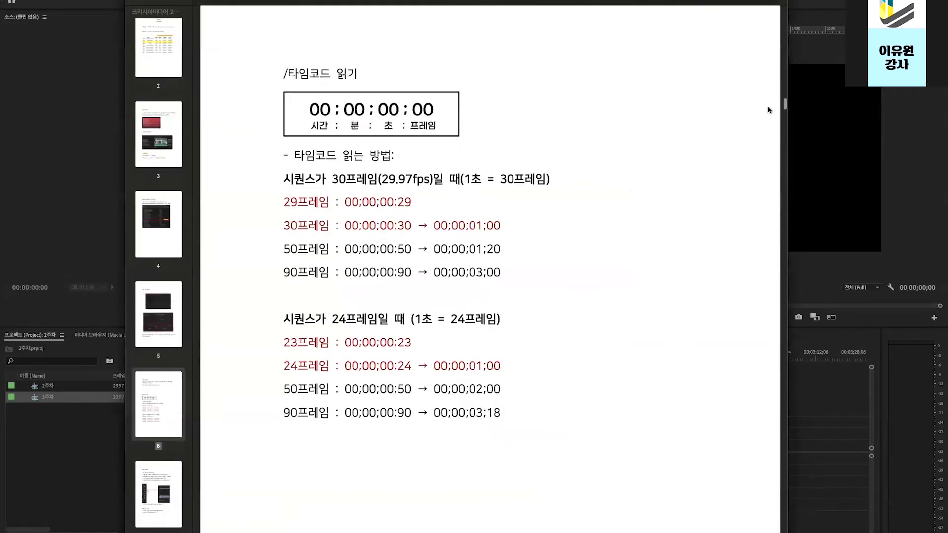
- Return to the first page of the lesson handout and review the subtitle topics: backgrounds, title captions and dialogue captions
left_click_drag(785, 105, 784, 10)
scroll(489, 199, "down", 2)
scroll(403, 153, "down", 3)
scroll(404, 153, "down", 1)
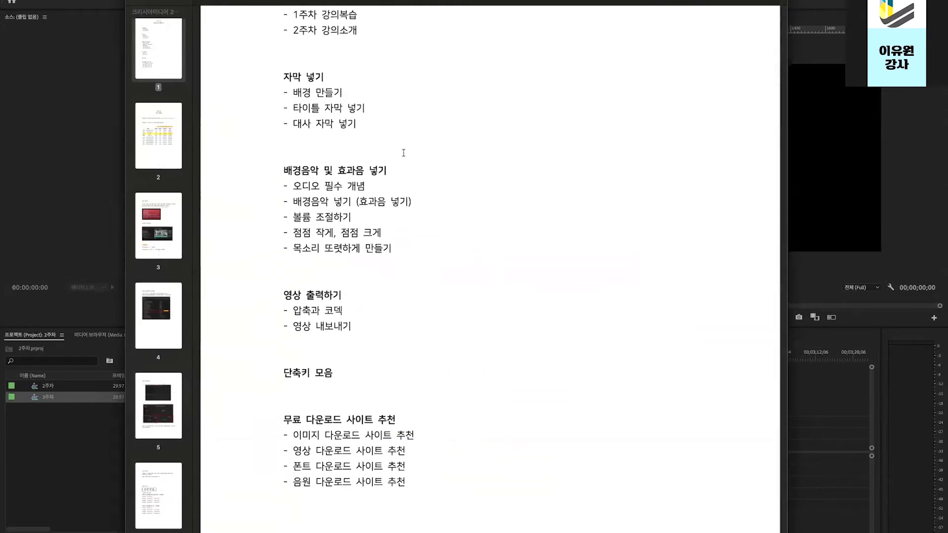
left_click_drag(291, 94, 348, 93)
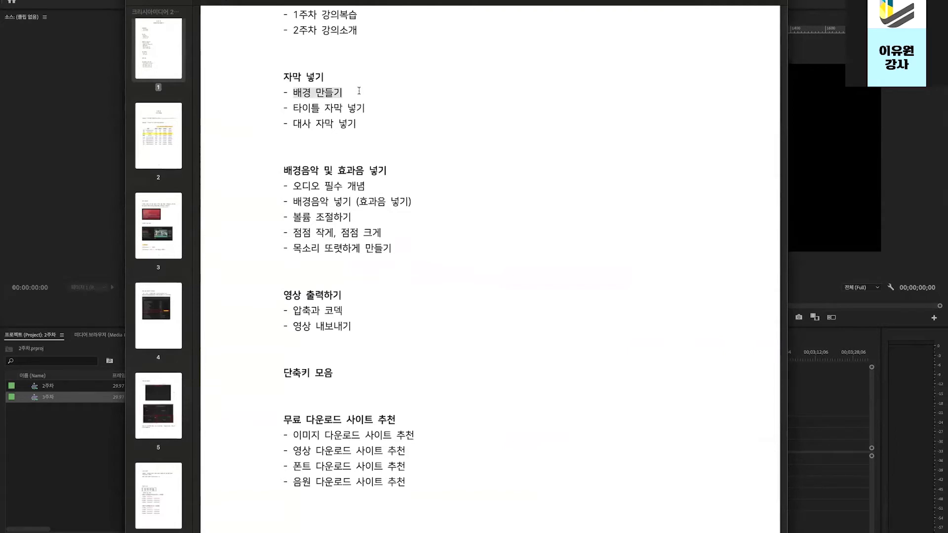
left_click(337, 108)
left_click_drag(292, 105, 375, 104)
left_click(354, 110)
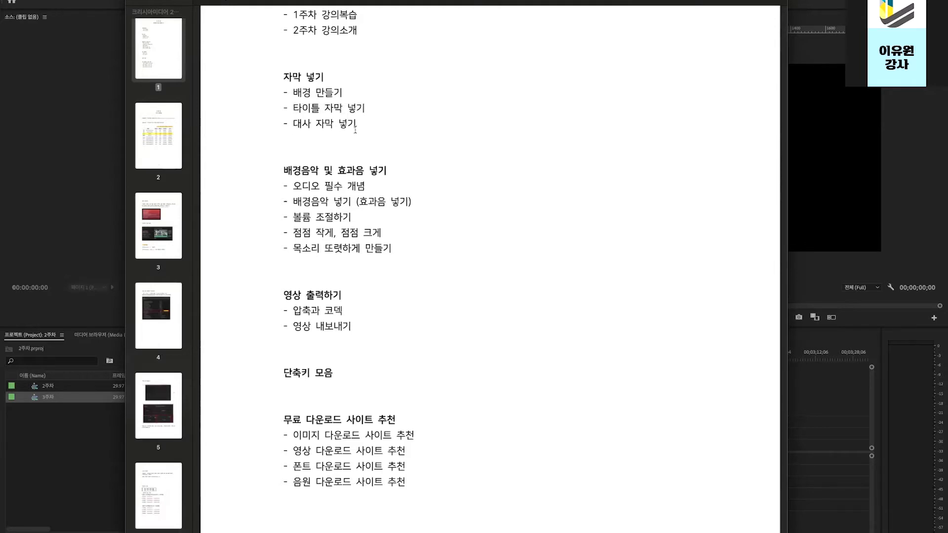
scroll(355, 130, "down", 1)
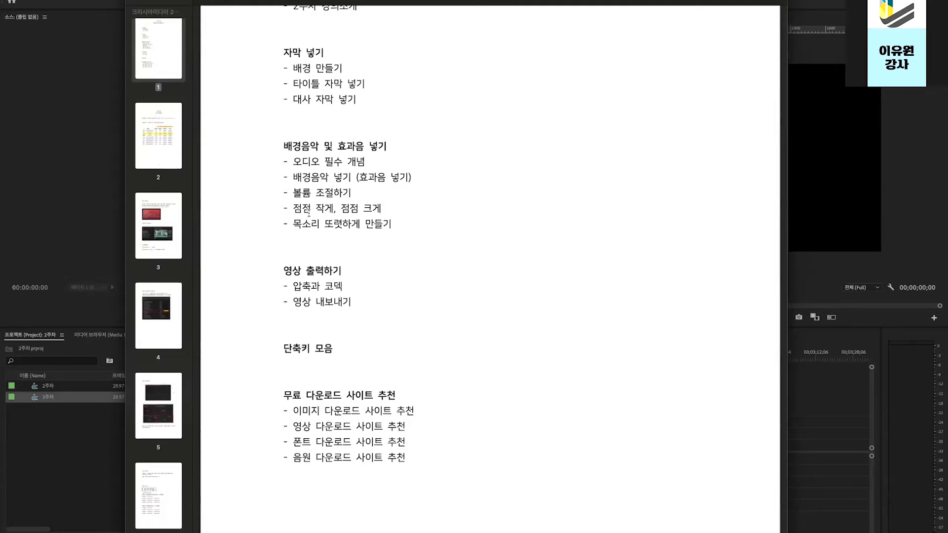
- Review the handout outline's sections on background music and sound effects, video export, shortcut keys and free download sites
scroll(306, 215, "down", 1)
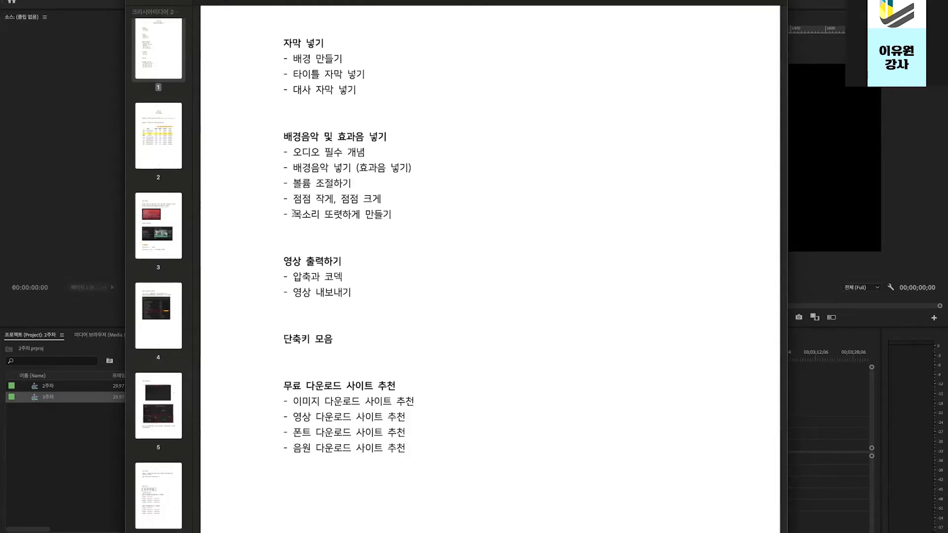
left_click_drag(299, 213, 393, 213)
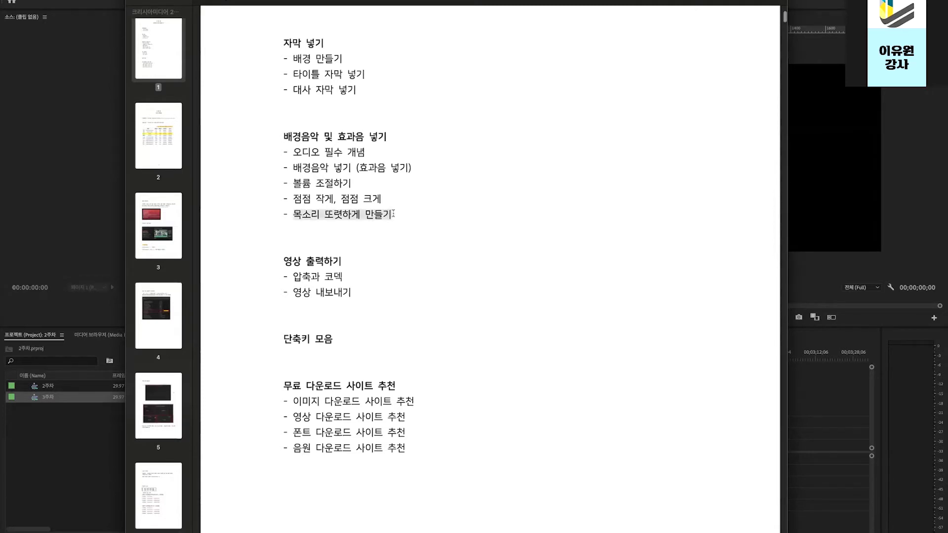
scroll(378, 251, "down", 2)
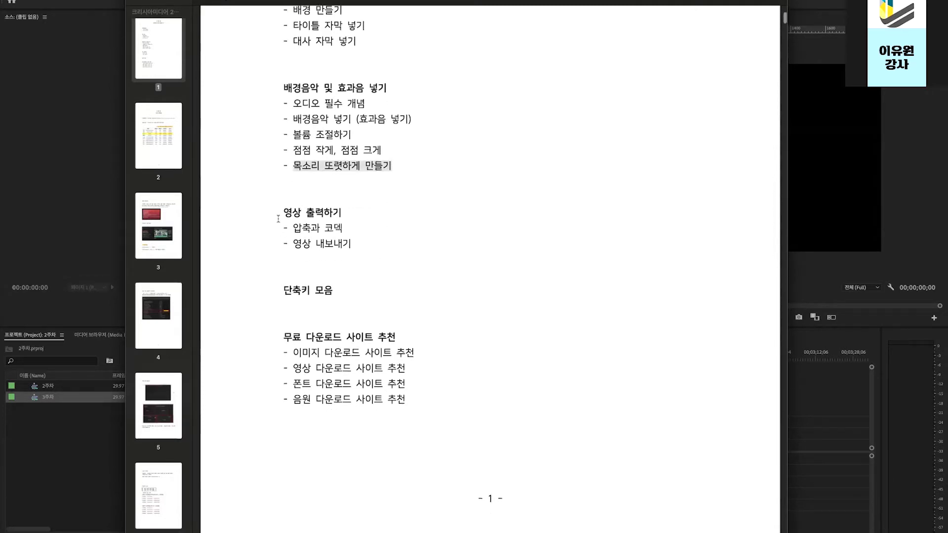
left_click(336, 239)
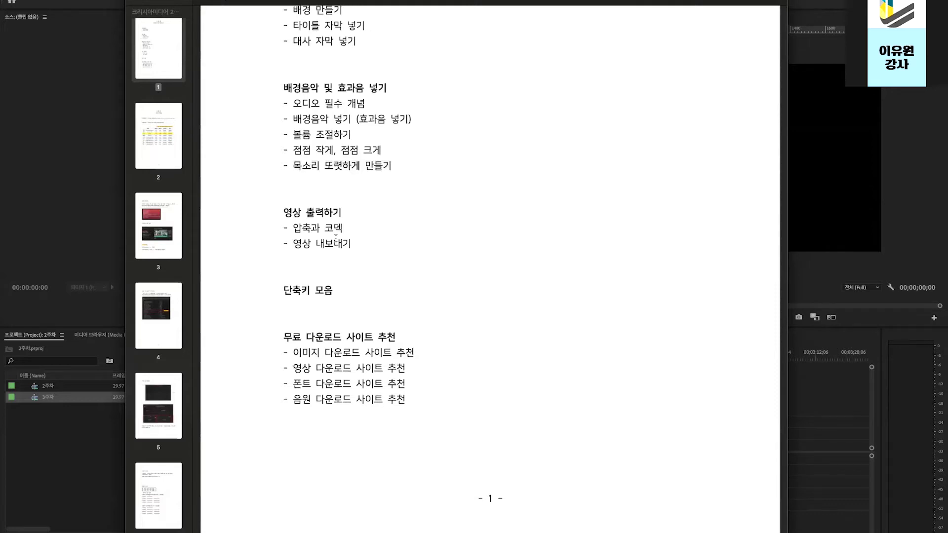
left_click_drag(282, 212, 341, 228)
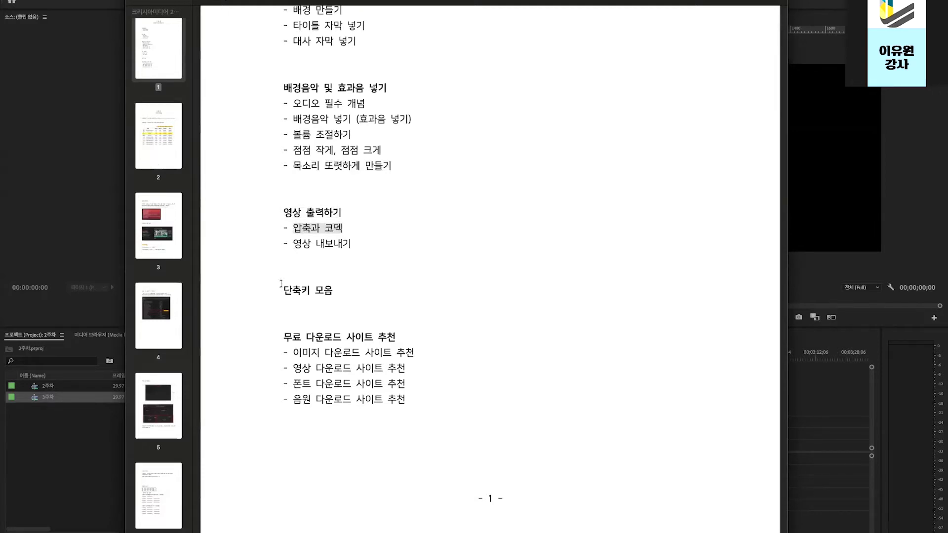
left_click_drag(281, 290, 351, 288)
left_click(321, 290)
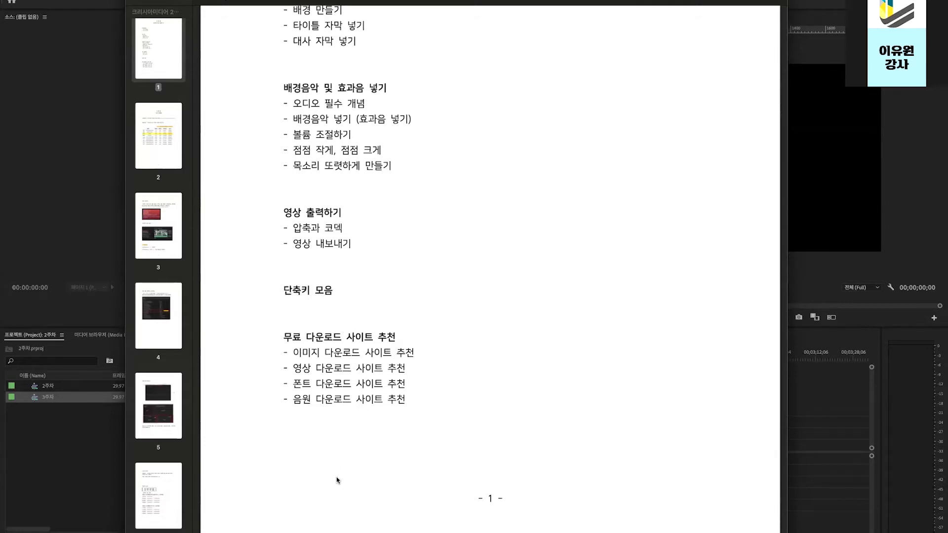
scroll(297, 316, "down", 1)
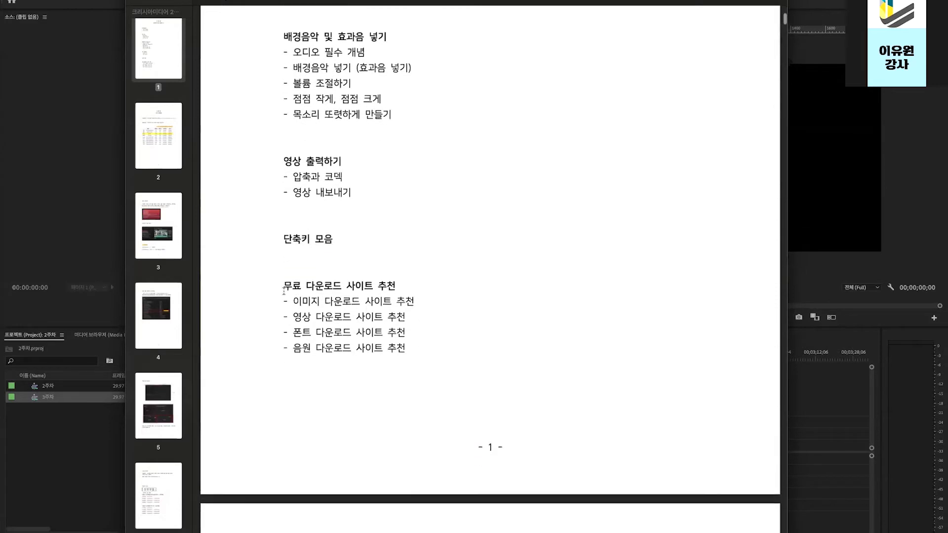
left_click_drag(279, 285, 429, 283)
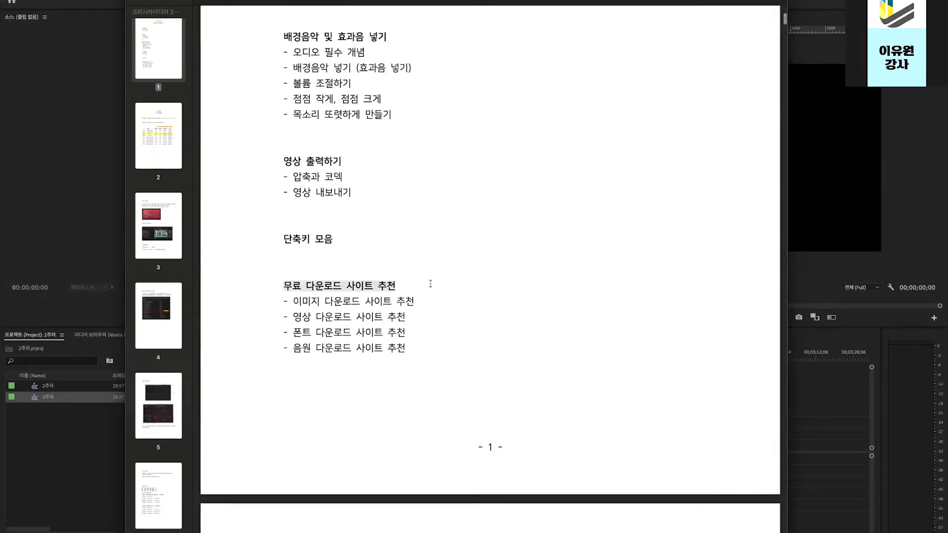
left_click(403, 283)
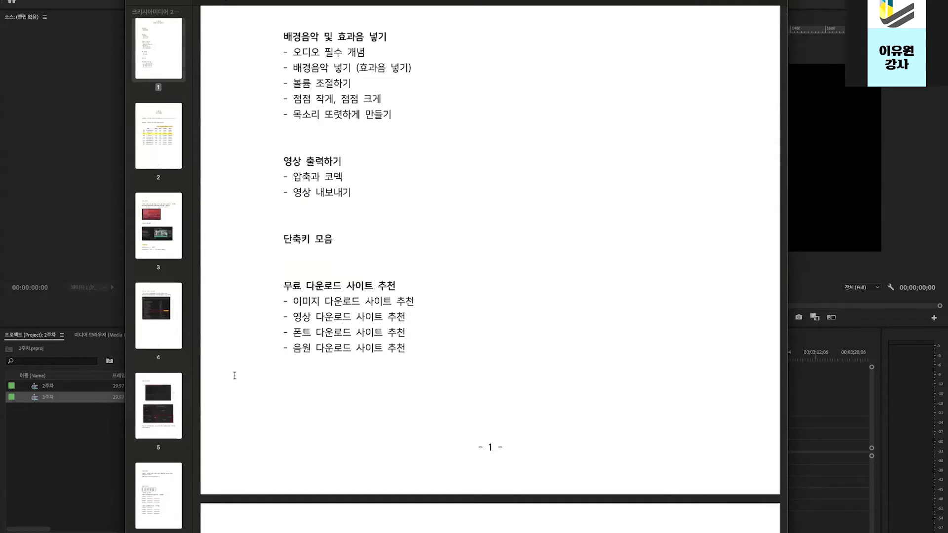
scroll(411, 364, "up", 5)
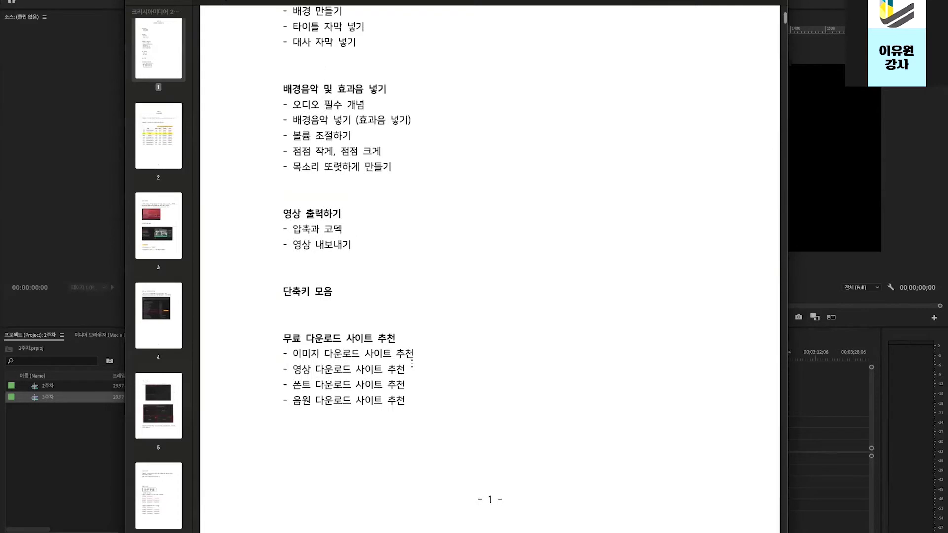
- Return to Premiere Pro and start a new 1920 × 1080 color matte at 29.97 fps drop-frame with square pixels
left_click(137, 0)
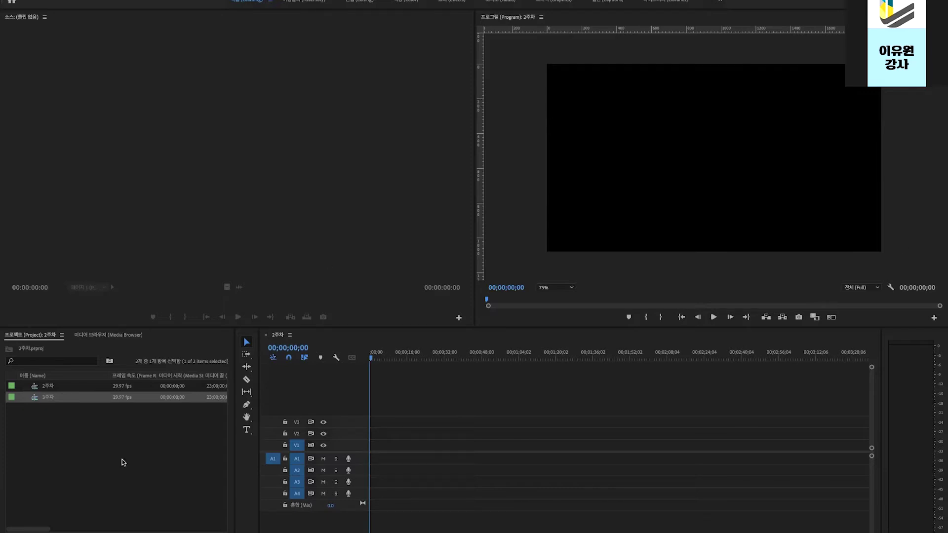
left_click(105, 496)
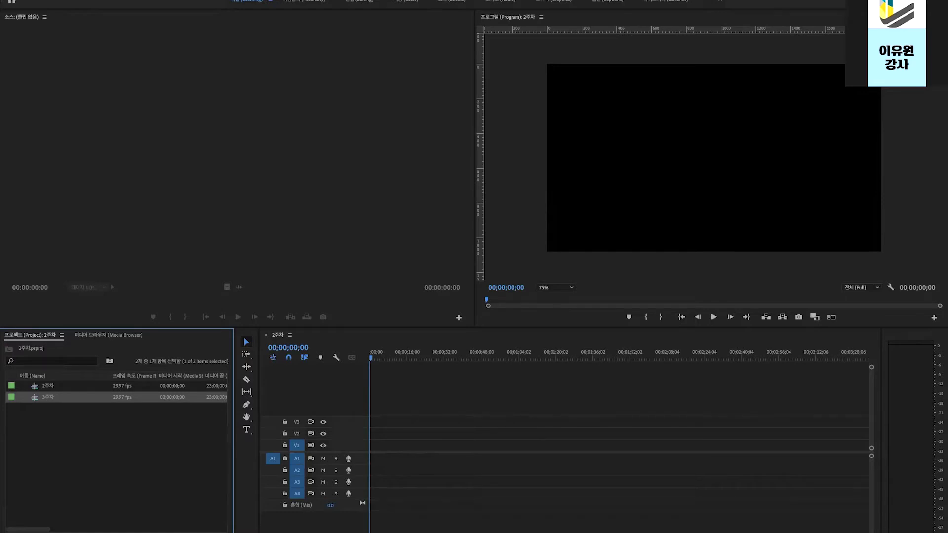
left_click(203, 532)
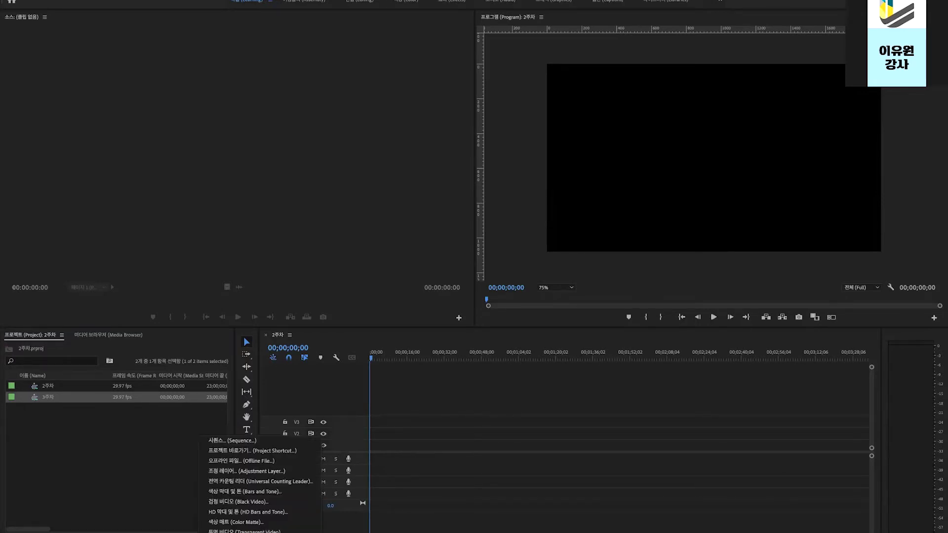
left_click(216, 523)
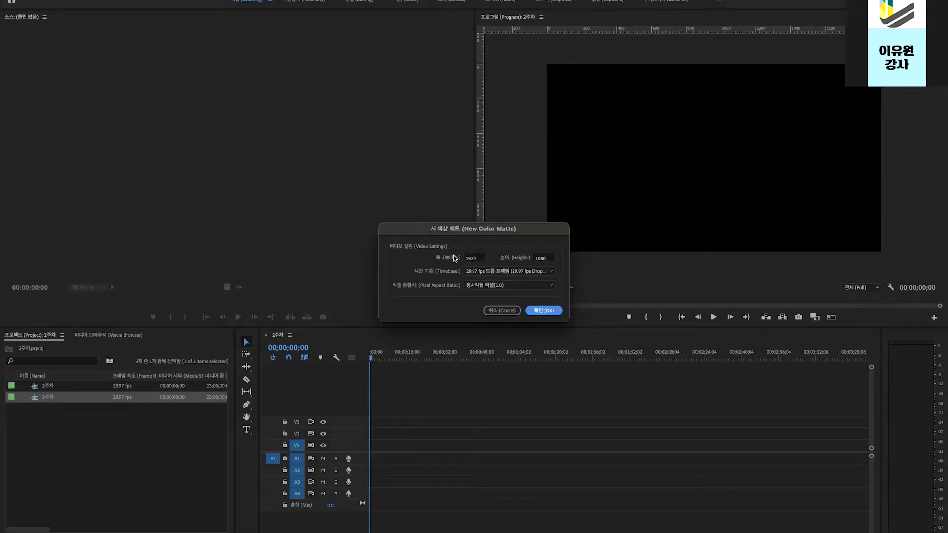
left_click(543, 312)
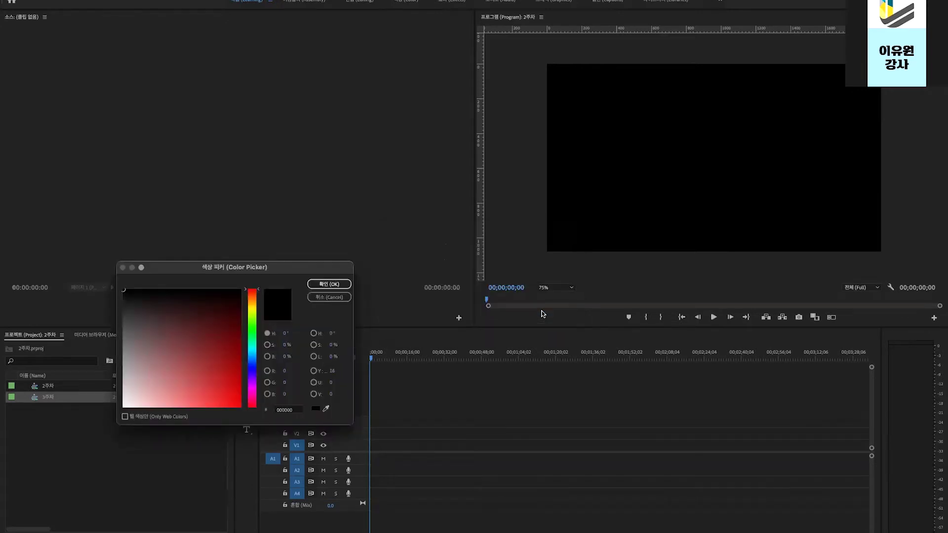
left_click_drag(290, 275, 451, 173)
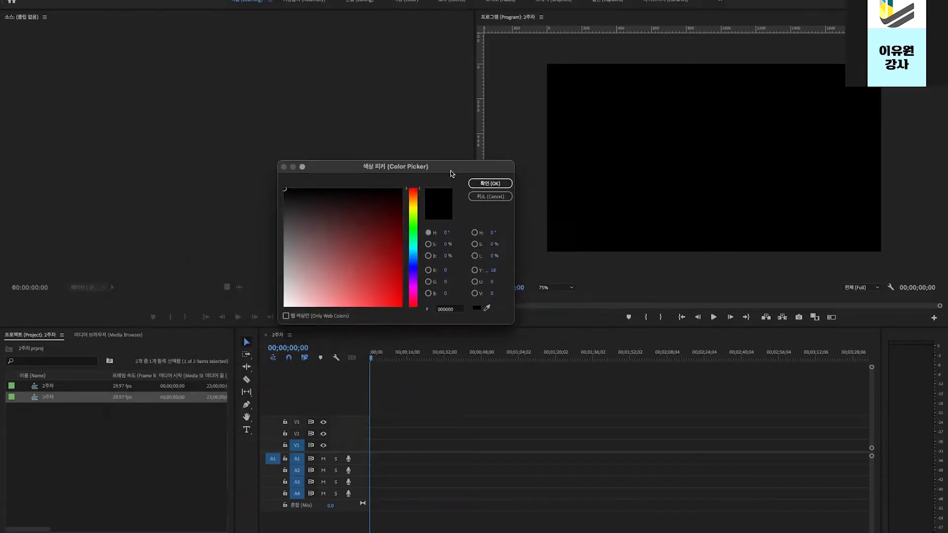
mouse_move(513, 160)
left_mouse_down()
mouse_move(621, 67)
mouse_move(515, 64)
mouse_move(514, 177)
mouse_move(513, 159)
left_mouse_up()
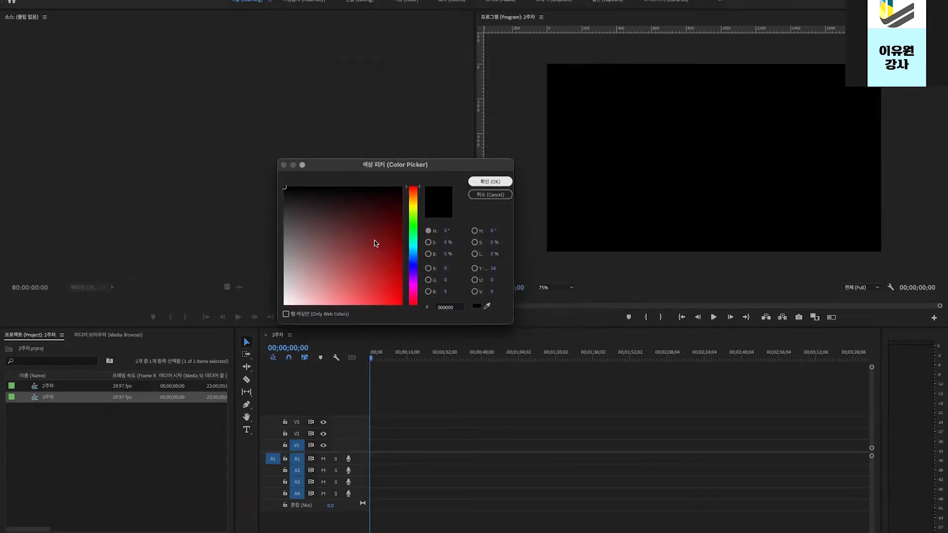
- Set the matte's color to white (FFFFFF) and name it 흰색 배경
left_click_drag(418, 189, 419, 231)
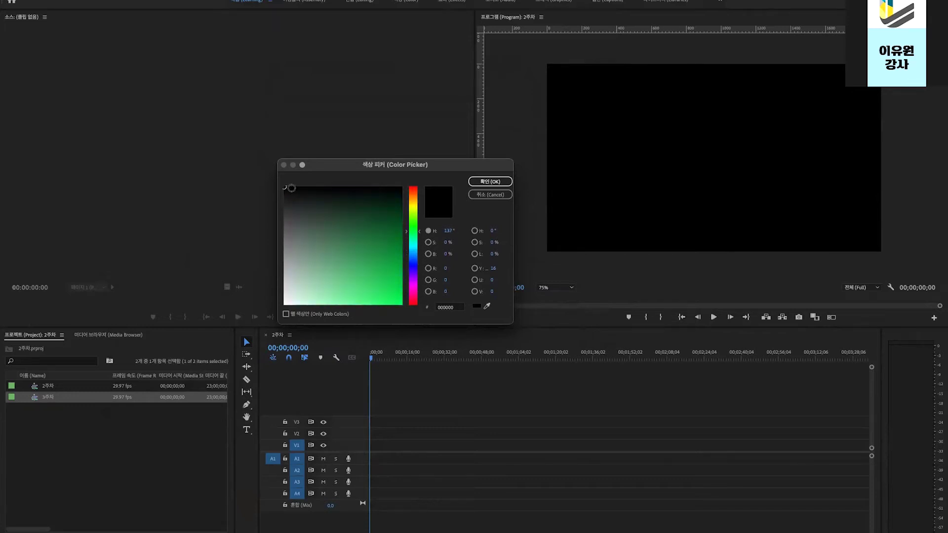
mouse_move(333, 188)
left_mouse_down()
mouse_move(313, 195)
mouse_move(277, 183)
mouse_move(406, 182)
mouse_move(413, 308)
mouse_move(286, 300)
mouse_move(401, 281)
mouse_move(409, 318)
mouse_move(406, 208)
mouse_move(314, 202)
mouse_move(371, 227)
mouse_move(330, 255)
mouse_move(378, 226)
mouse_move(340, 265)
left_mouse_up()
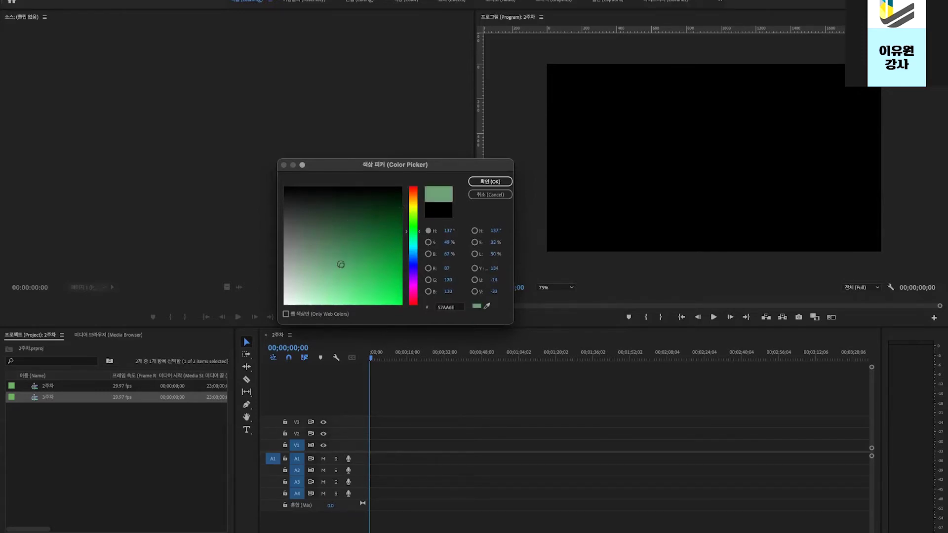
left_click_drag(369, 229, 284, 304)
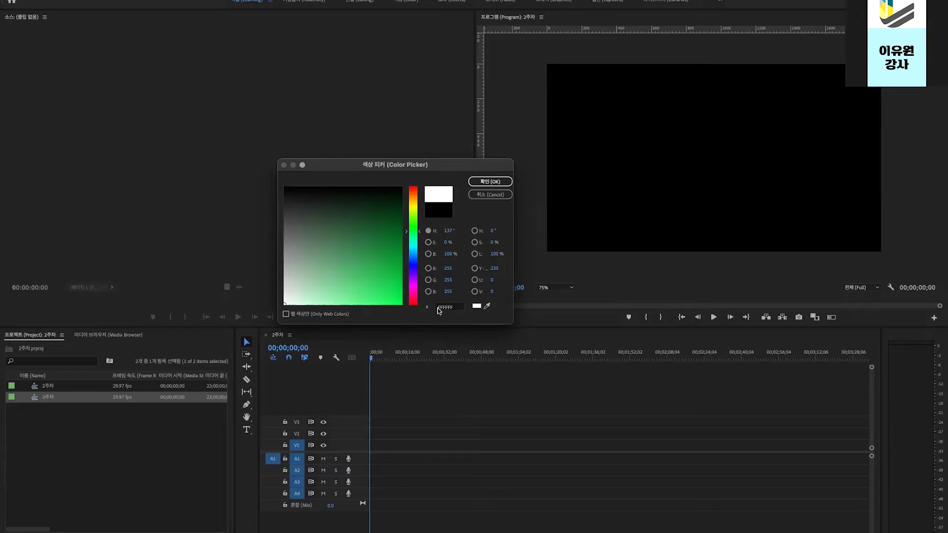
left_click(479, 184)
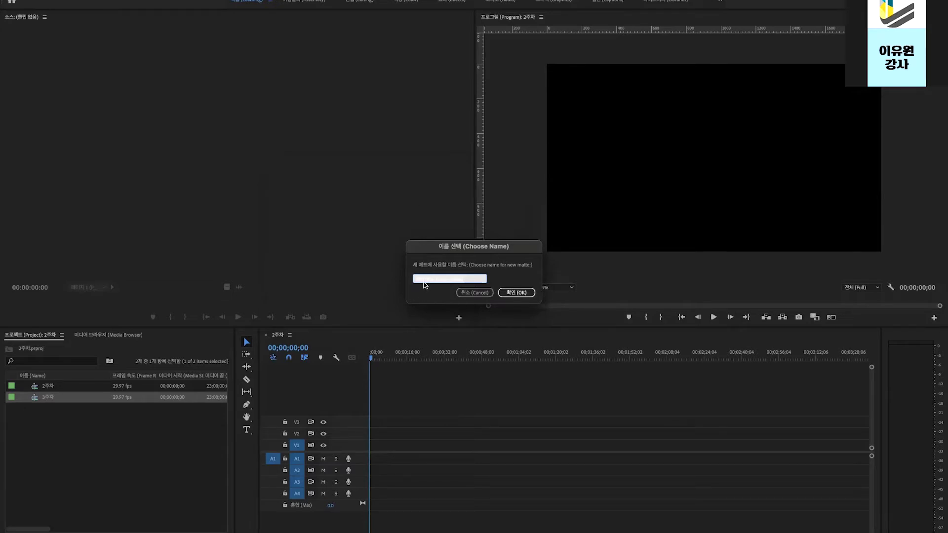
left_click(454, 273)
left_click_drag(466, 278, 334, 276)
type("히")
left_click(510, 293)
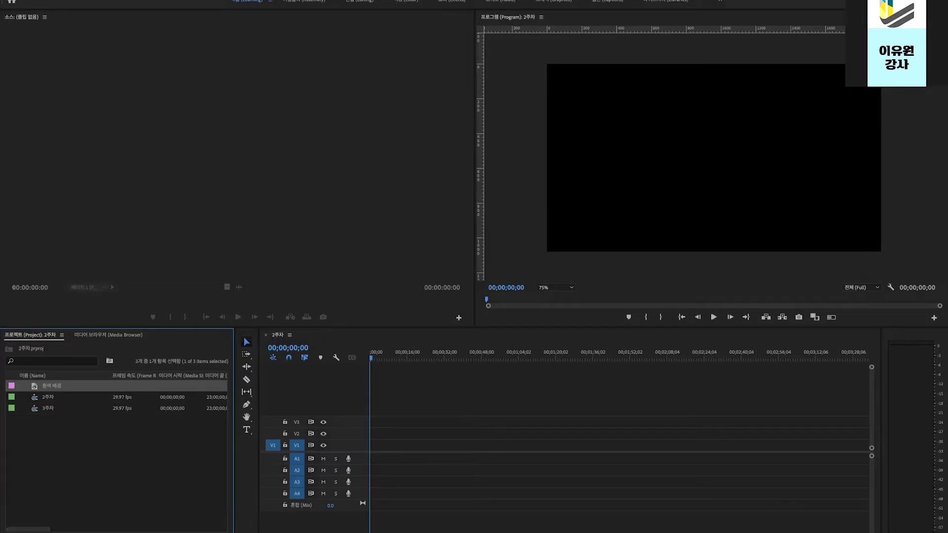
- Toggle the project items between thumbnail and list display, leaving them shown as thumbnails
left_click(32, 532)
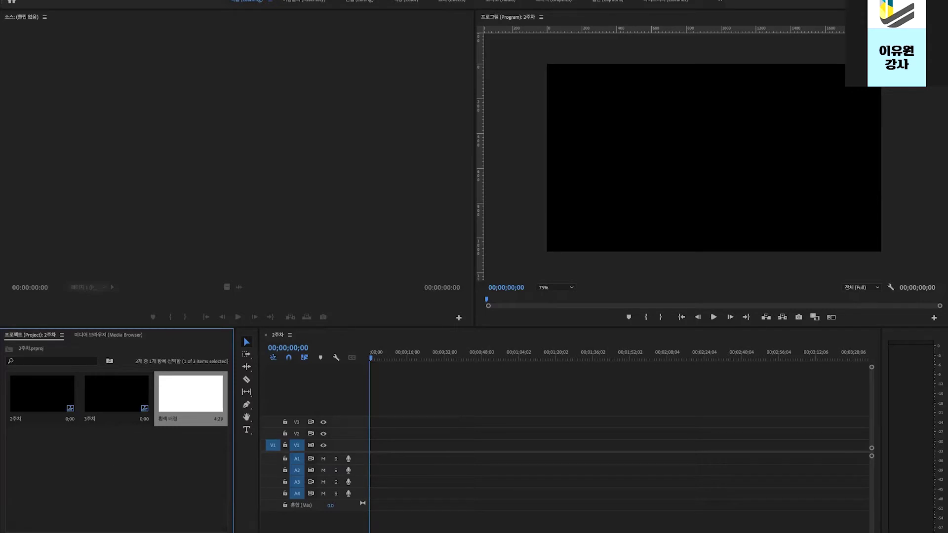
left_click(21, 532)
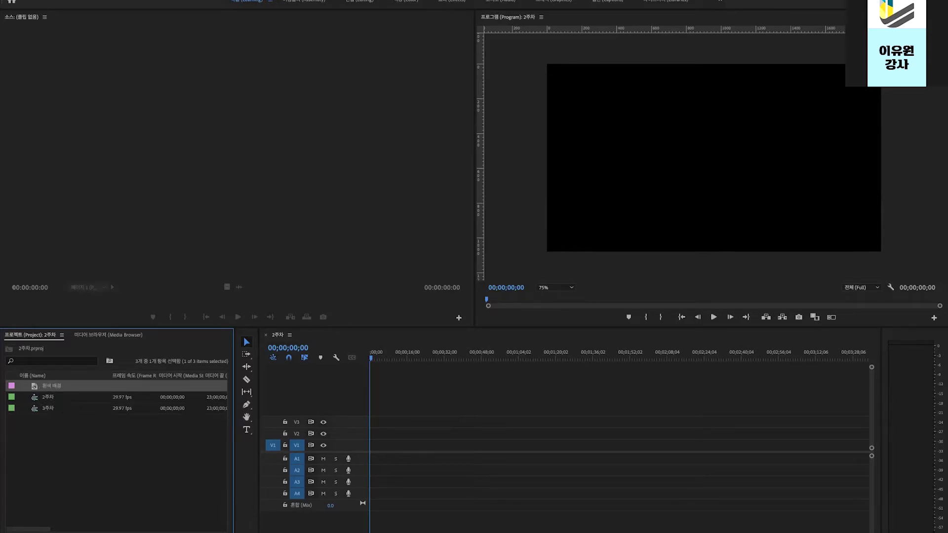
key("ctrl+Page_Down")
key("ctrl+Page_Up")
key("ctrl+Page_Down")
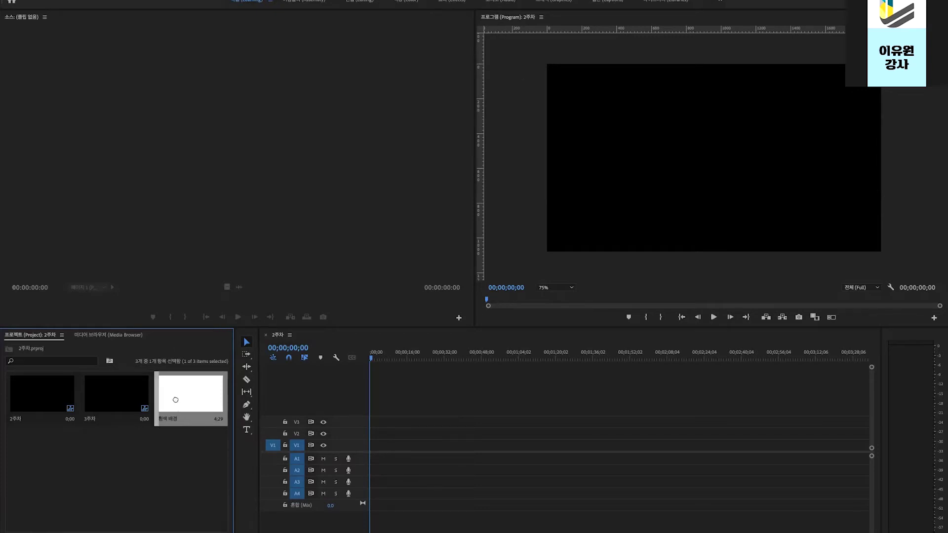
left_click_drag(177, 396, 374, 446)
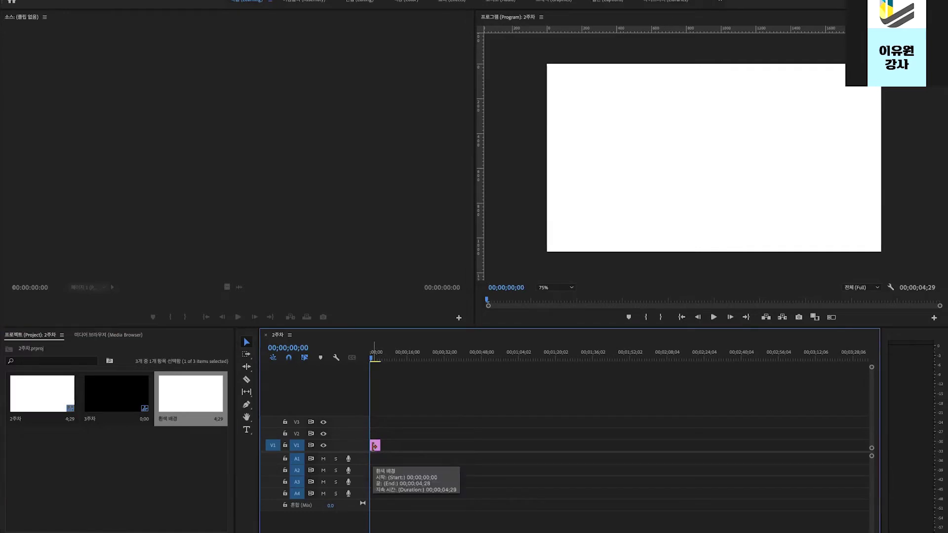
left_click(374, 447)
key("Delete")
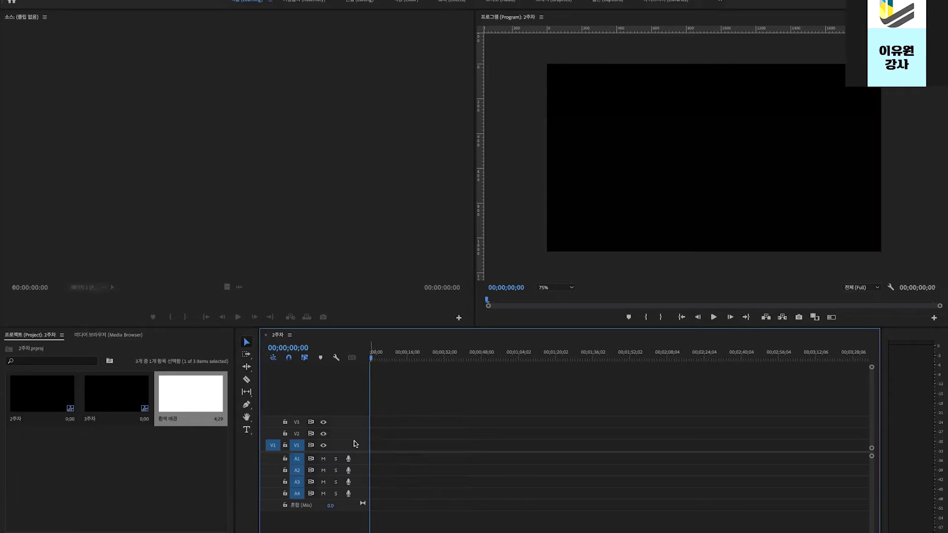
- Place the 흰색 배경 matte at the start of track V1 and step the playhead around its last frames to check its end
left_click_drag(182, 395, 363, 451)
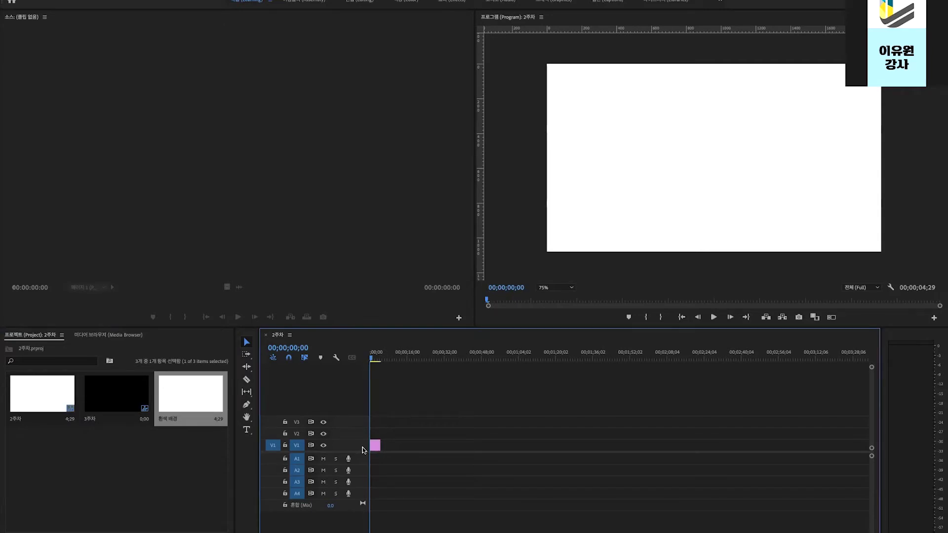
left_click(373, 357)
left_click_drag(375, 357, 383, 358)
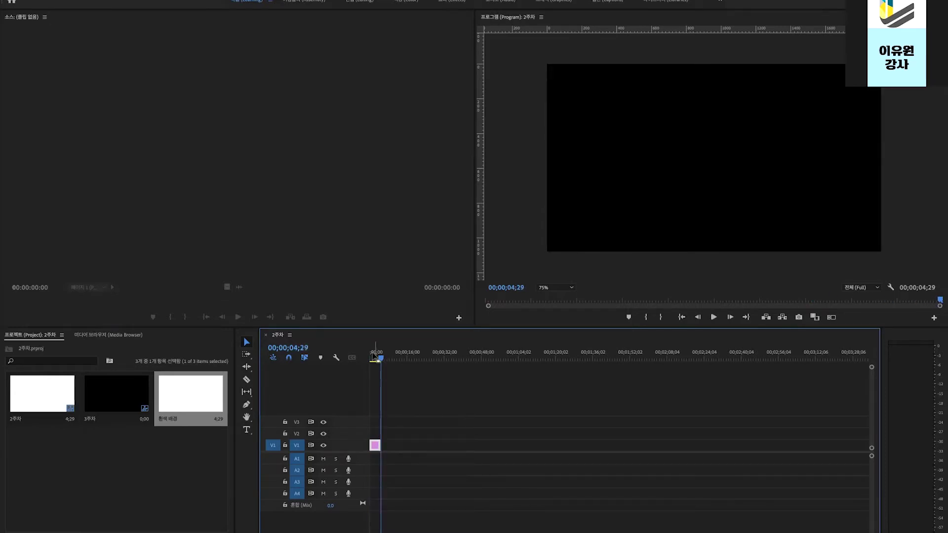
key("Left")
key("Right")
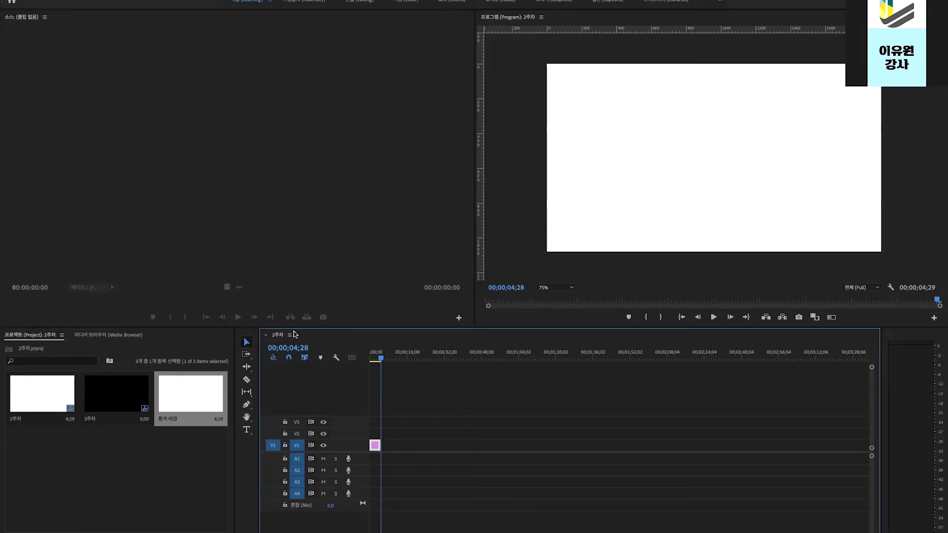
key("Right")
key("Left")
key("Home")
- Extend the white matte clip on V1 to a duration of 00;01;11;29
left_click_drag(380, 446, 540, 443)
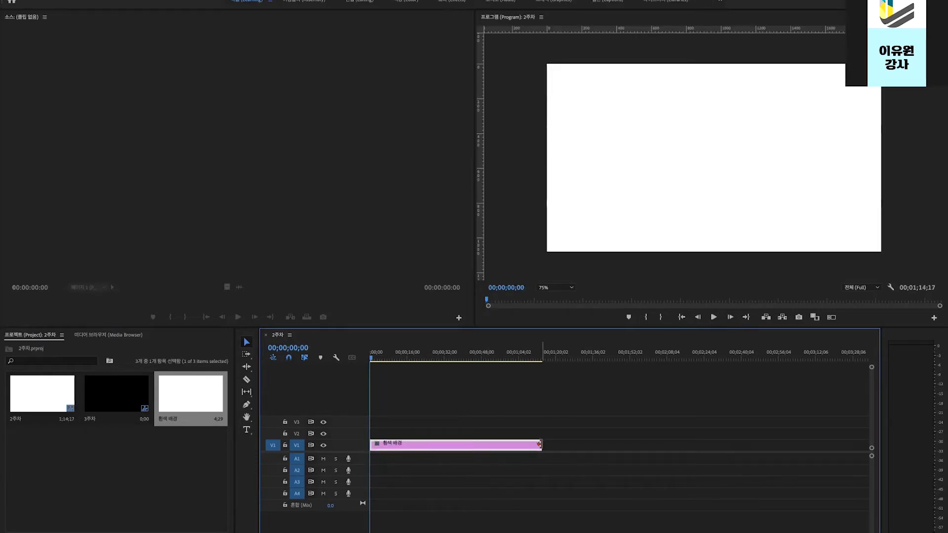
mouse_move(540, 444)
left_mouse_down()
mouse_move(412, 445)
mouse_move(535, 448)
left_mouse_up()
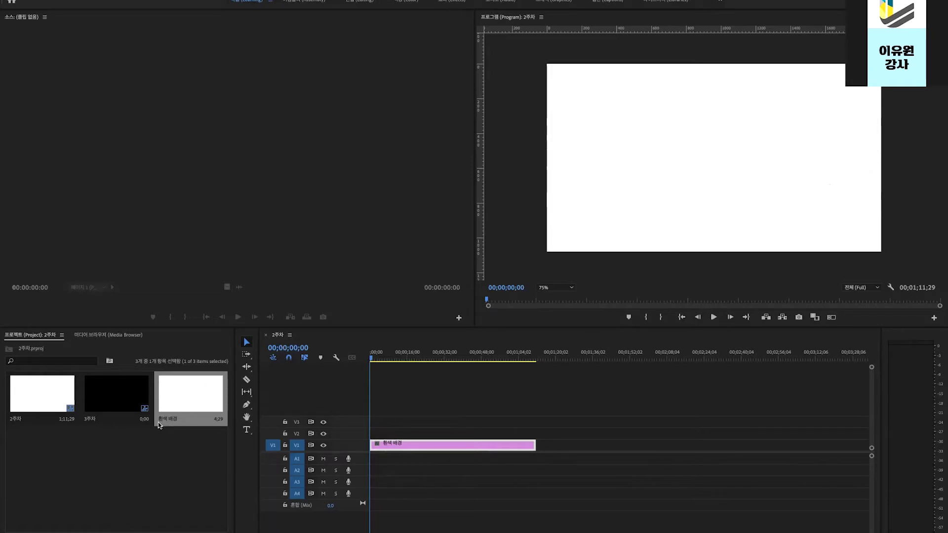
- Try recoloring the 흰색 배경 matte red and dark green with the playhead at 00;00;15;06 on the clip
left_click(406, 356)
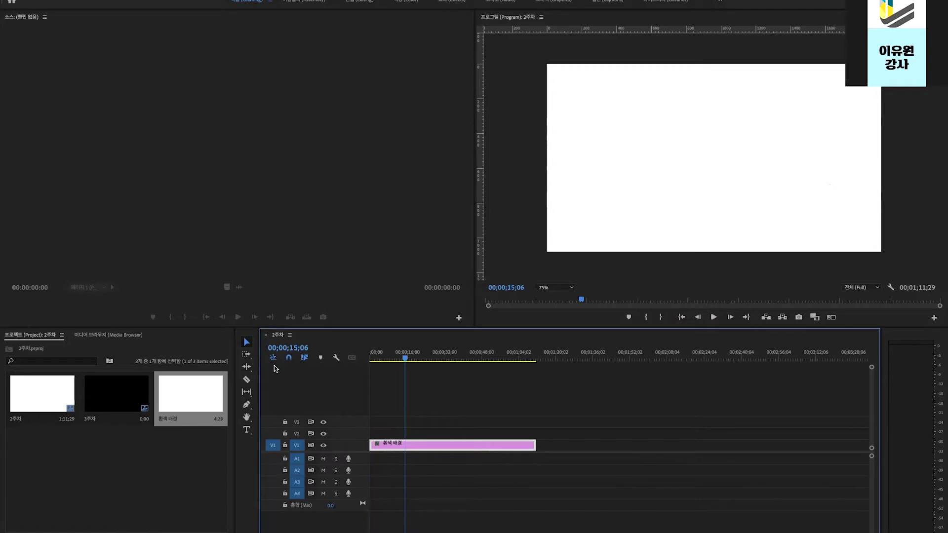
double_click(189, 393)
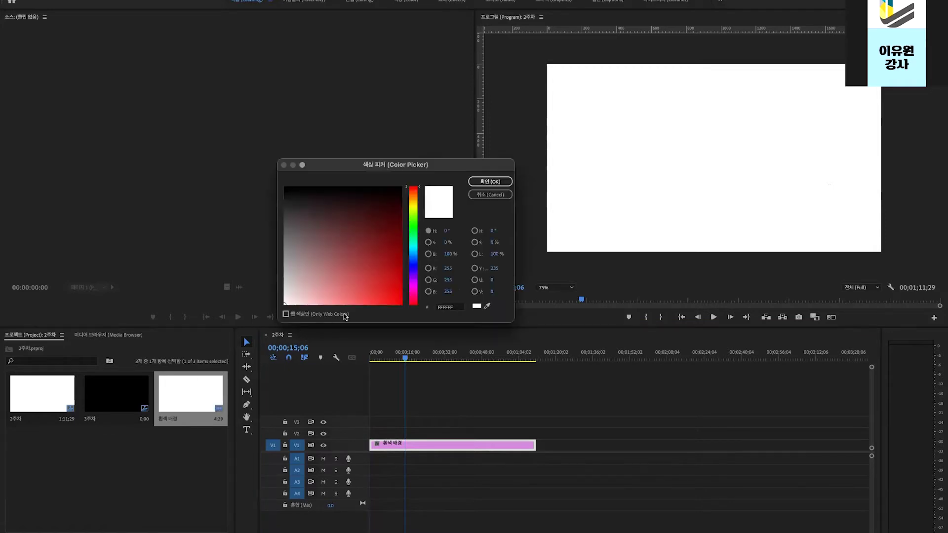
left_click(401, 188)
left_click(490, 182)
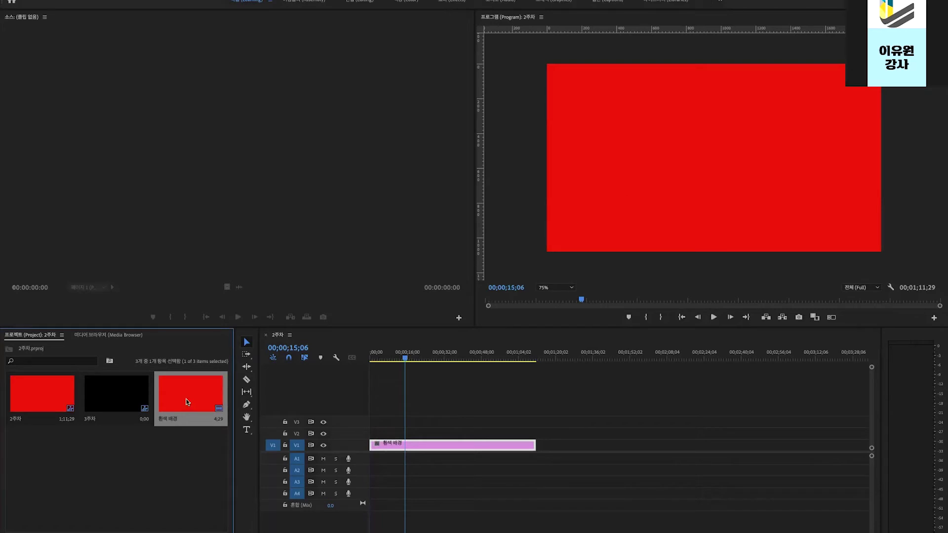
double_click(186, 400)
left_click(418, 221)
left_click(371, 237)
left_click(488, 181)
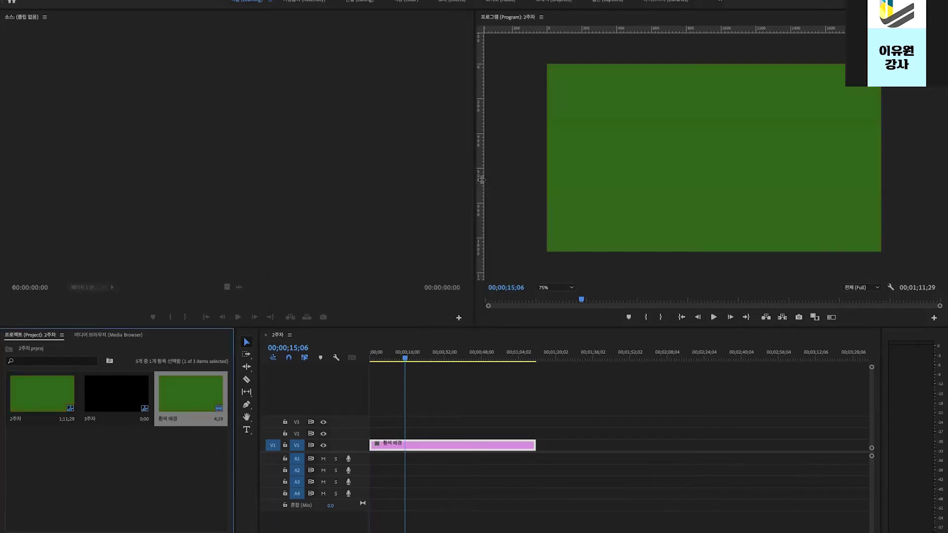
- Try shortening the matte clip to 00;00;15;06 and placing a copy of it further along V1, ending at 00;00;51;11
left_click_drag(536, 445, 480, 446)
left_click(472, 354)
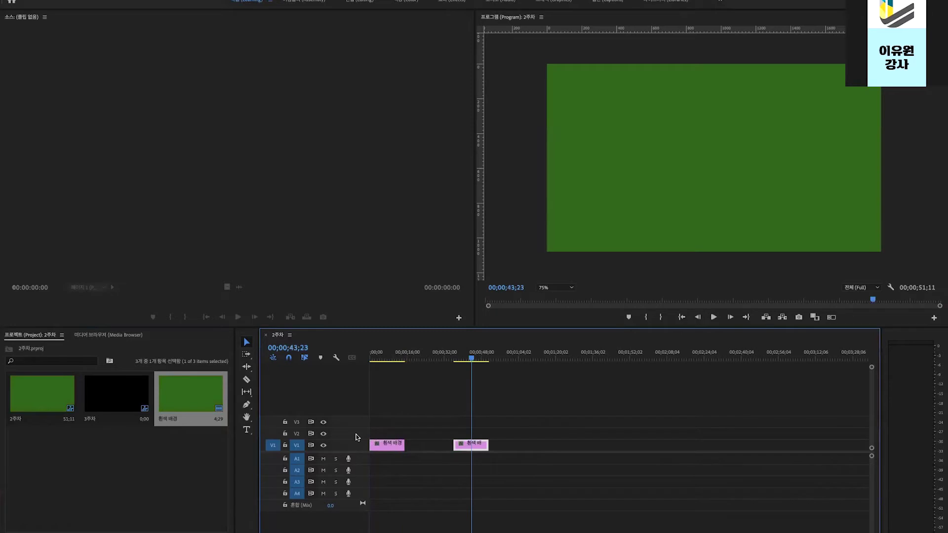
- Recolor the project's 흰색 배경 matte red and scrub the sequence to compare both of its clips
double_click(202, 406)
left_click_drag(404, 234, 410, 332)
left_click(489, 183)
left_click(397, 353)
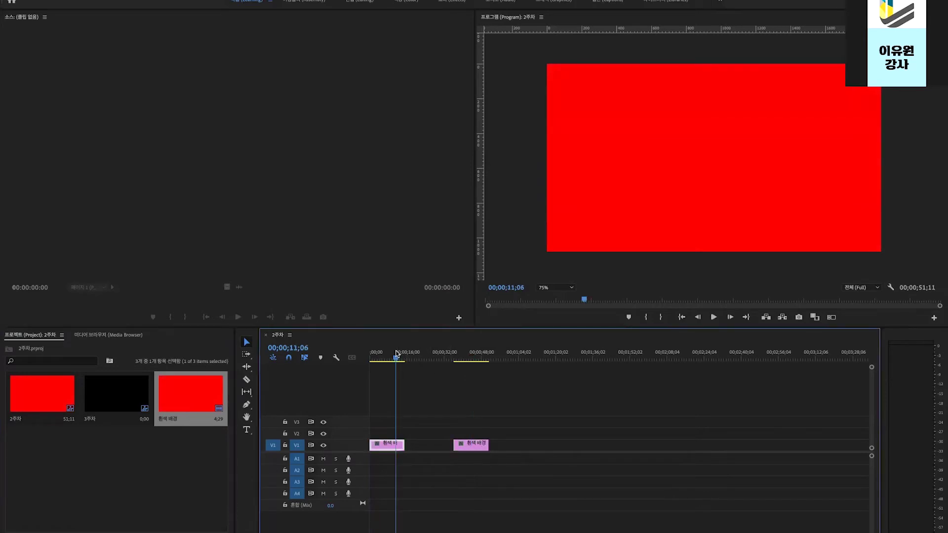
left_click(474, 353)
left_click_drag(473, 353, 383, 352)
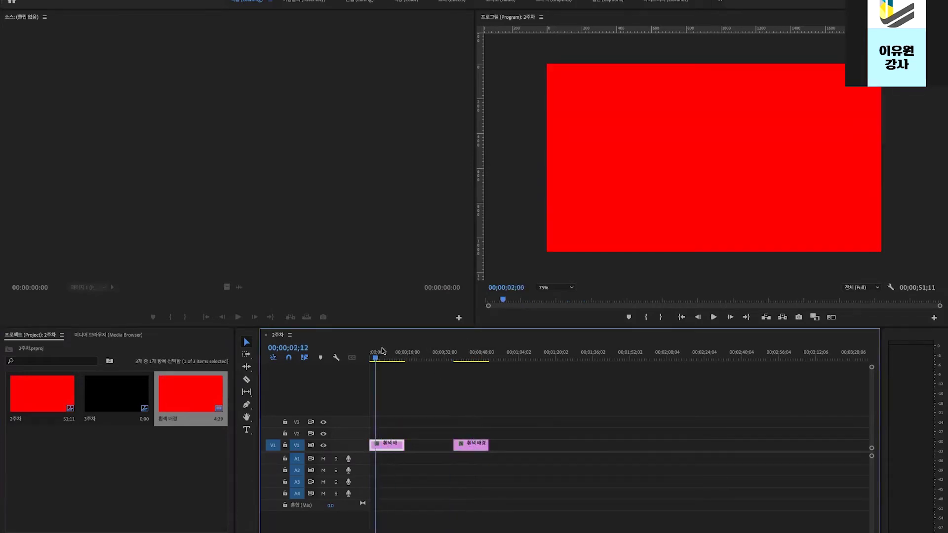
- Delete the second matte clip, and undo the trial edits back to the single white clip
left_click(480, 450)
key("Delete")
key("ctrl+z")
key("ctrl+z")
key("ctrl+z")
key("ctrl+z")
key("ctrl+z")
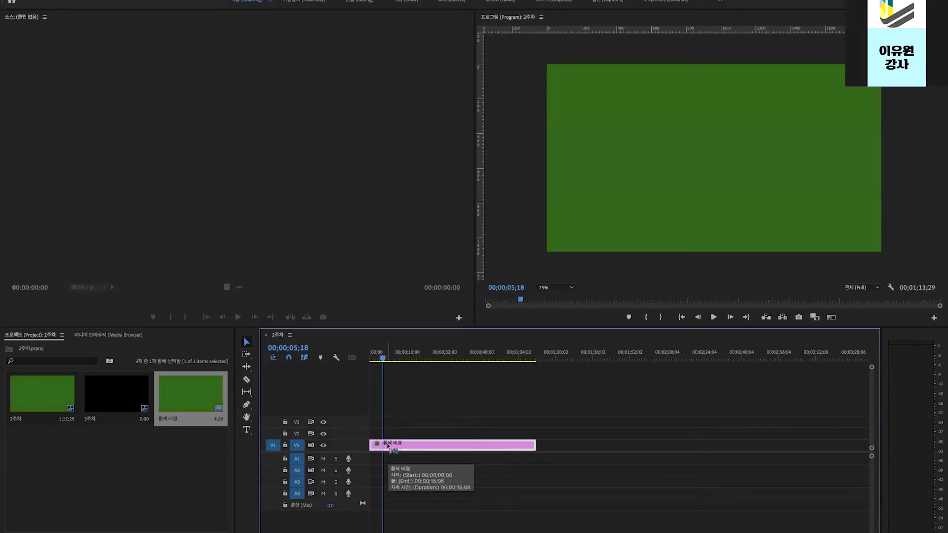
key("ctrl+z")
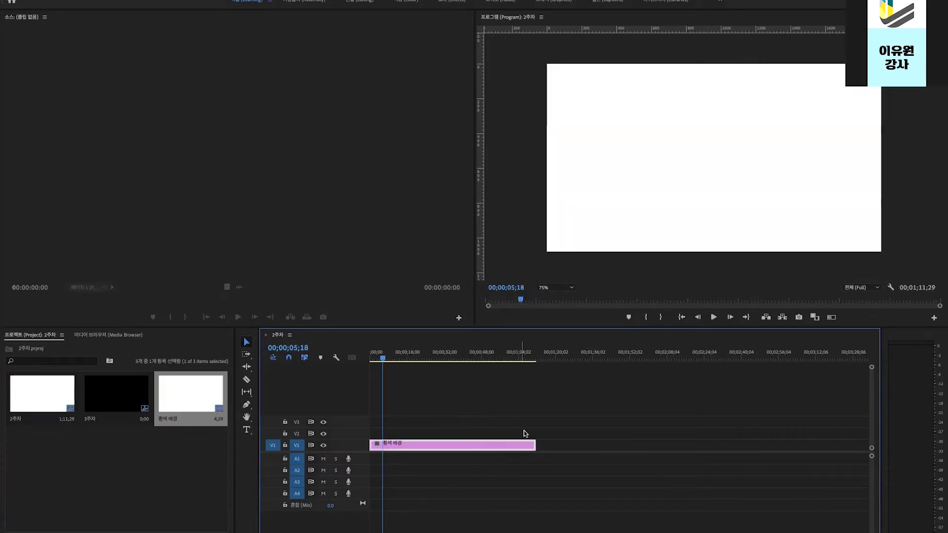
- Shorten the white matte clip on V1 to a duration of 00;00;07;11
left_click_drag(534, 445, 388, 442)
- Duplicate the 흰색 배경 matte in the project and place the copy on V1, separated by a gap from the first clip
left_click(173, 401)
right_click(173, 400)
left_click(165, 397)
right_click(190, 397)
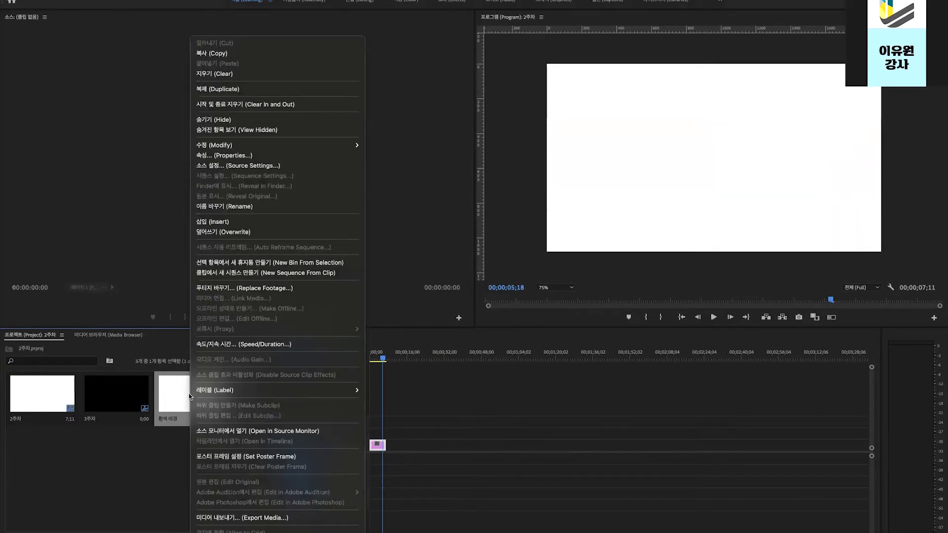
left_click(250, 91)
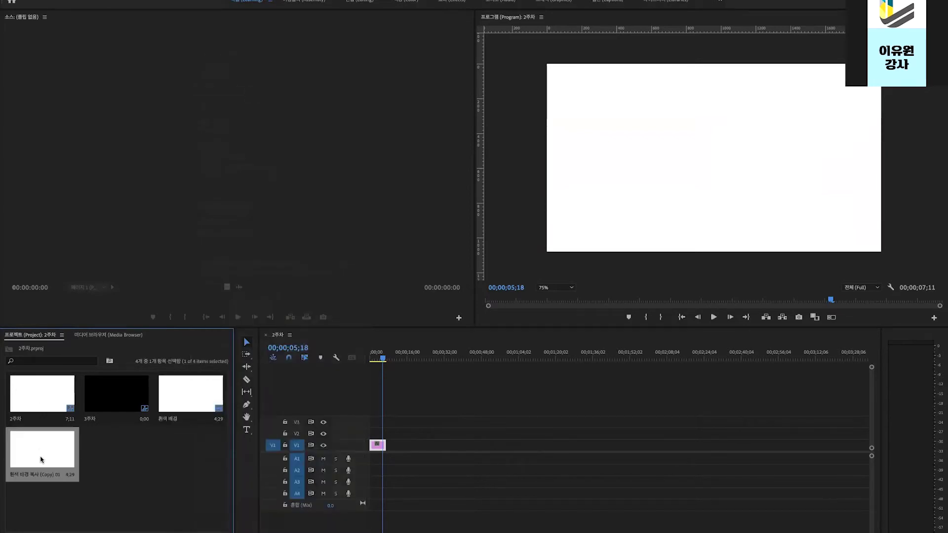
left_click_drag(40, 458, 414, 445)
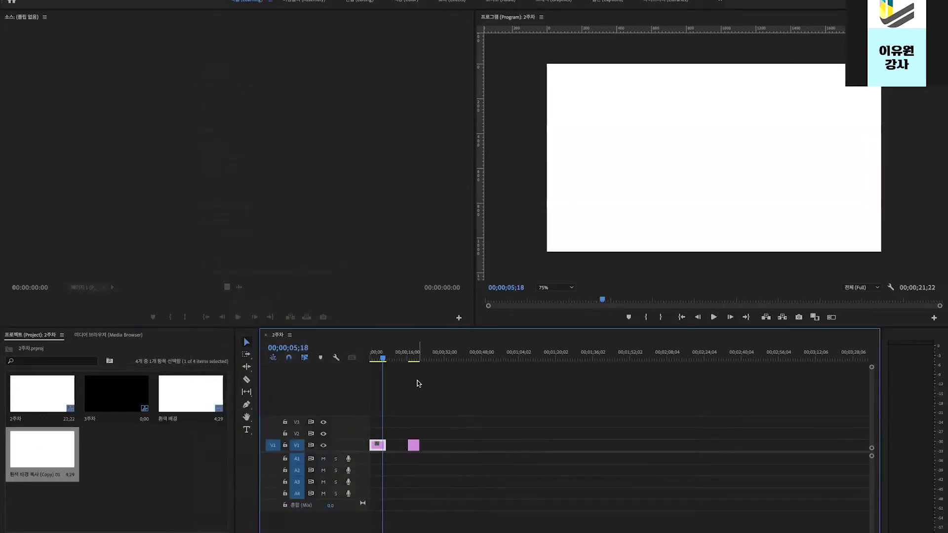
- Set the duplicated matte's color to red (FF0000) and scrub from the white clip to the copy to compare them
double_click(58, 457)
left_click(401, 304)
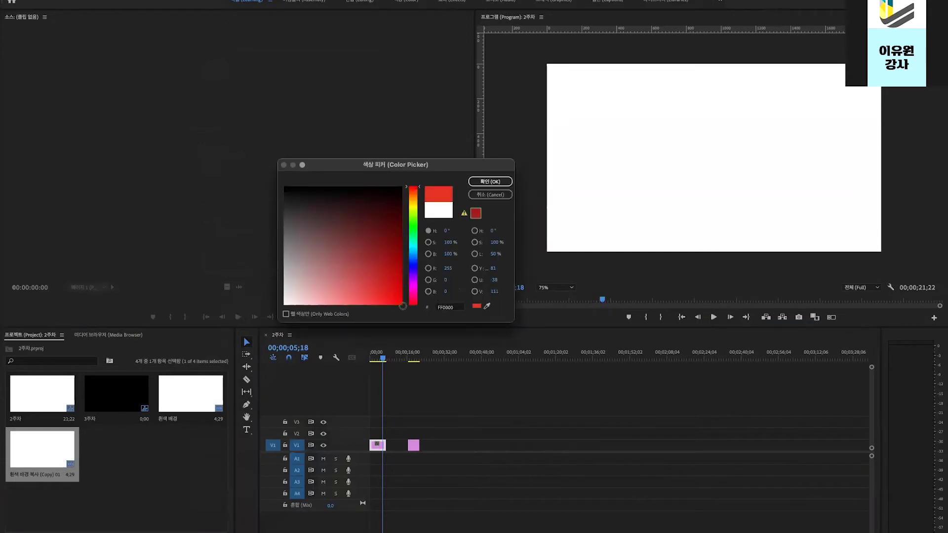
left_click(490, 181)
left_click(379, 361)
left_click_drag(380, 361, 414, 359)
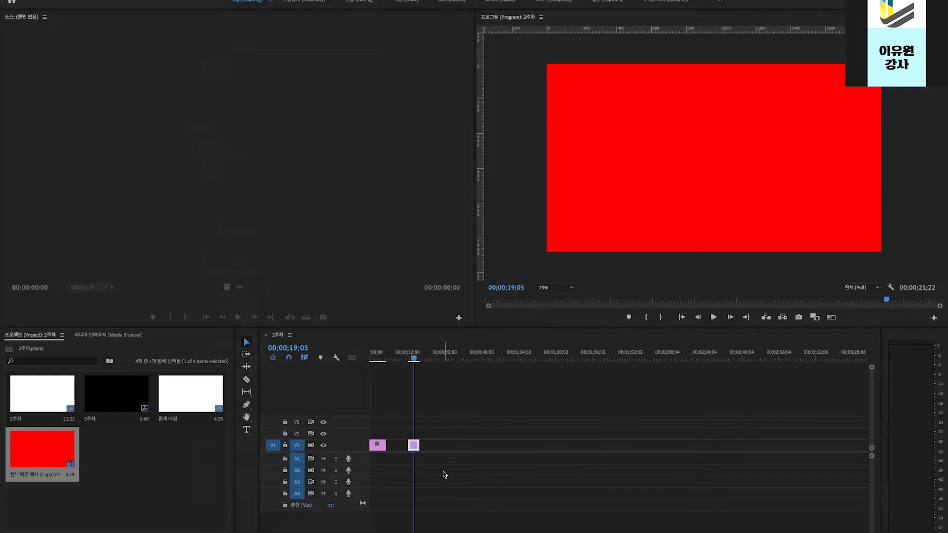
- Delete the red clip from V1 and the duplicated matte from the project, returning the playhead to the white clip
left_click(414, 445)
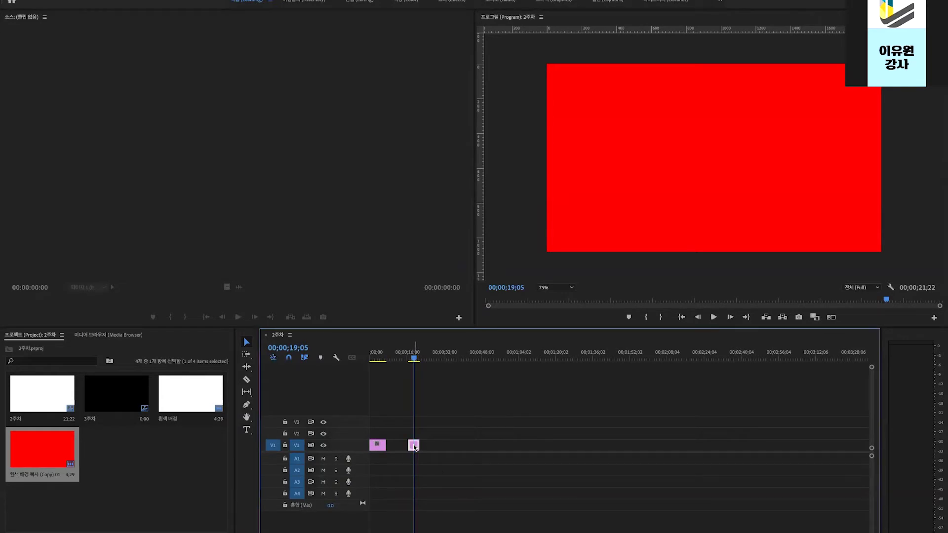
key("Delete")
left_click(64, 457)
key("Delete")
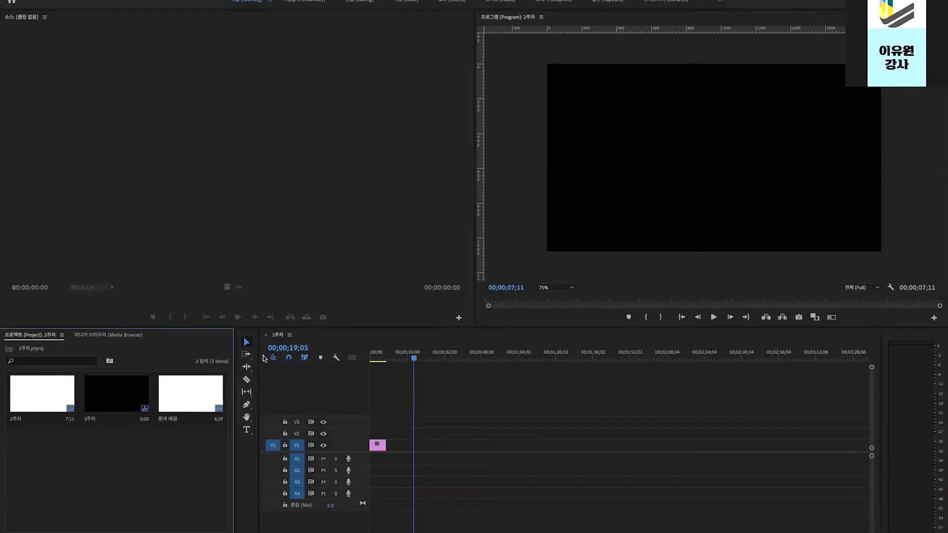
left_click(373, 358)
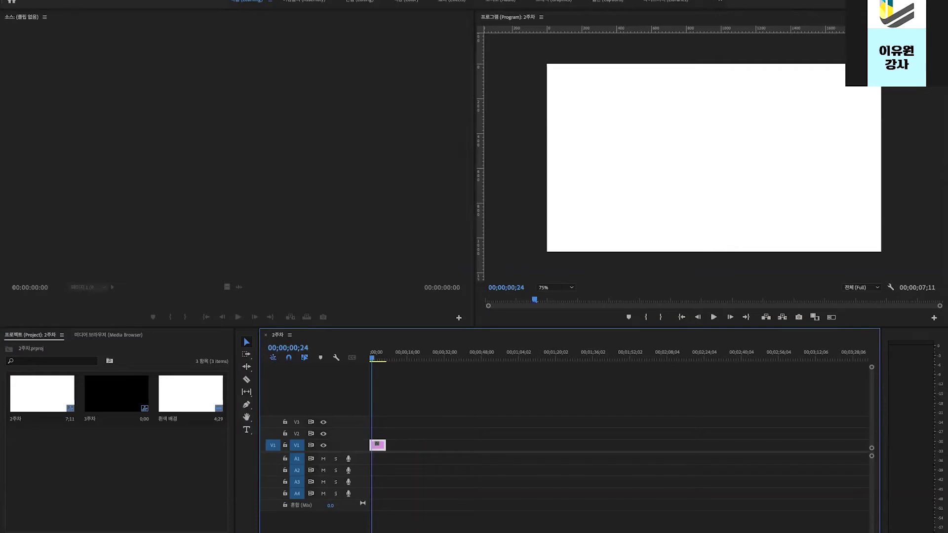
- Switch to the lesson handout PDF and examine the finished week 2 subtitle example
left_click(826, 40)
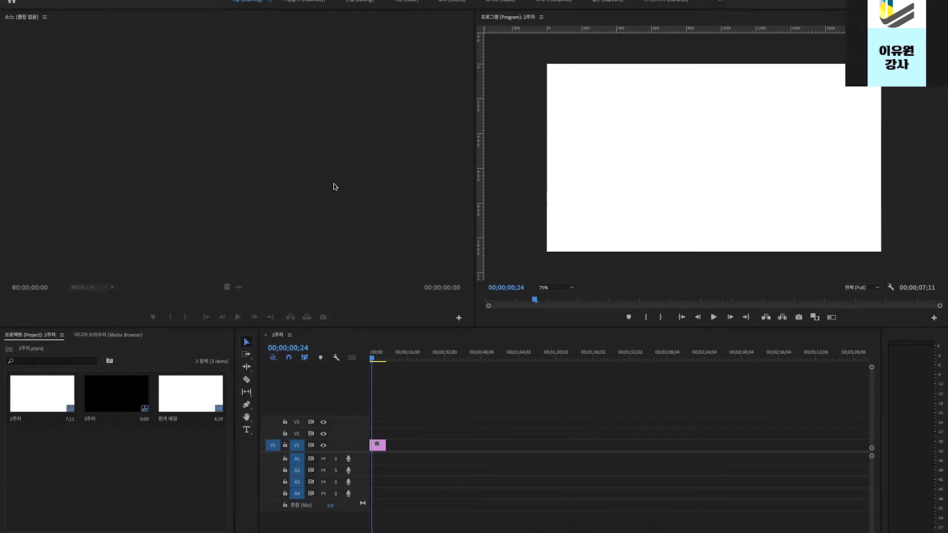
key("super+Tab")
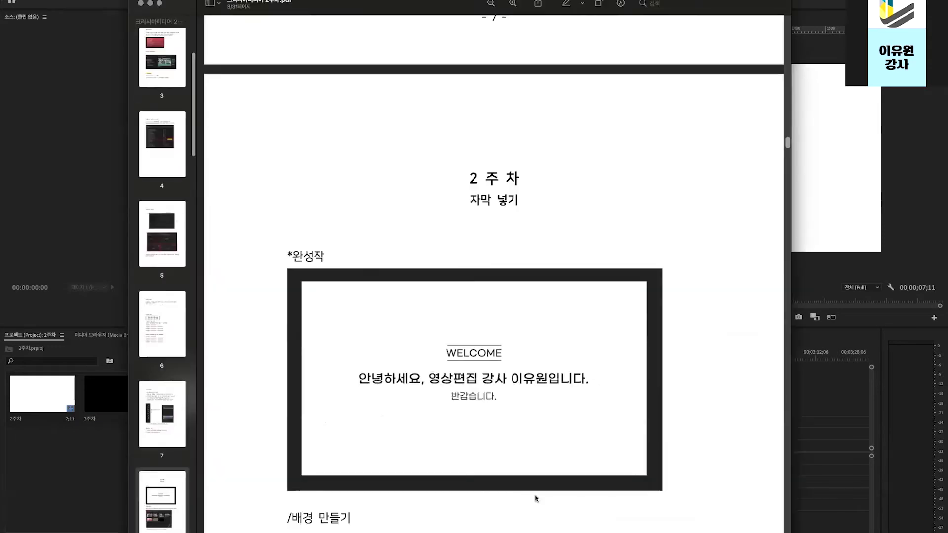
scroll(560, 381, "down", 3)
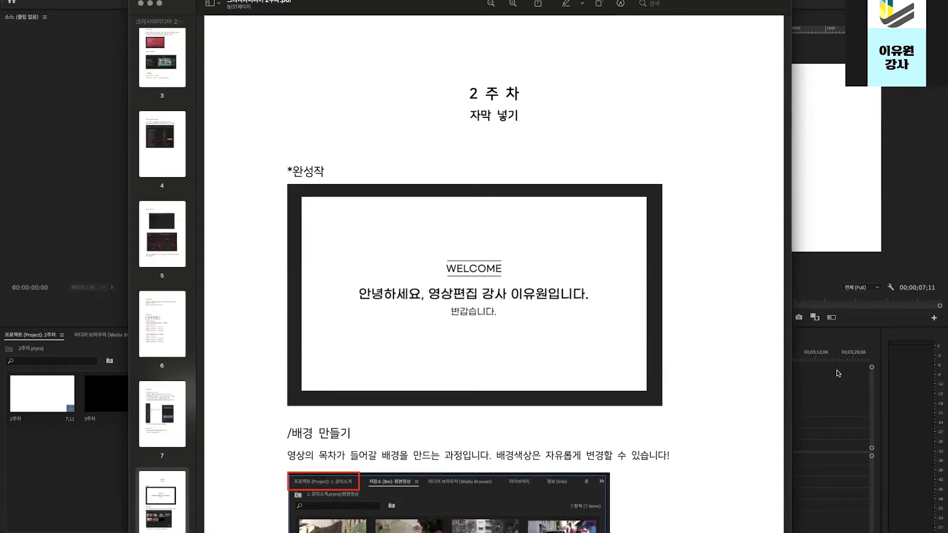
- Return to Premiere Pro and add the text 안녕하세요 over the white background at 00;00;02;00 with the Type tool
left_click(820, 397)
left_click(374, 357)
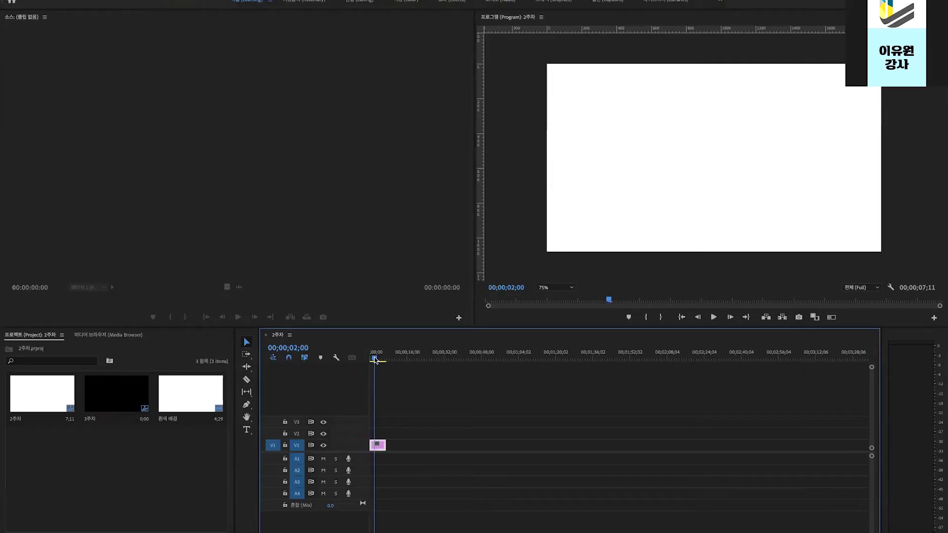
left_click(244, 334)
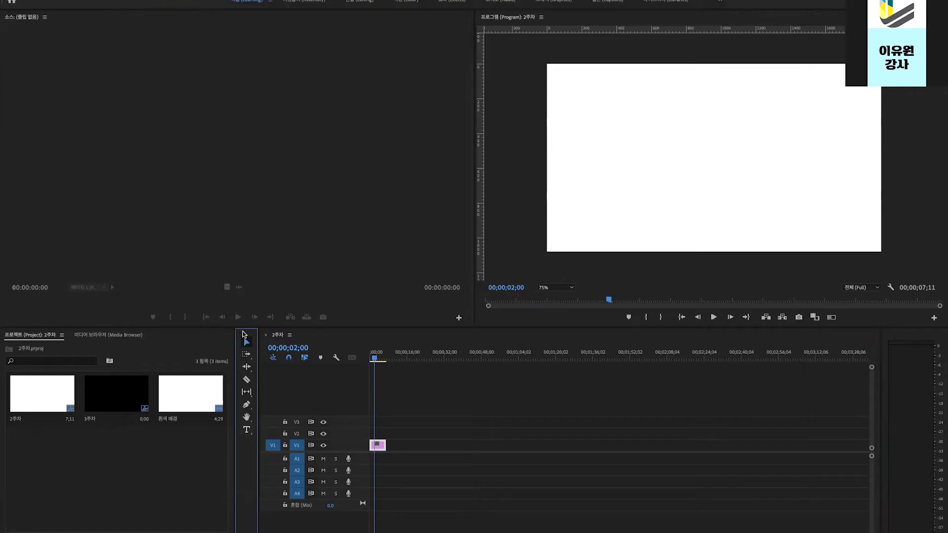
left_click(247, 432)
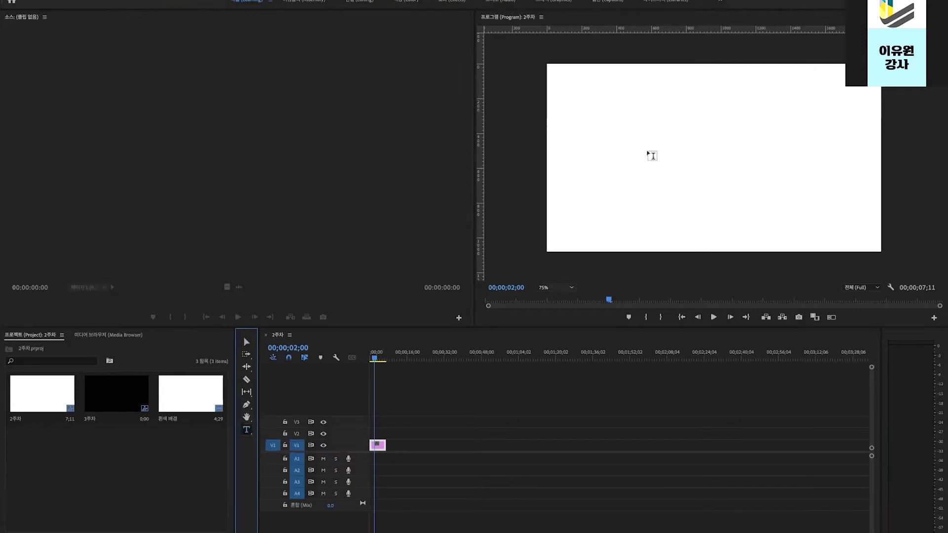
left_click(624, 142)
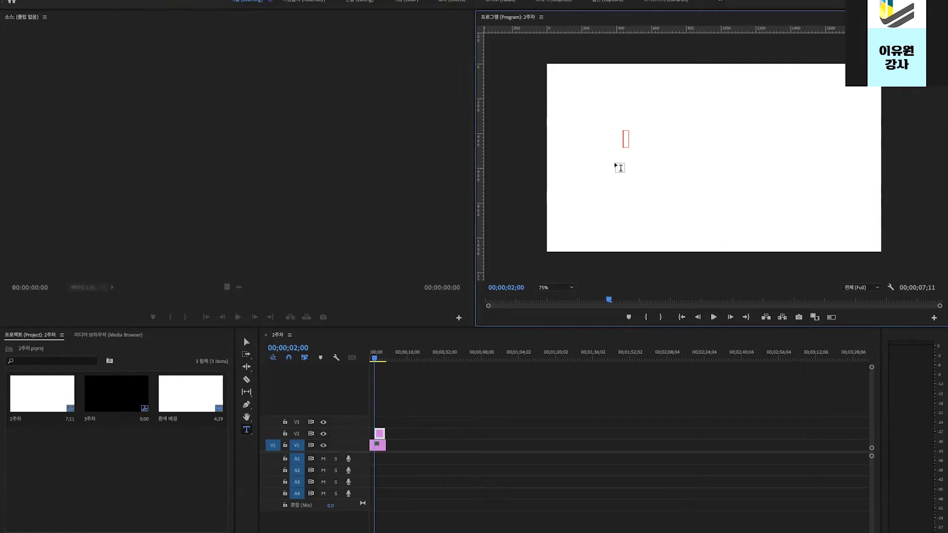
type("안ㄴ녕하세")
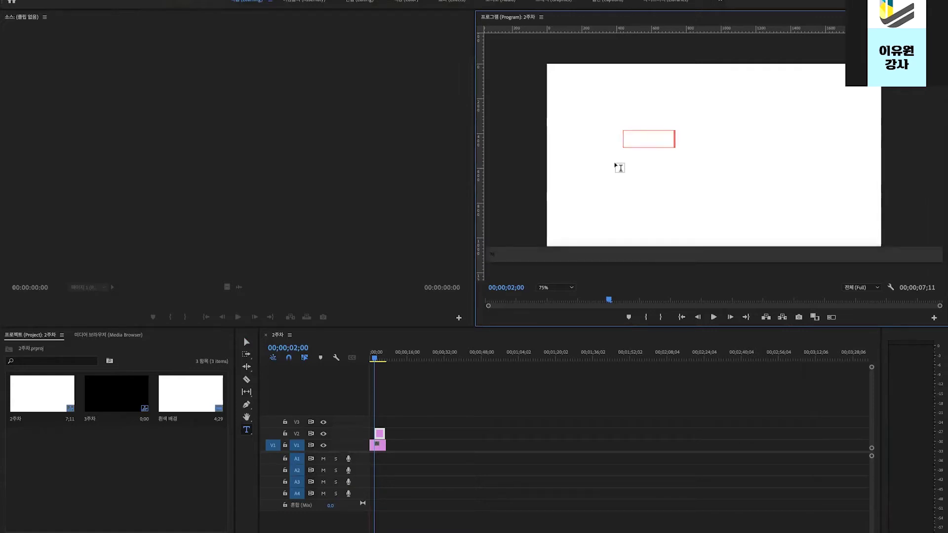
type("요")
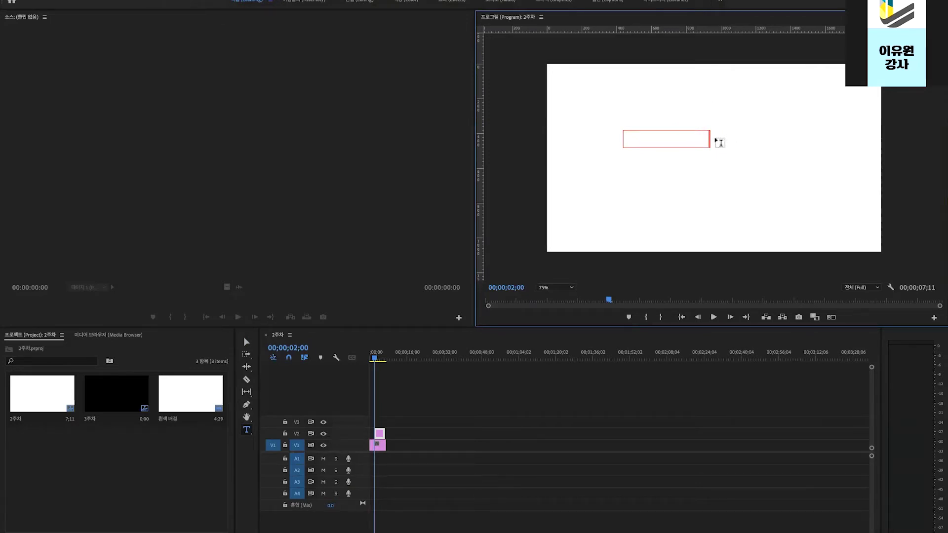
- Erase all of the greeting text from the new text layer
left_click_drag(709, 140, 608, 136)
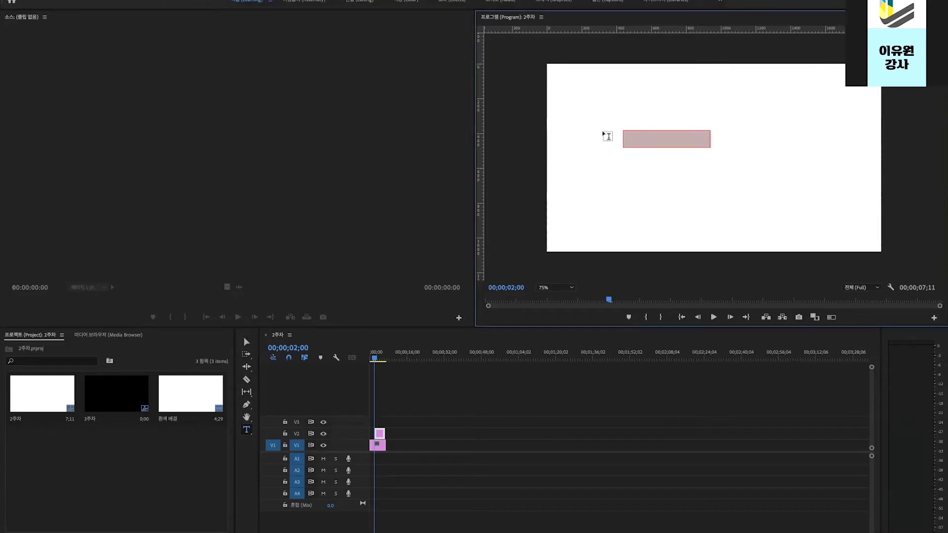
key("BackSpace")
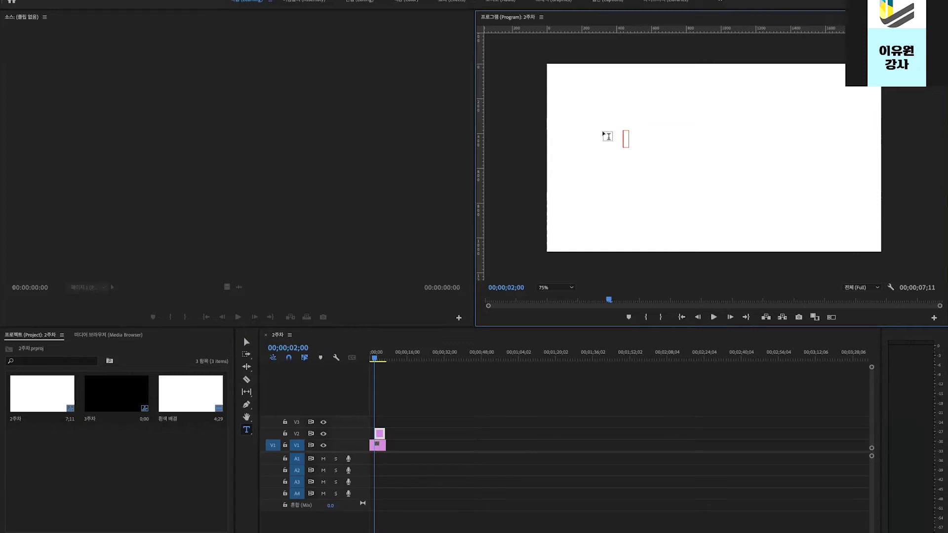
- Enter the greeting 안녕하세요. 영상편집 강사 followed by the instructor's name and 입니다. in the empty text layer
type("안녕하세")
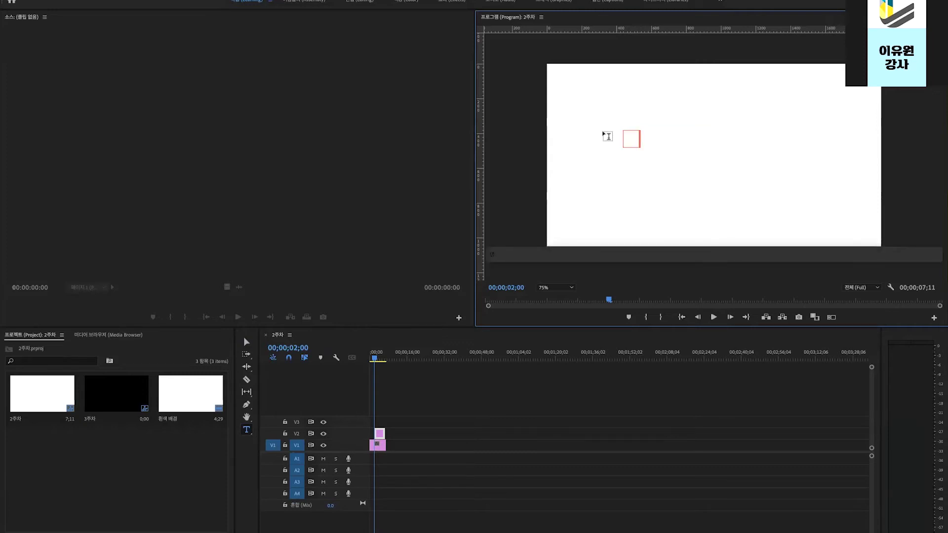
type("요. 이유원")
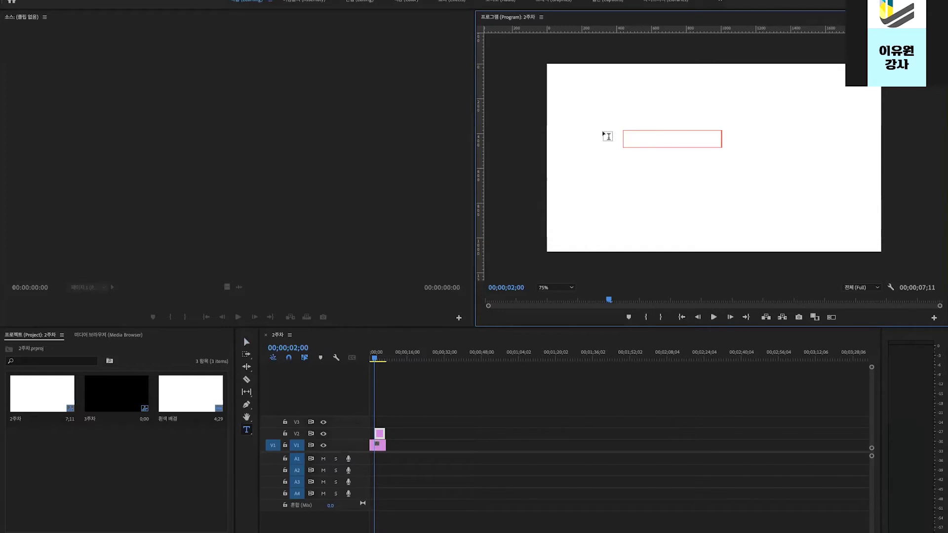
type(" 강사입니다.")
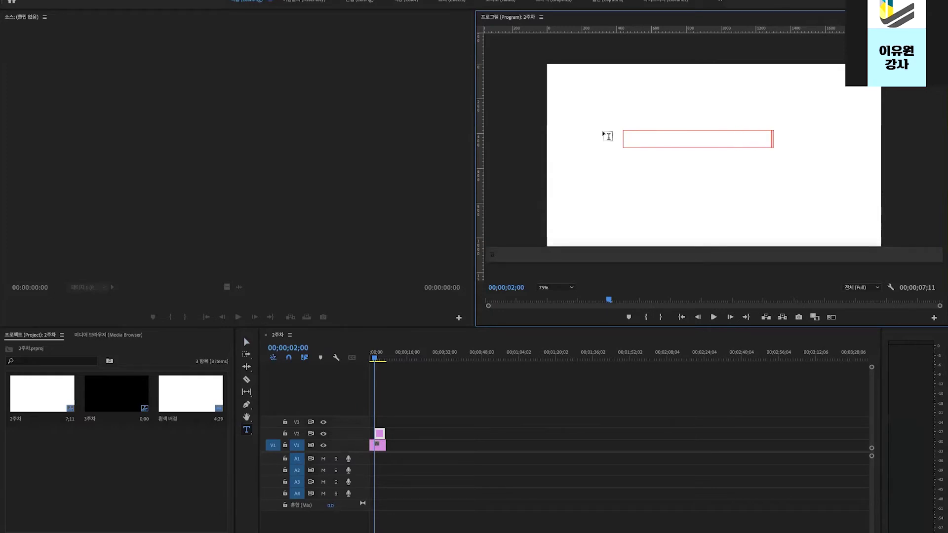
type("강사입니다.")
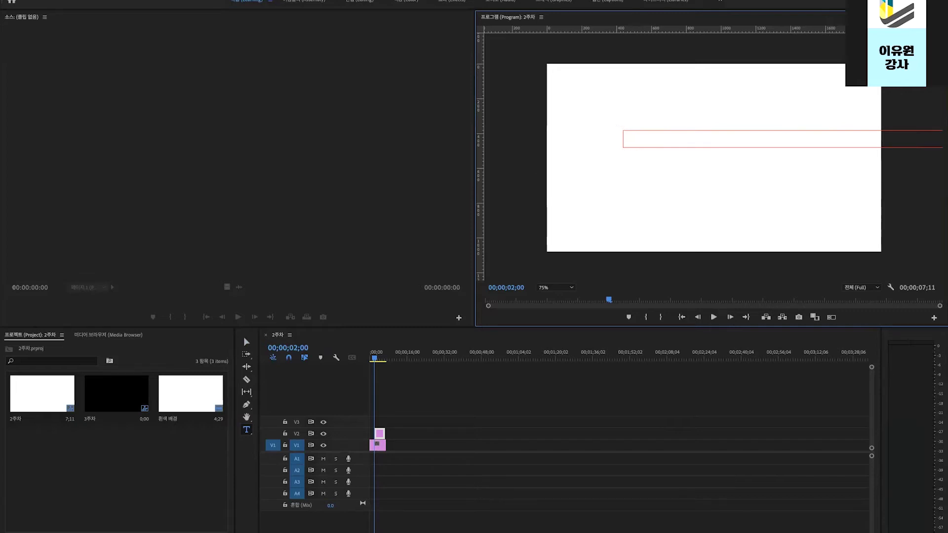
- Show the Essential Graphics editing properties for the greeting text and widen the program monitor so the text's full extent fits
left_click(396, 0)
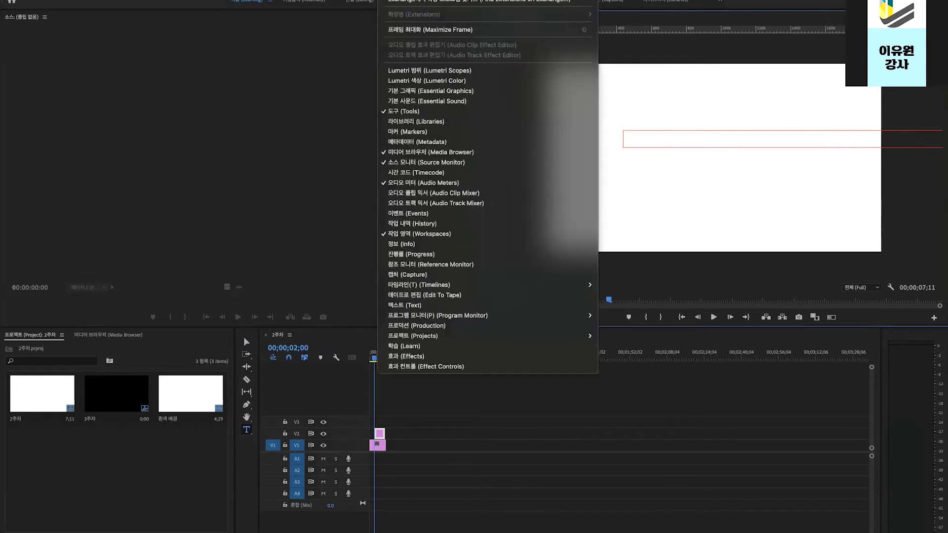
left_click(409, 92)
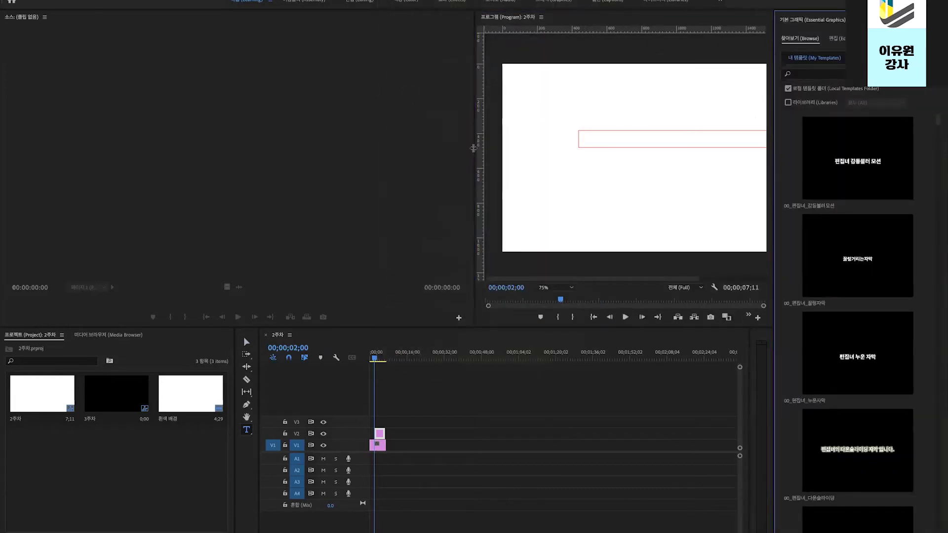
left_click_drag(476, 151, 255, 157)
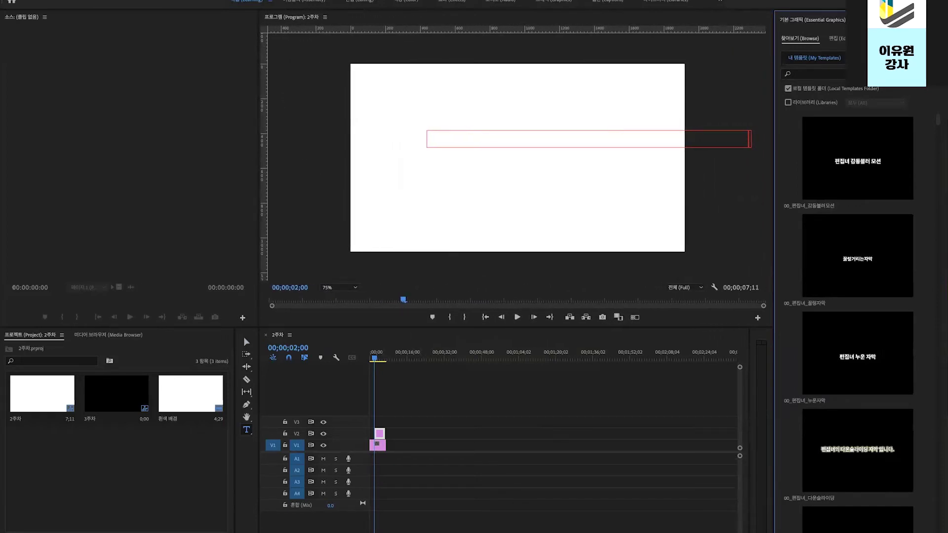
left_click(841, 38)
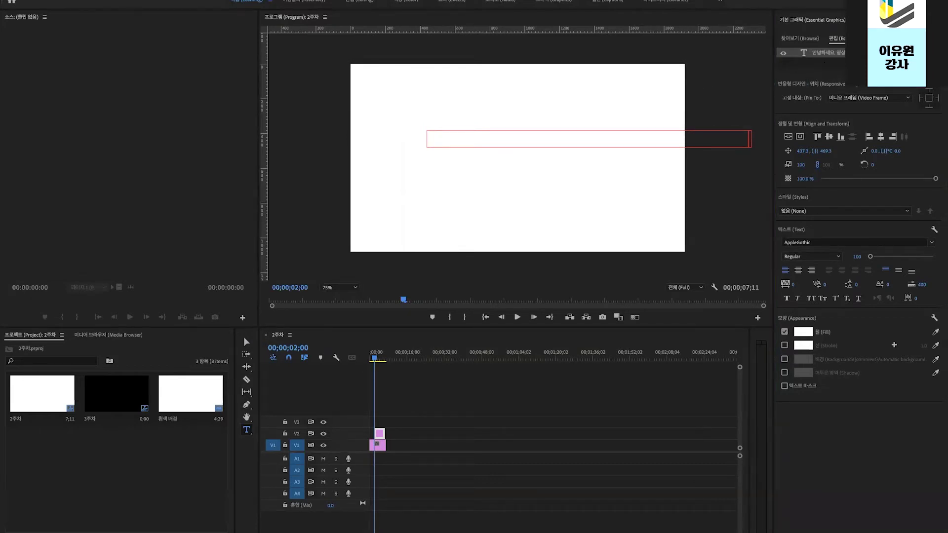
- Try to change the greeting layer's fill colour to black without selecting its characters
left_click(785, 331)
left_click(803, 331)
left_click(474, 369)
left_click_drag(428, 342, 371, 305)
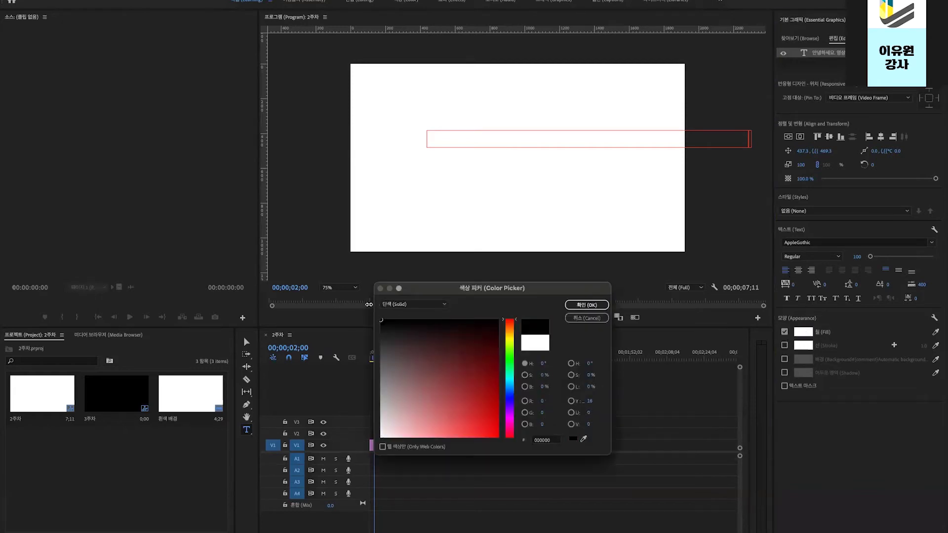
left_click(583, 305)
- Select all characters of the greeting text and set their fill colour to black, 000000
left_click(603, 139)
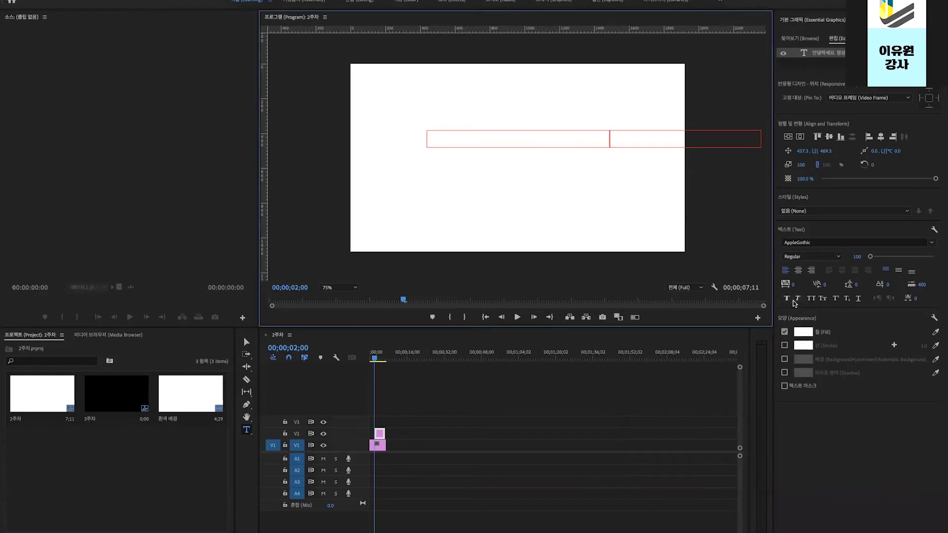
key("ctrl+a")
left_click(800, 333)
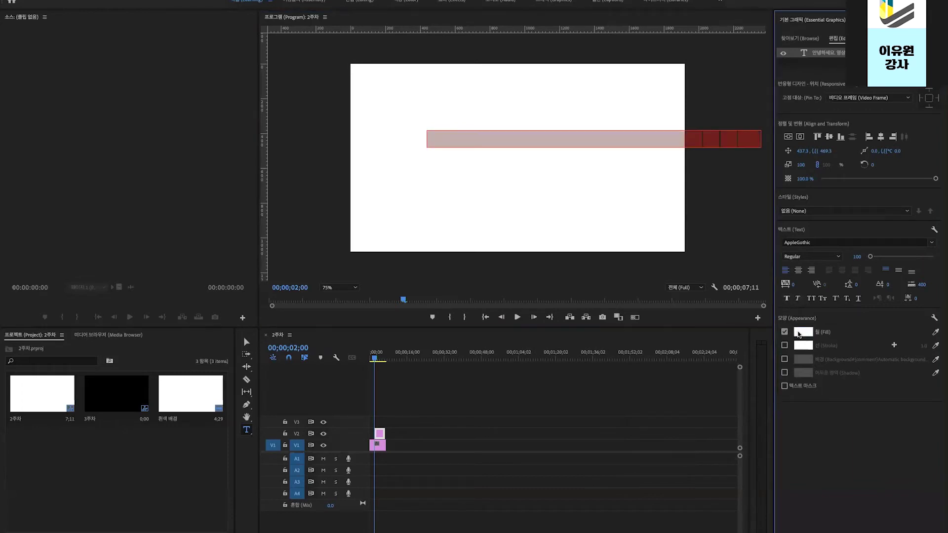
left_click_drag(421, 355, 360, 296)
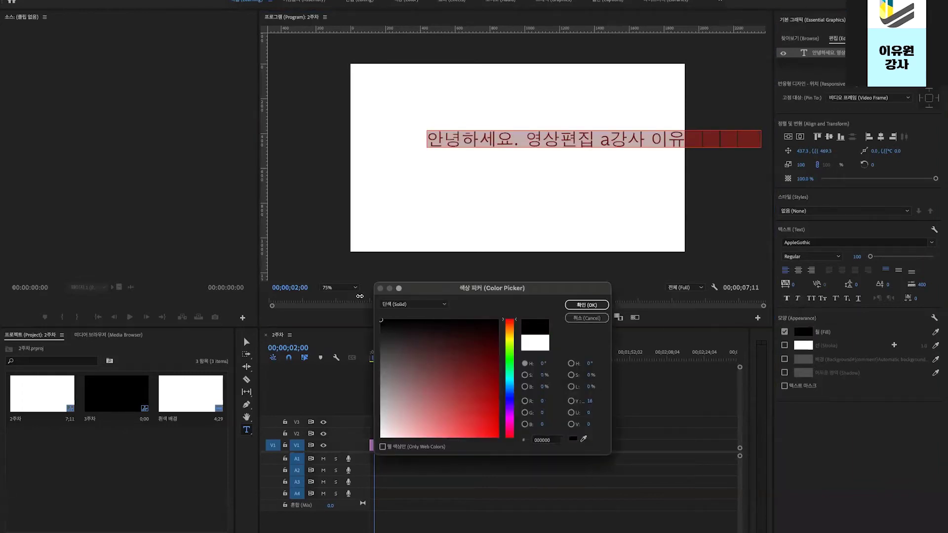
left_click(586, 306)
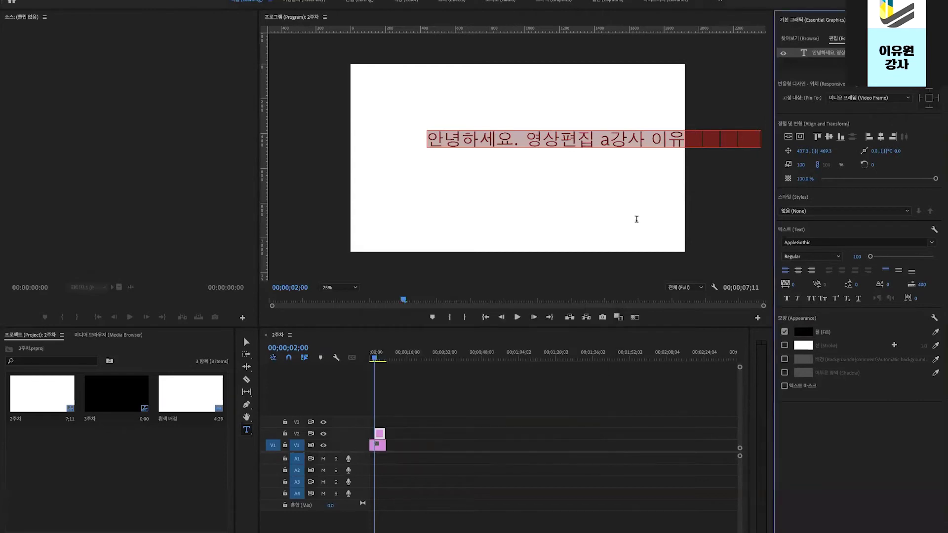
- Remove the stray letter a in front of 강사 in the greeting text
left_click(614, 134)
key("BackSpace")
key("Right")
key("Right")
key("Right")
key("Right")
key("Right")
key("Right")
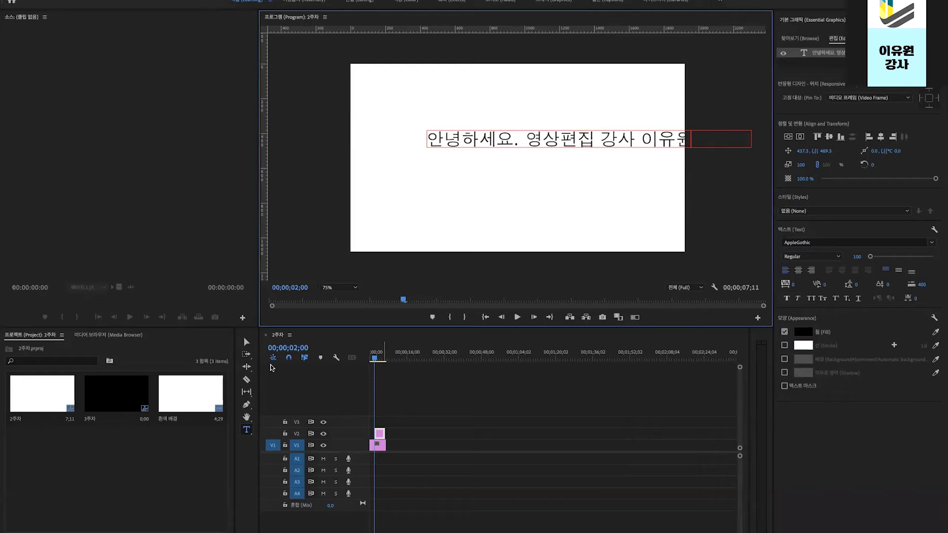
left_click(271, 368)
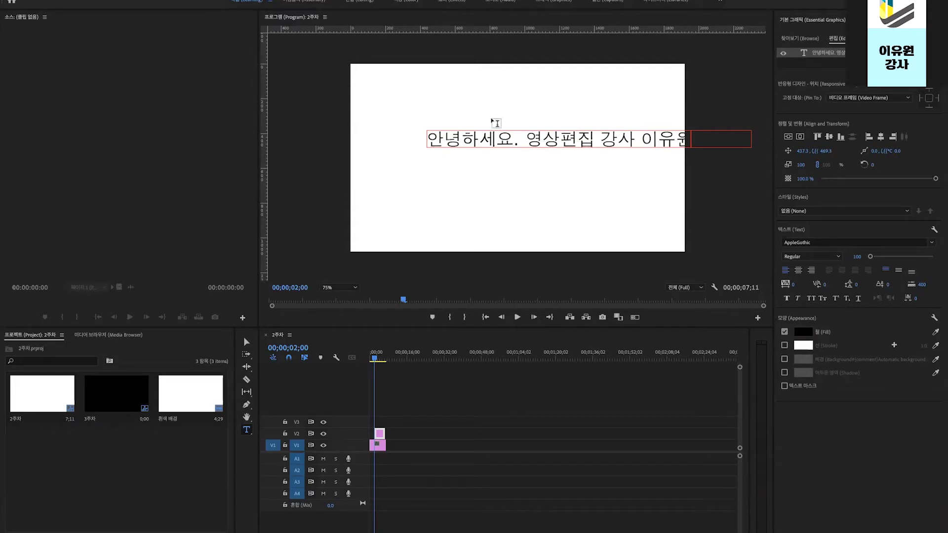
- Move the greeting text with the Selection tool to about 34.4, 533.3 so the whole sentence fits inside the frame
left_click_drag(431, 138, 806, 147)
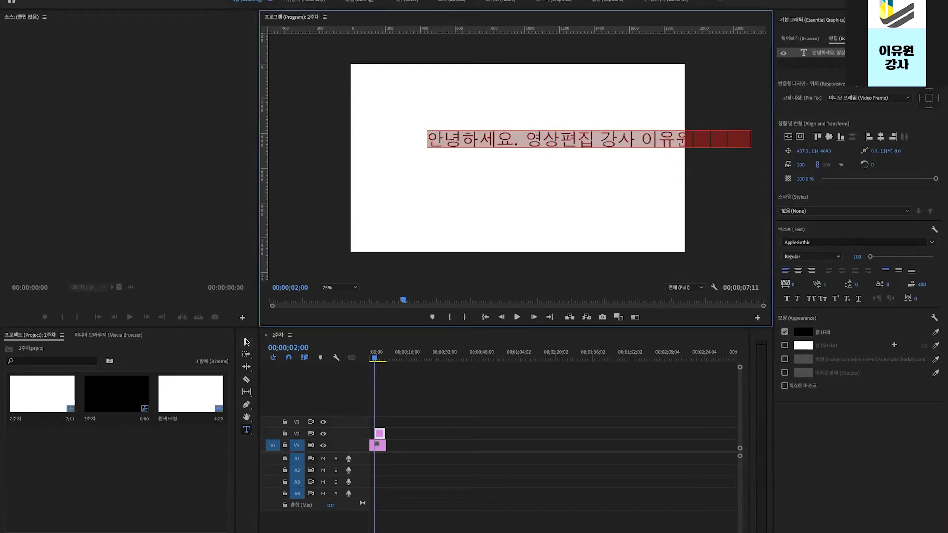
left_click(246, 342)
left_click_drag(589, 142, 520, 154)
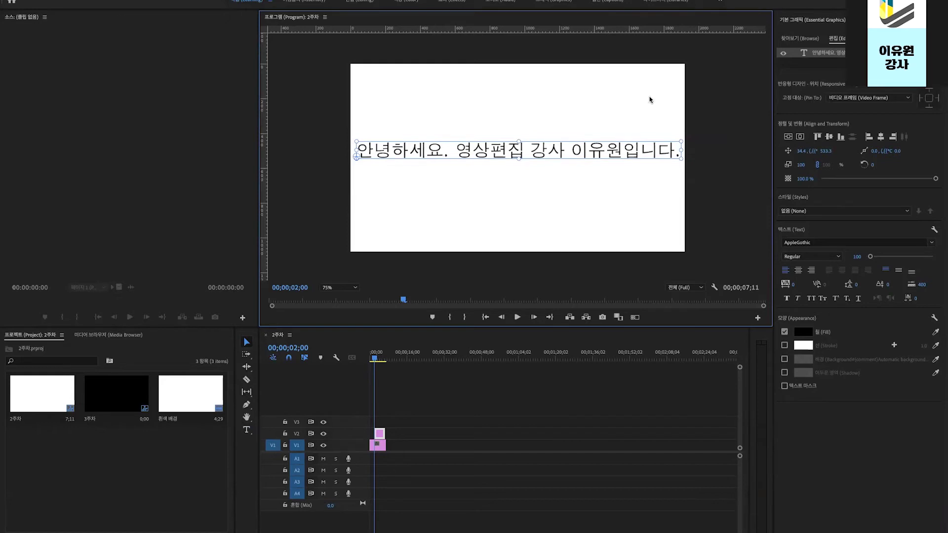
- Set the whole greeting text to the font G마켓 산스 TTF in the Medium style
double_click(472, 151)
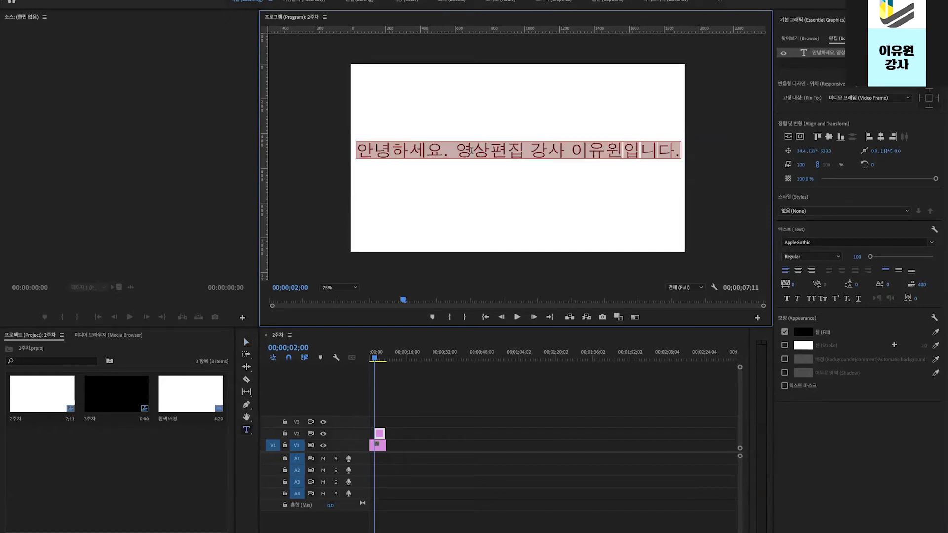
left_click(799, 243)
left_click(917, 226)
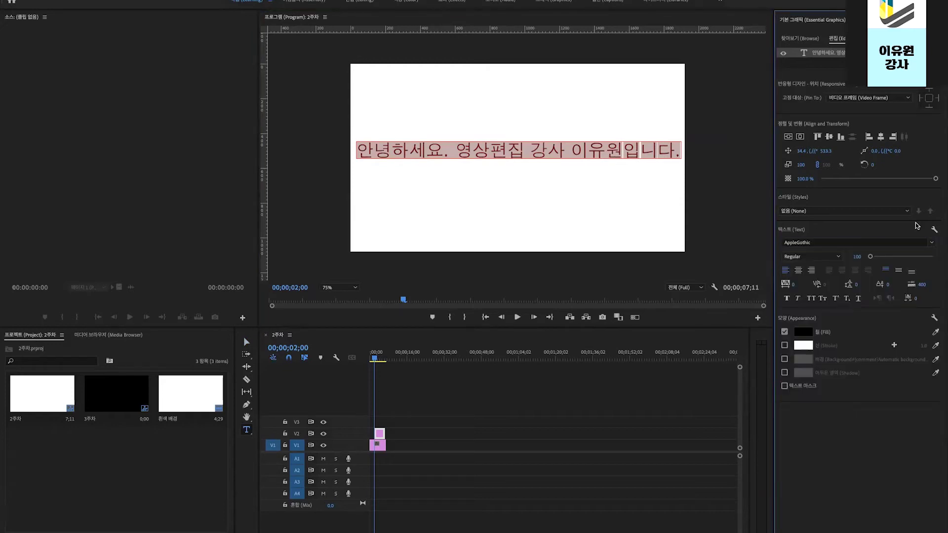
left_click(932, 243)
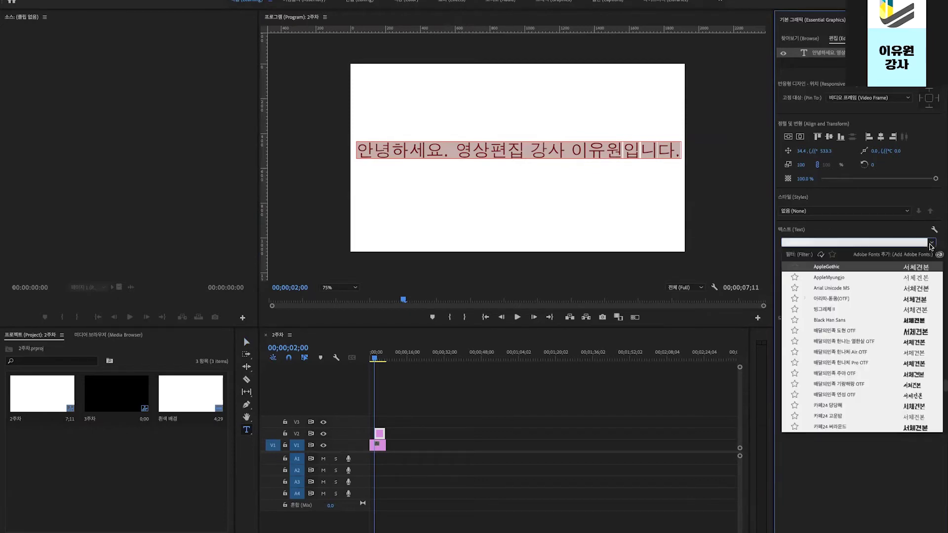
scroll(888, 319, "up", 10)
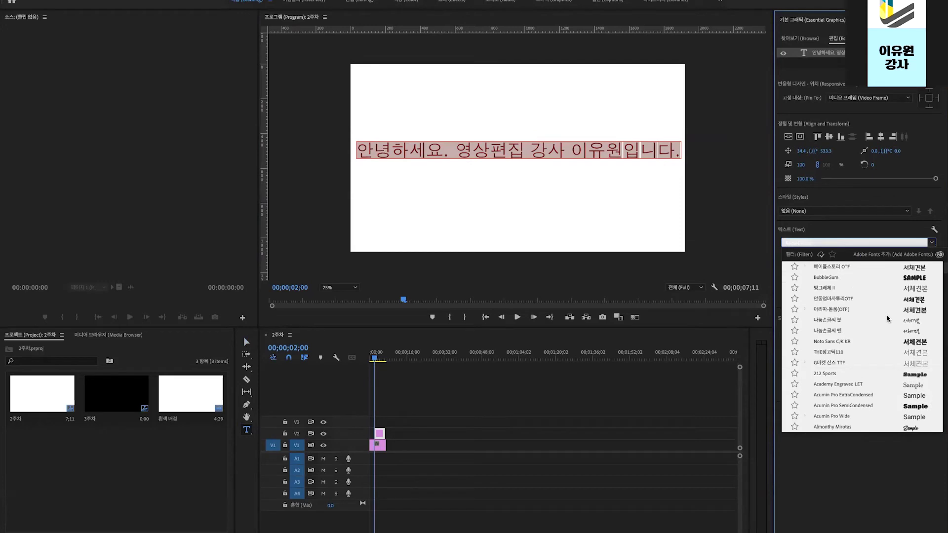
left_click(832, 362)
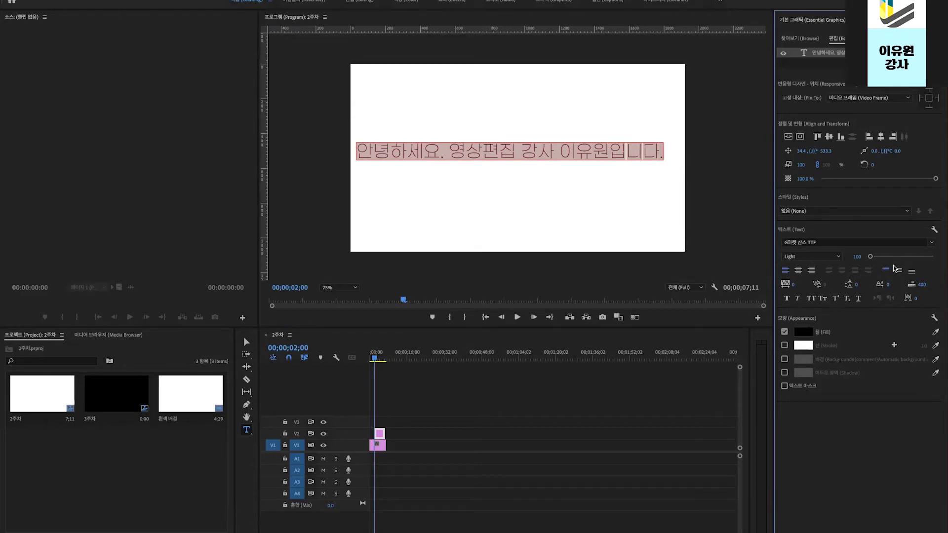
left_click(834, 257)
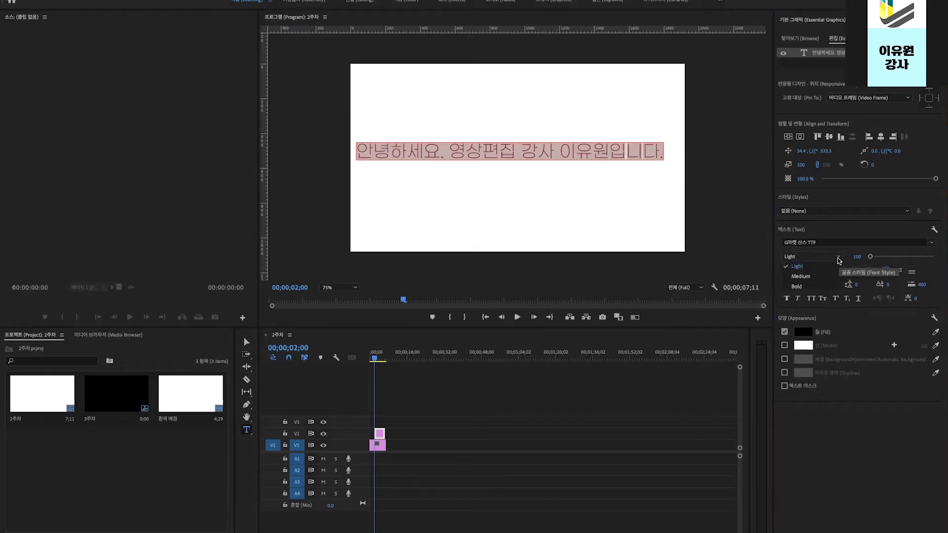
left_click(815, 277)
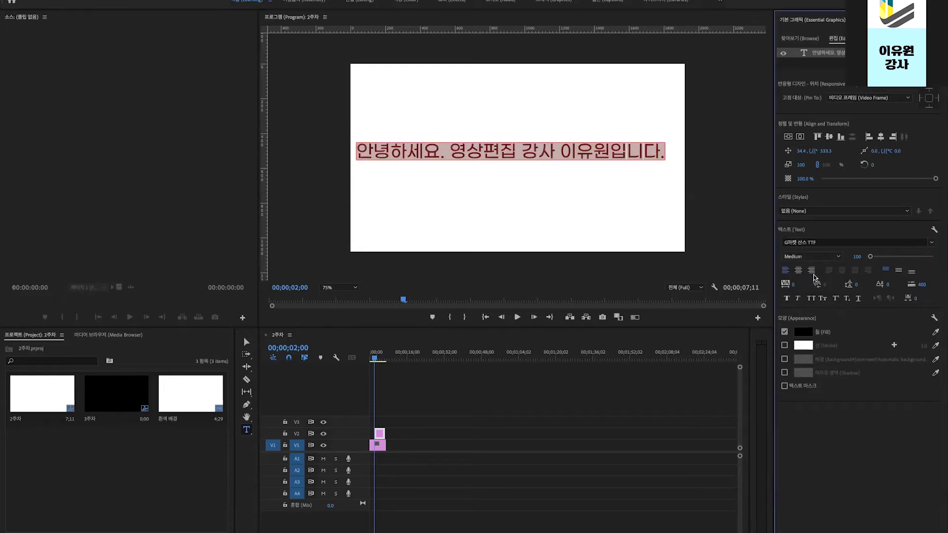
- Reselect the Medium font style and toggle Faux Bold on and back off for the greeting text
left_click(814, 258)
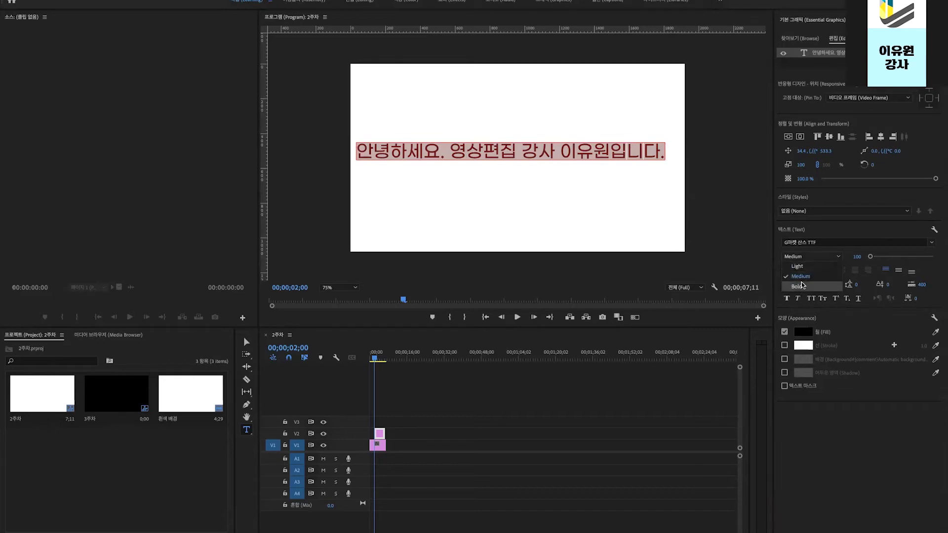
left_click(802, 279)
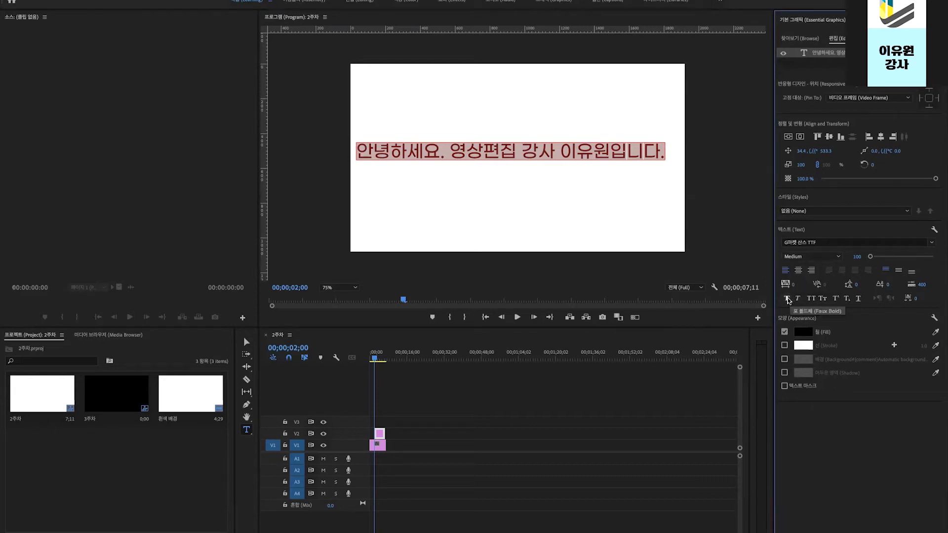
left_click(787, 298)
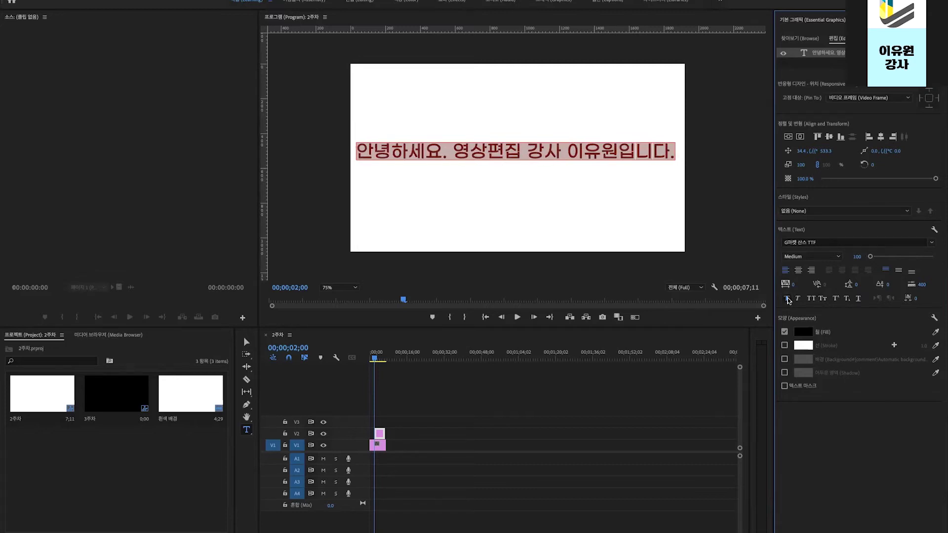
left_click(789, 300)
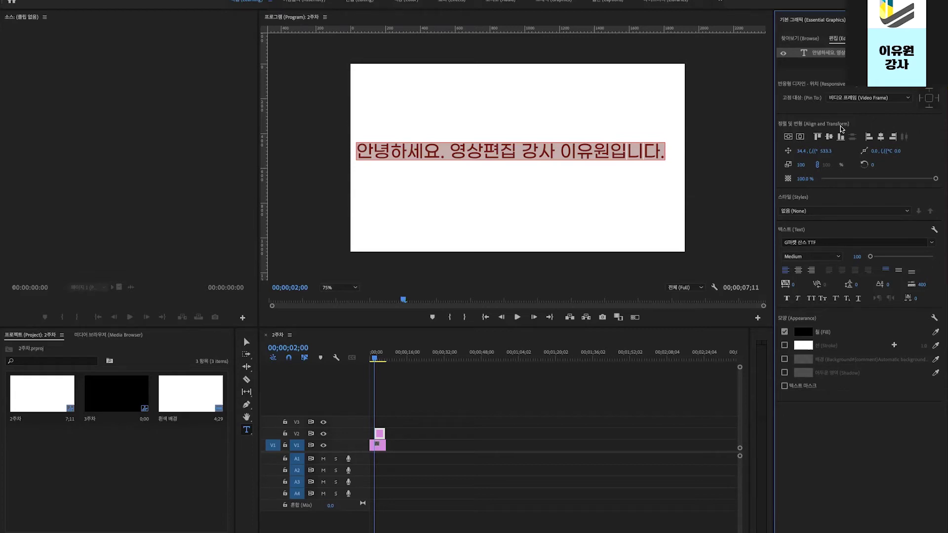
- Centre the greeting text horizontally and vertically in the frame
left_click(801, 138)
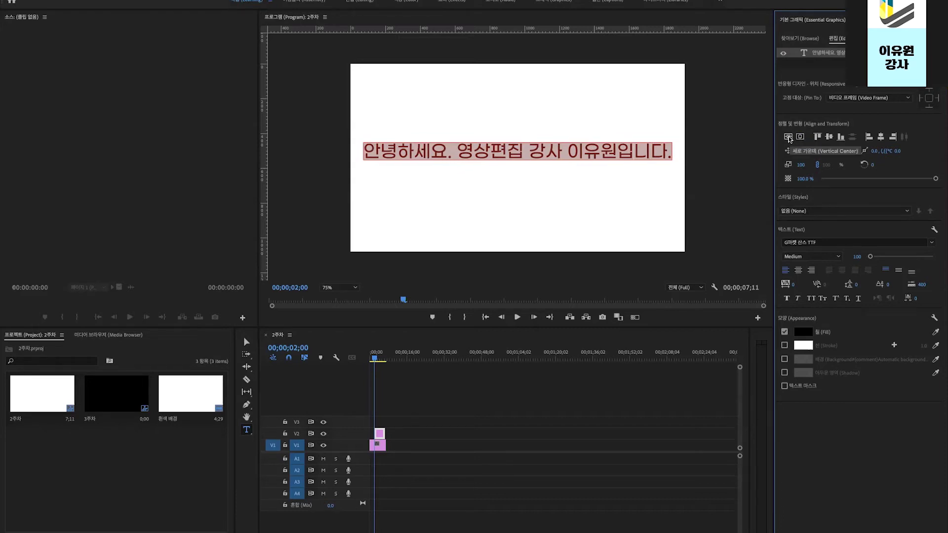
left_click(788, 138)
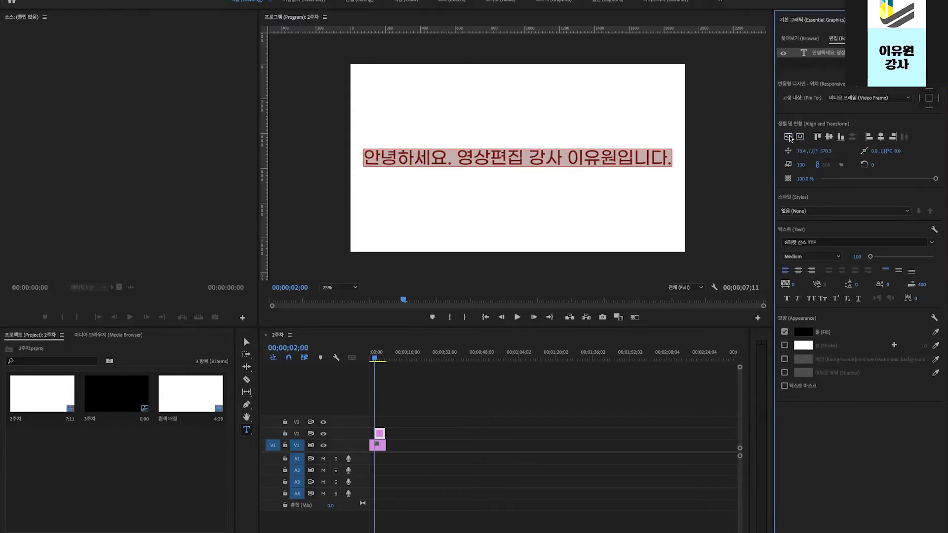
- Try aligning the greeting text to the frame's top, bottom, left and right edges, and return it to the exact centre
left_click(818, 138)
left_click(841, 137)
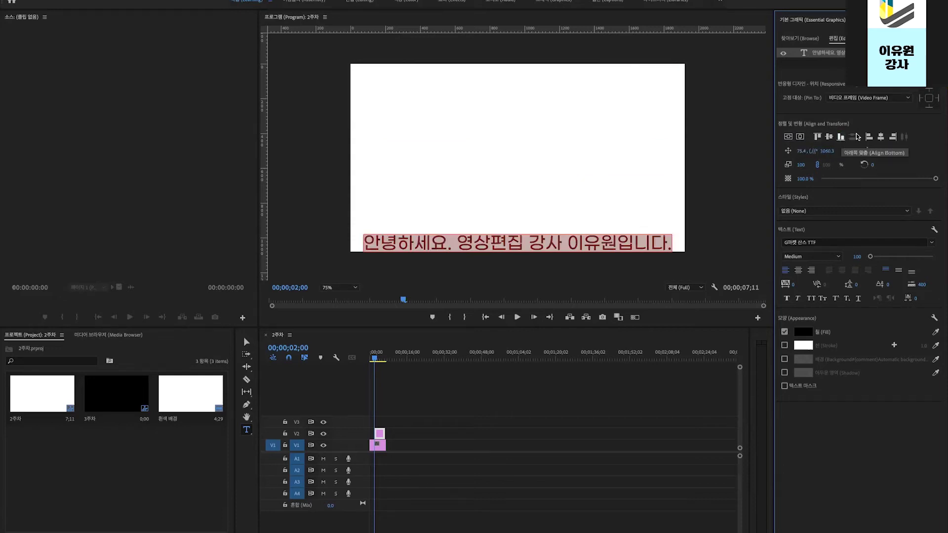
left_click(869, 136)
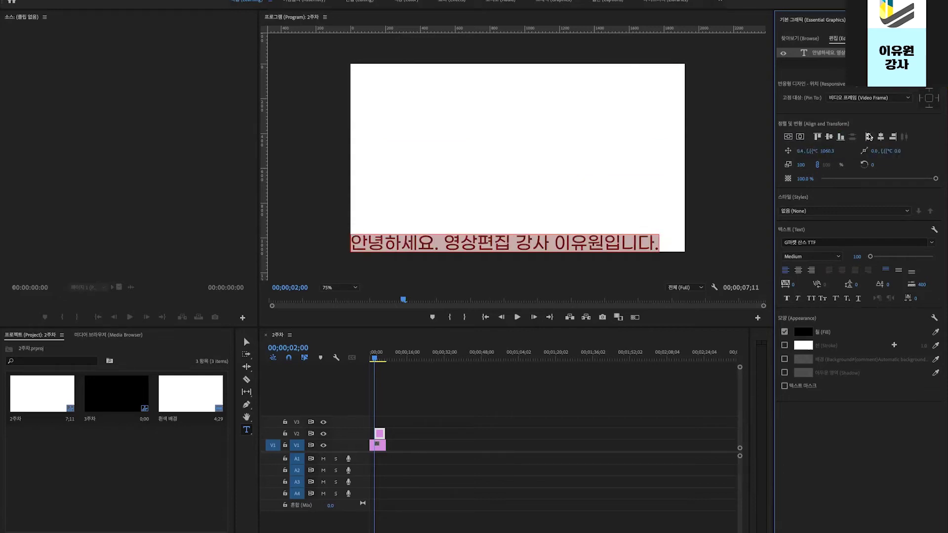
left_click(897, 140)
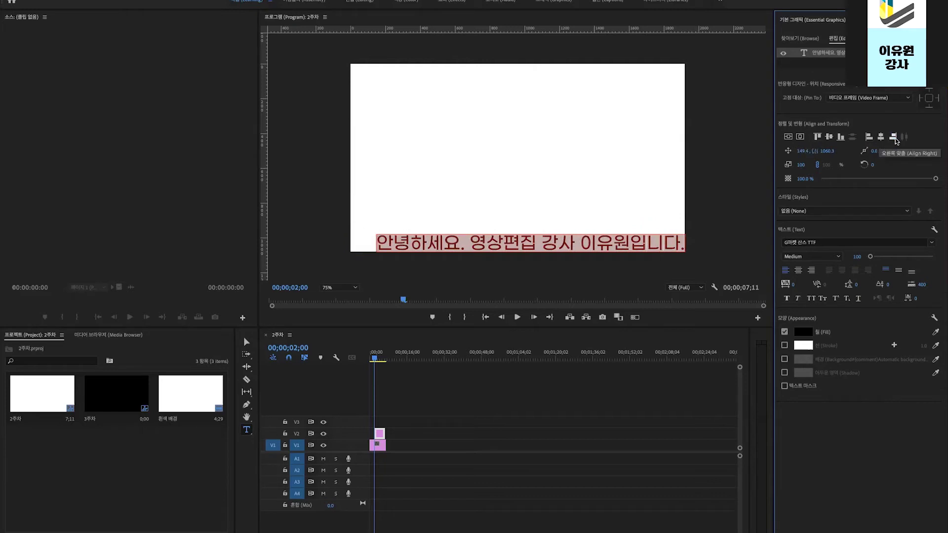
left_click(799, 141)
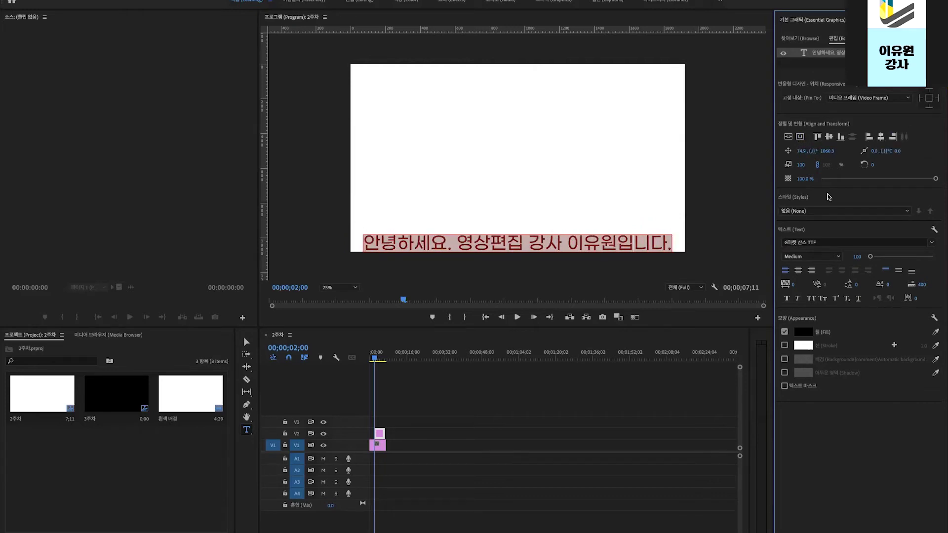
left_click(788, 136)
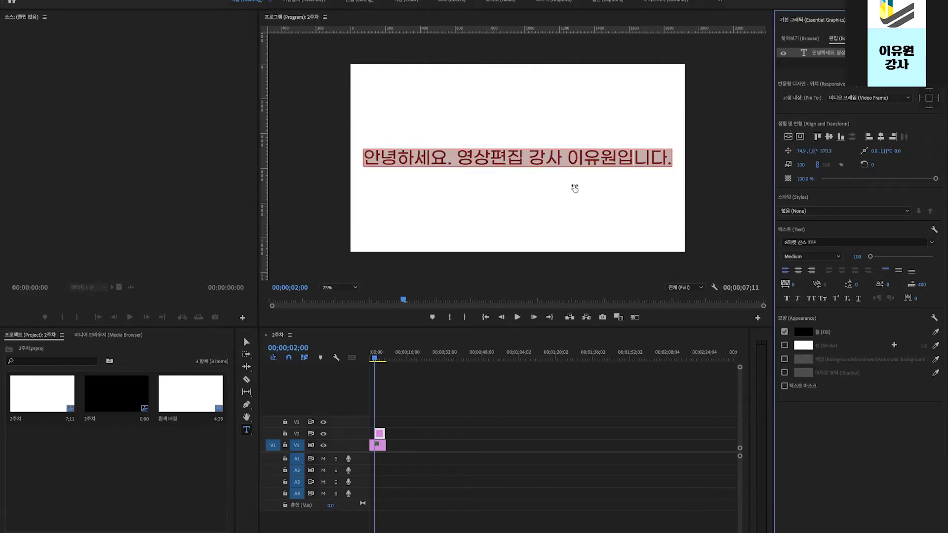
- Set the greeting text's paragraph alignment to centre and centre it horizontally in the frame again
left_click(799, 272)
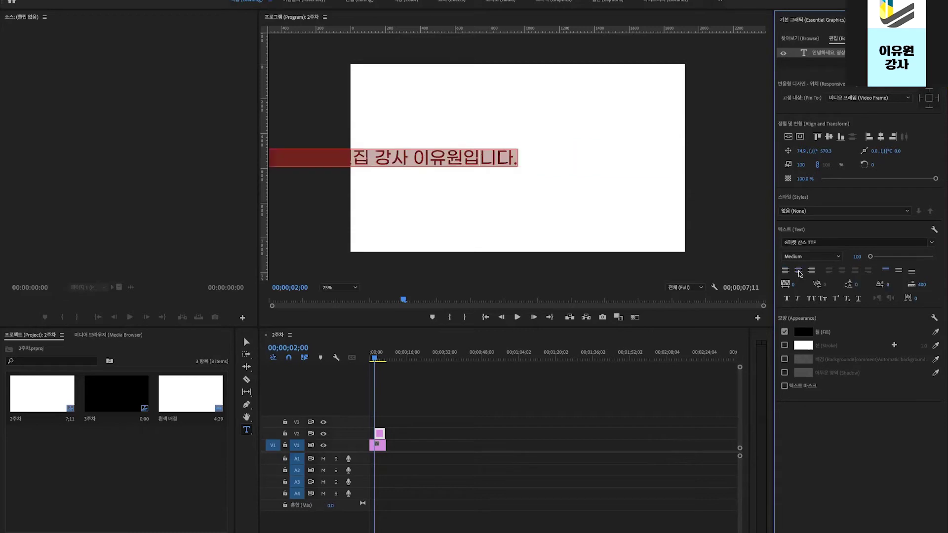
left_click(801, 136)
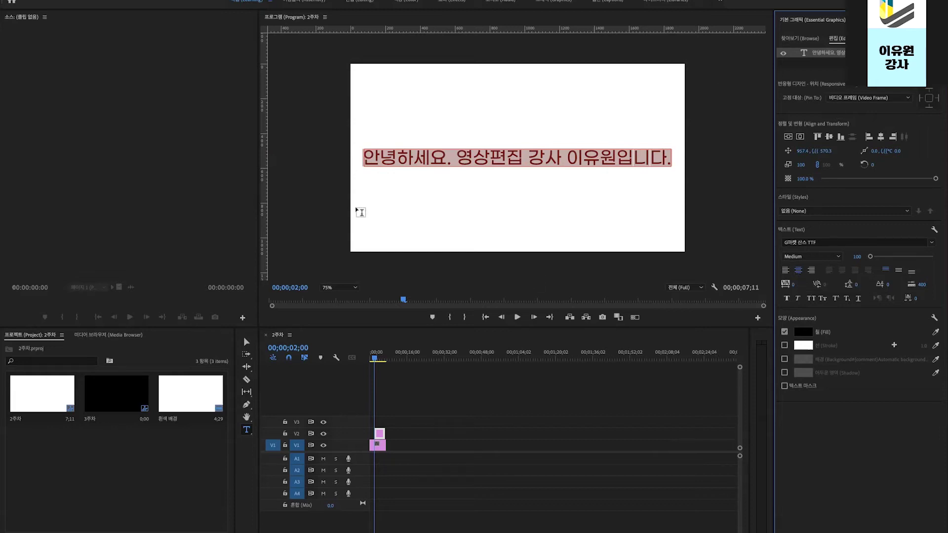
left_click(801, 137)
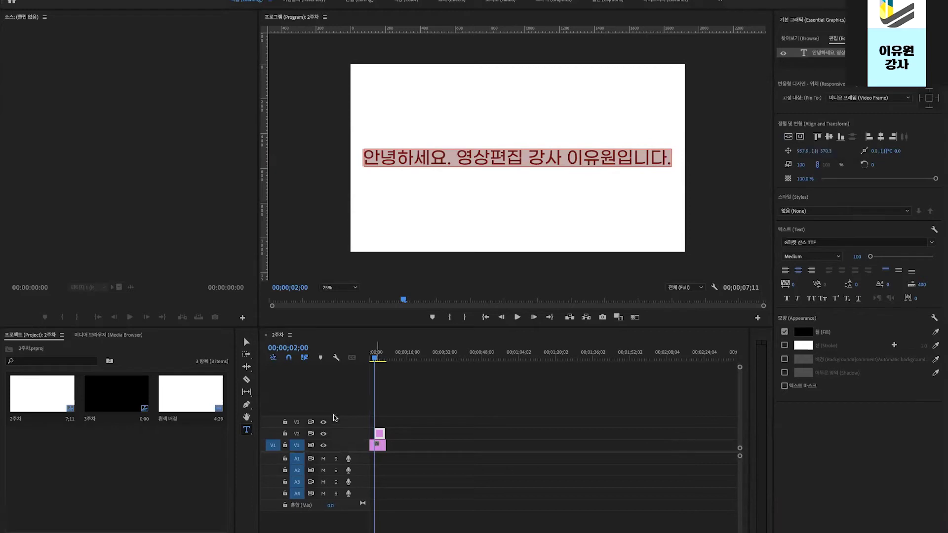
- Extend the greeting clip on V2 to about 1:02 and split it near the end of the white background clip
left_click(429, 424)
left_click_drag(429, 425, 514, 415)
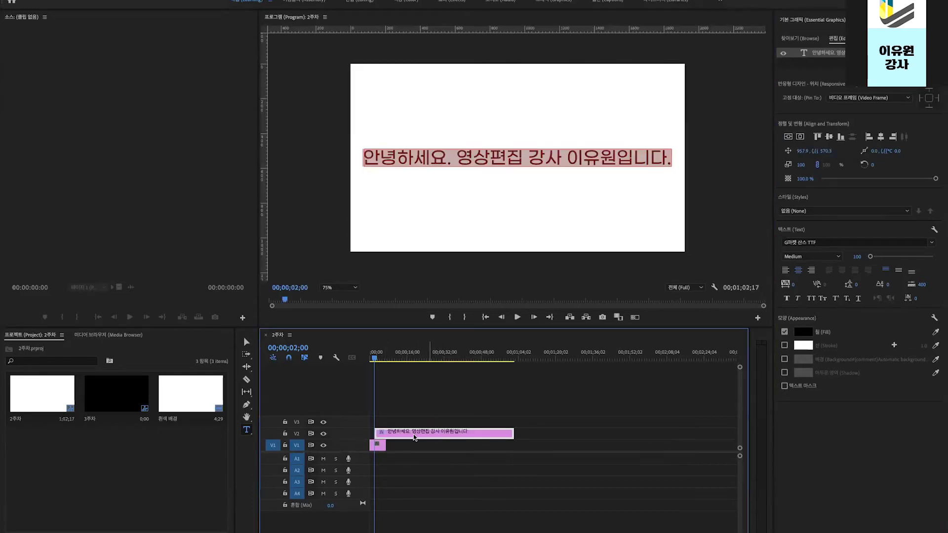
key("c")
left_click(388, 435)
left_click(402, 359)
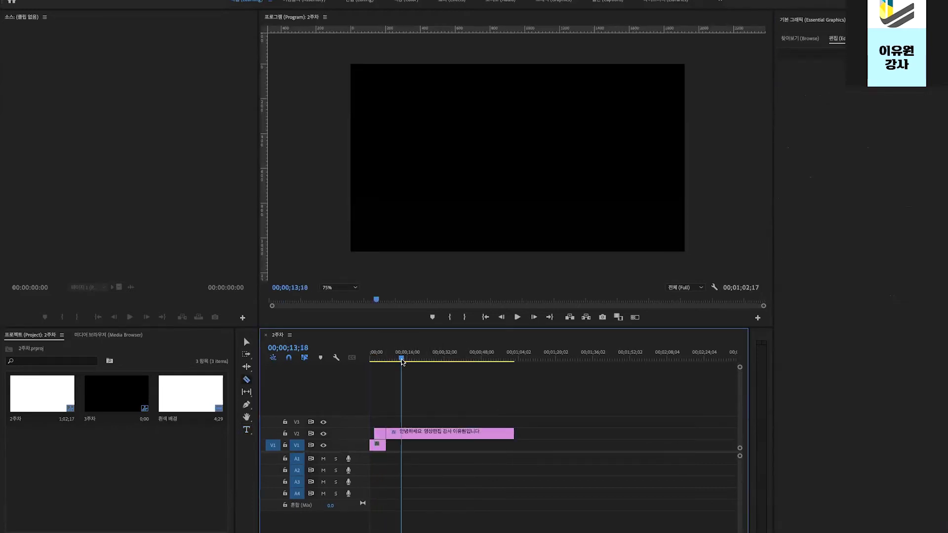
- Extend the white background clip on V1 to about 51 seconds
left_click(407, 435)
key("ctrl+z")
key("v")
left_click(410, 433)
left_click_drag(386, 445, 489, 445)
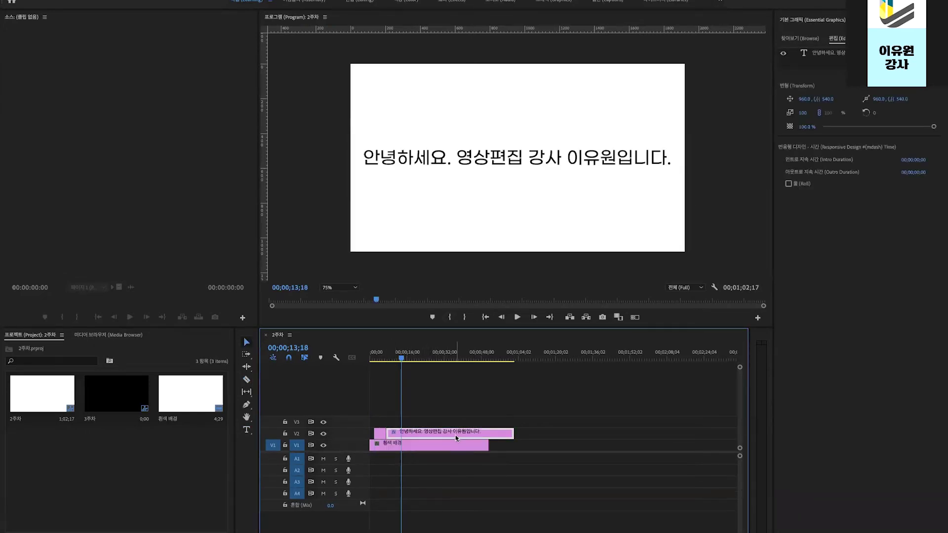
- Shorten the second greeting clip's text to "안녕하세요." and scrub the timeline to check it
double_click(504, 157)
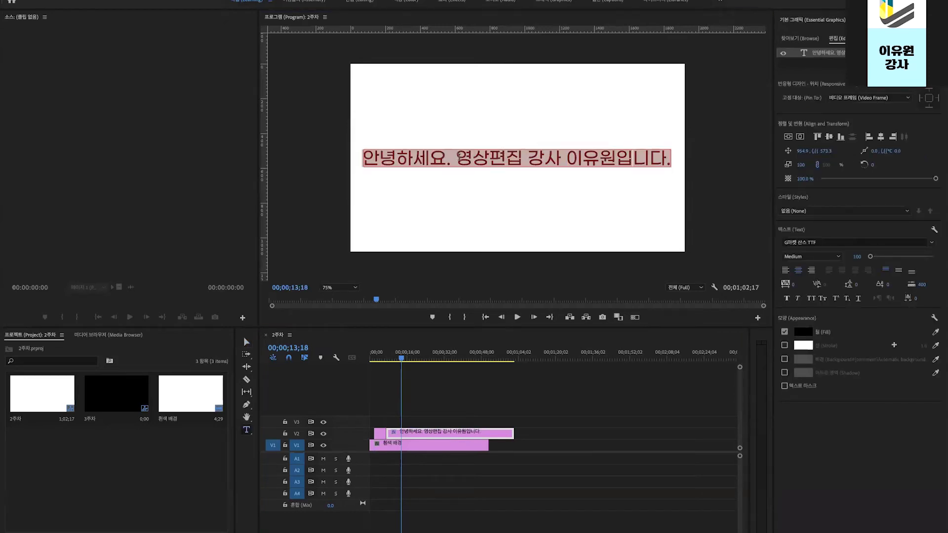
left_click_drag(459, 160, 813, 165)
key("BackSpace")
key("BackSpace")
left_click(519, 458)
left_click(383, 356)
mouse_move(384, 357)
left_mouse_down()
mouse_move(432, 355)
mouse_move(376, 355)
mouse_move(394, 356)
left_mouse_up()
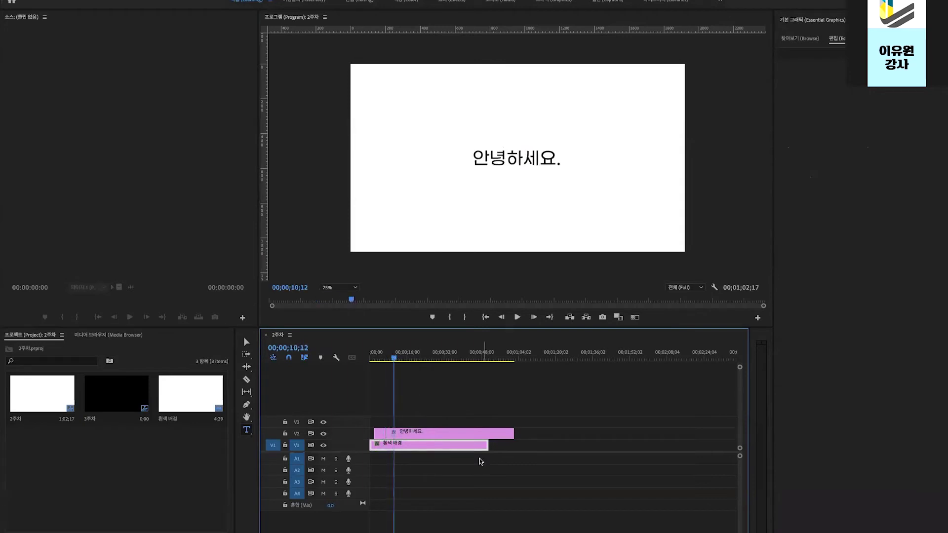
- Delete the second greeting clip and stretch the first one over the full length of the white background clip
left_click(466, 435)
key("Delete")
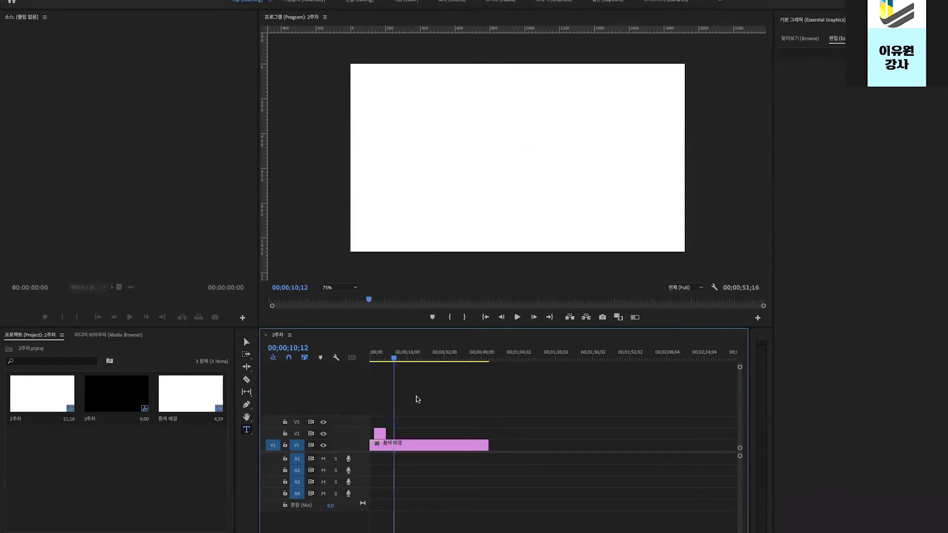
left_click(384, 357)
left_click_drag(375, 433, 483, 433)
left_click(455, 434)
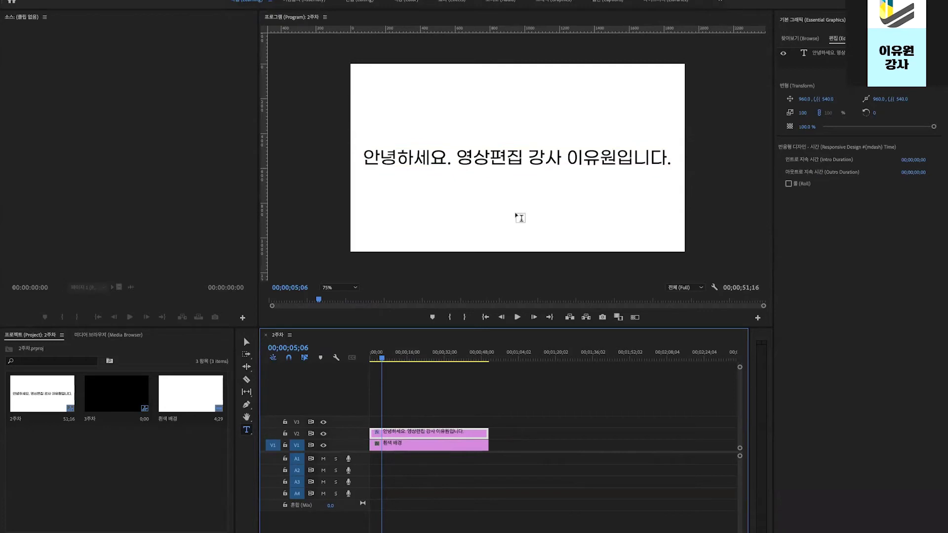
- Show the Safe Margins guides in the program monitor
left_click(241, 348)
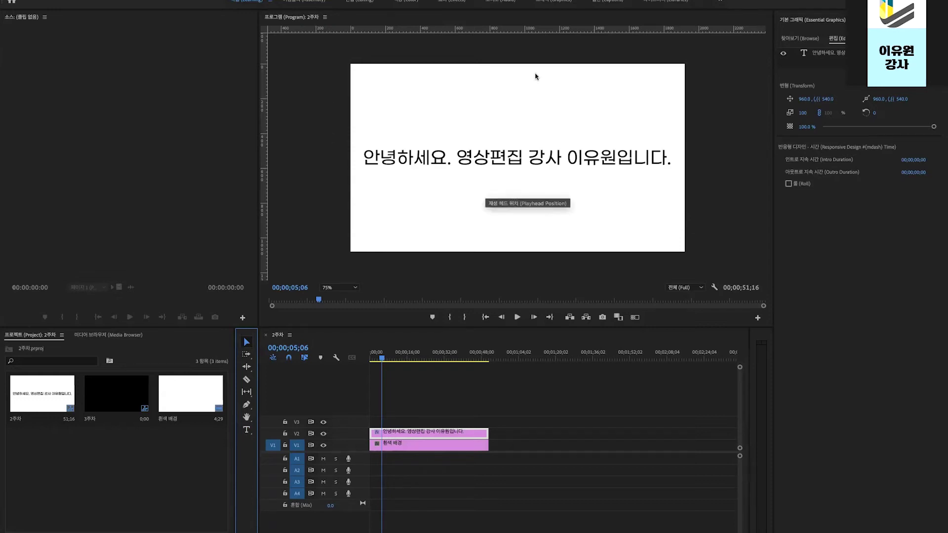
right_click(566, 201)
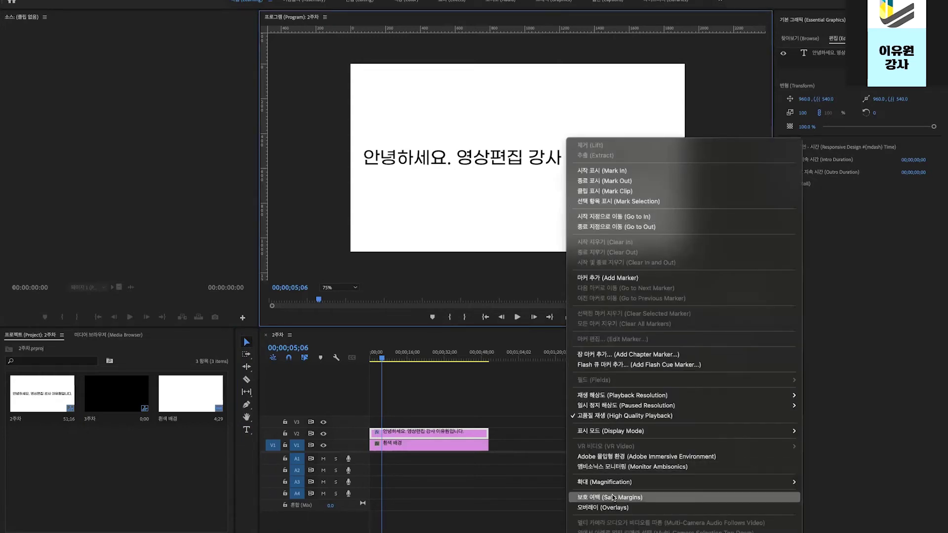
left_click(613, 498)
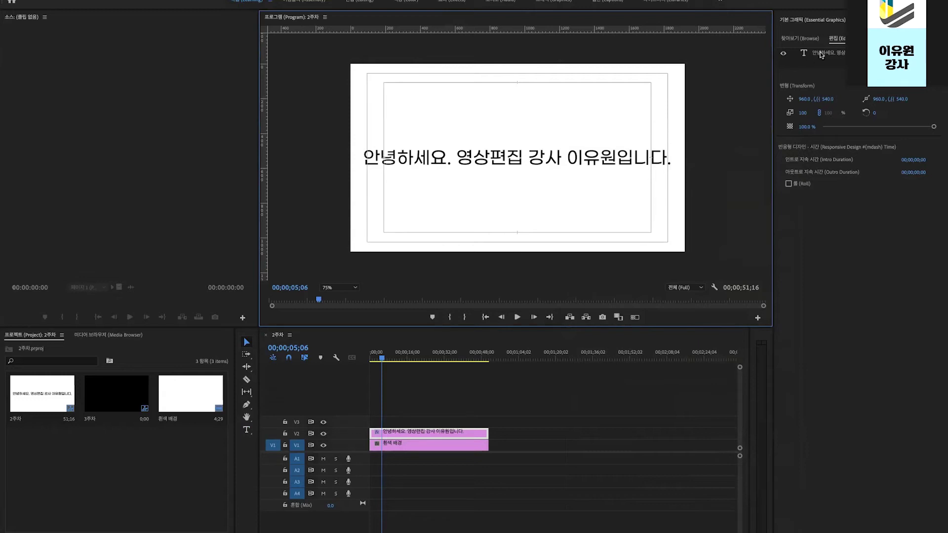
left_click(823, 52)
left_click(515, 426)
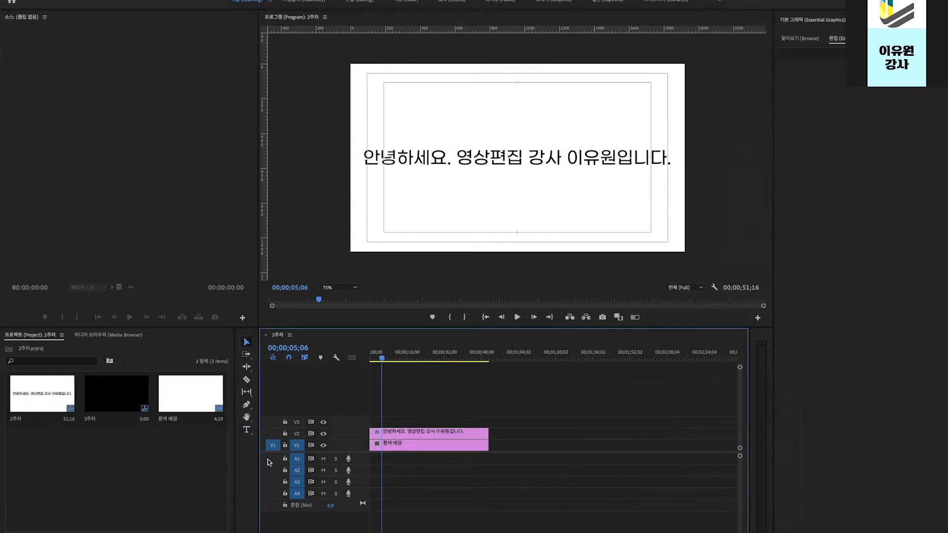
- Set the whole greeting text's font size to 70 so it fits inside the inner safe margin
left_click(443, 435)
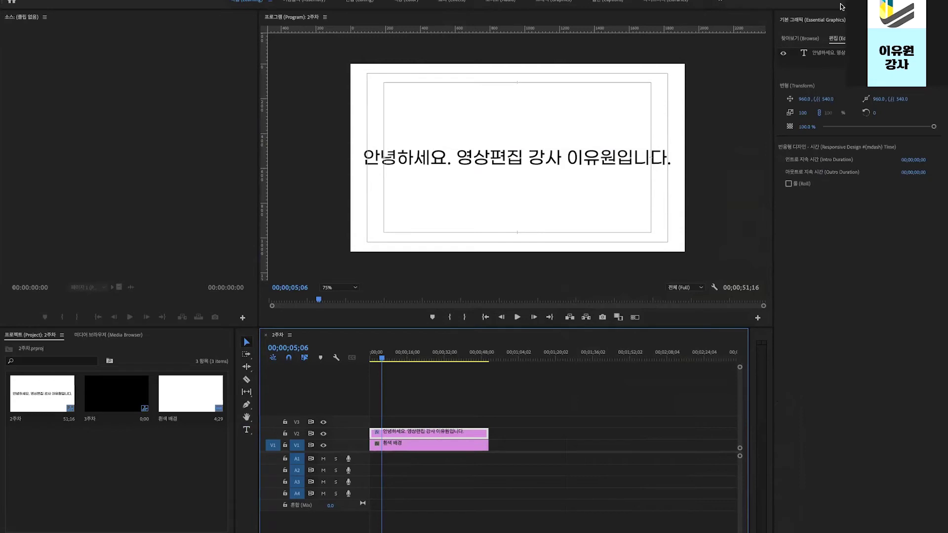
left_click(815, 55)
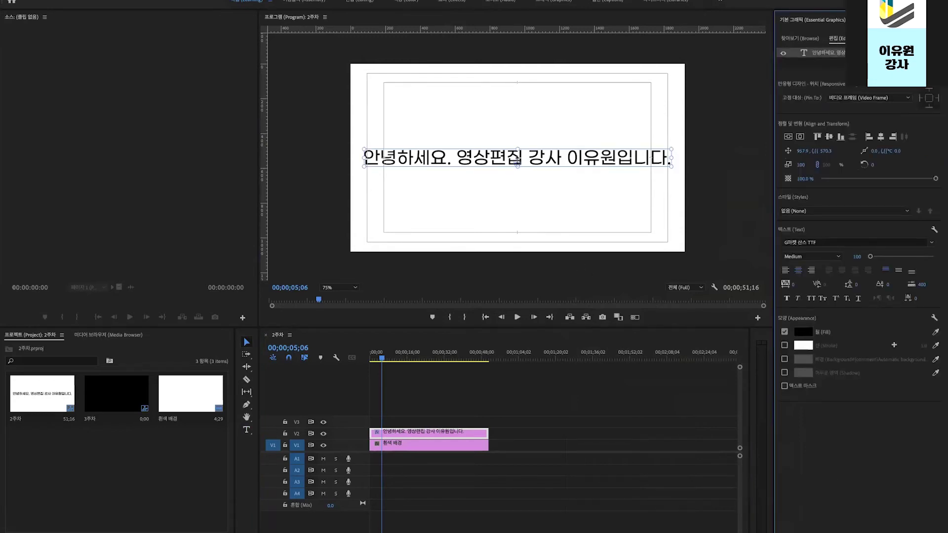
double_click(542, 158)
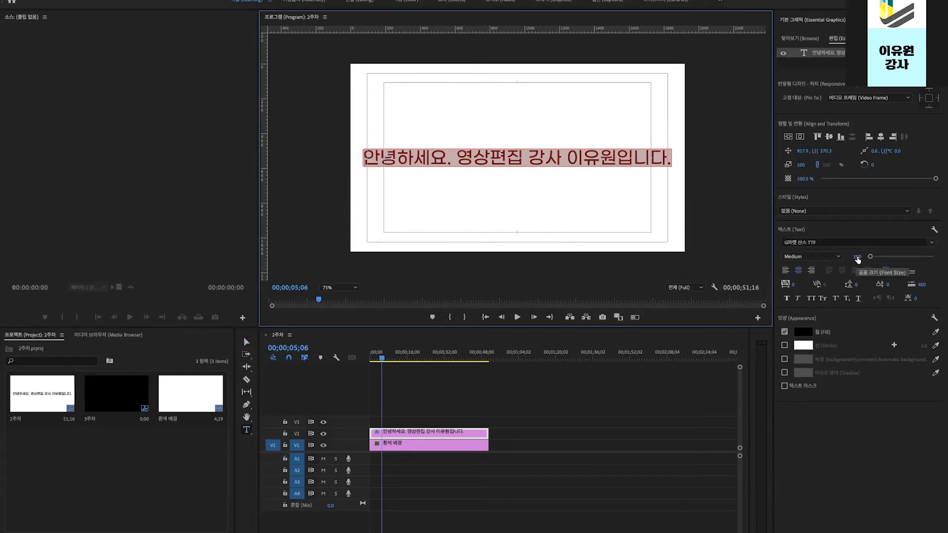
left_click_drag(871, 257, 869, 259)
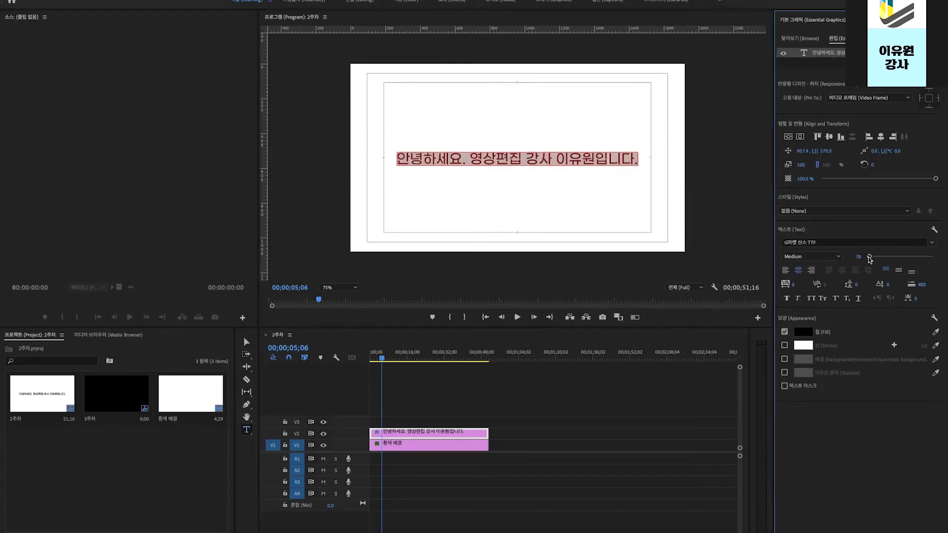
left_click(852, 255)
key("Return")
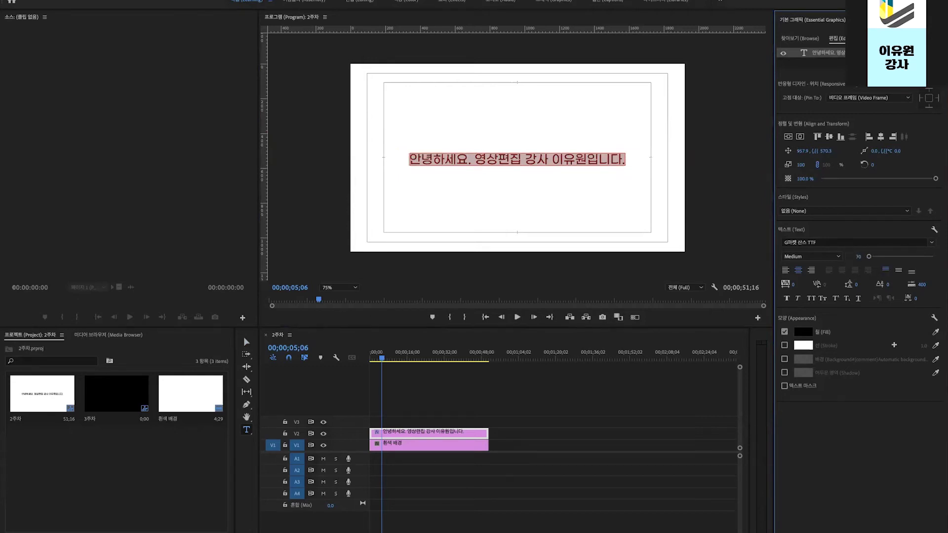
left_click(520, 426)
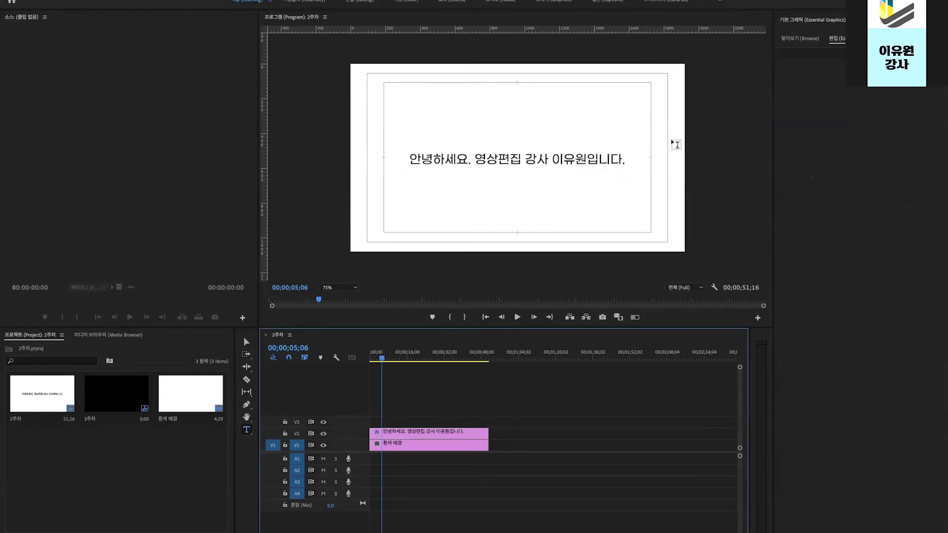
- Apply Faux Bold to the whole greeting text
double_click(615, 160)
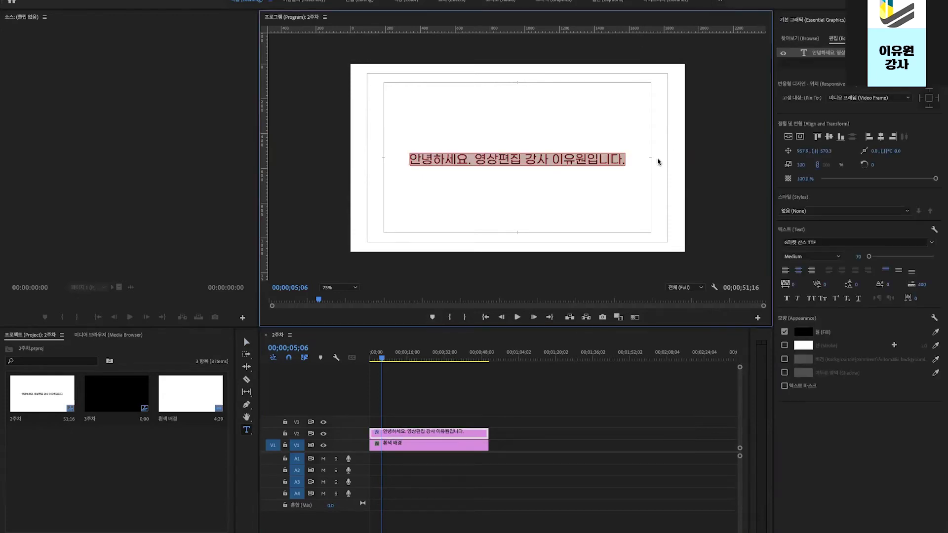
left_click(787, 298)
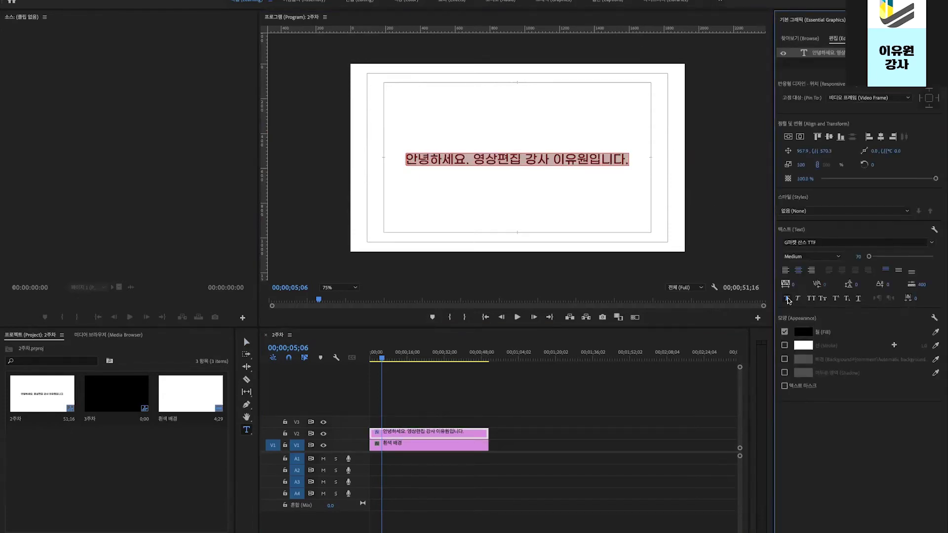
left_click(441, 442)
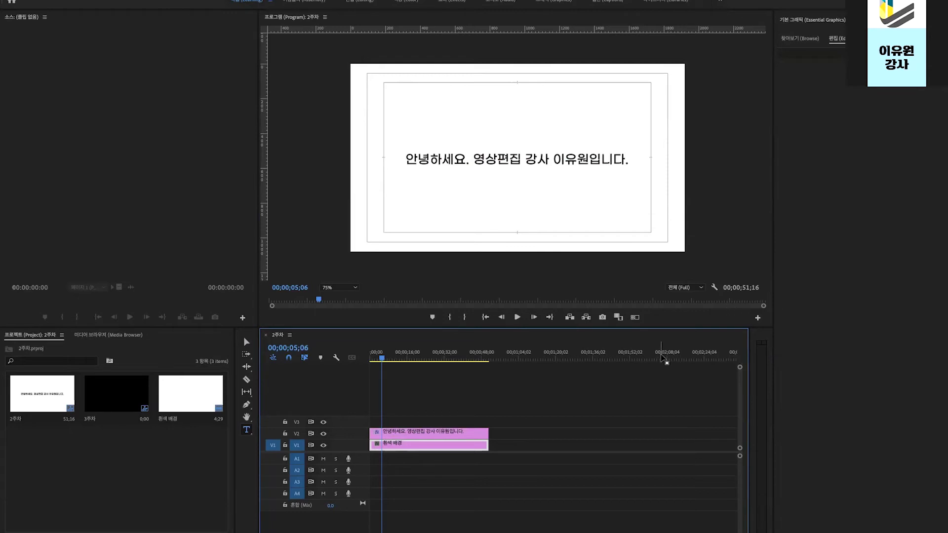
- Add a second text layer reading "반갑습니다." below the greeting within the same V2 graphic clip
left_click(413, 434)
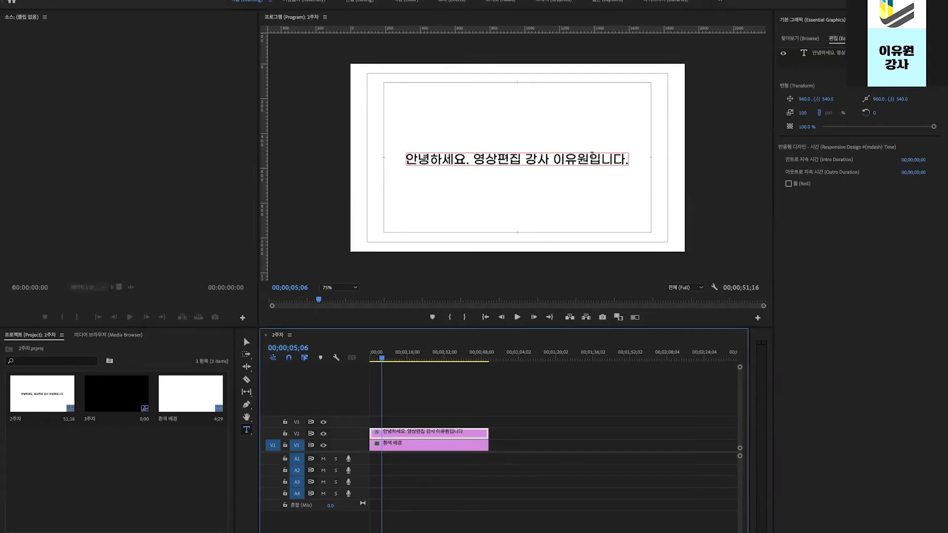
left_click(246, 430)
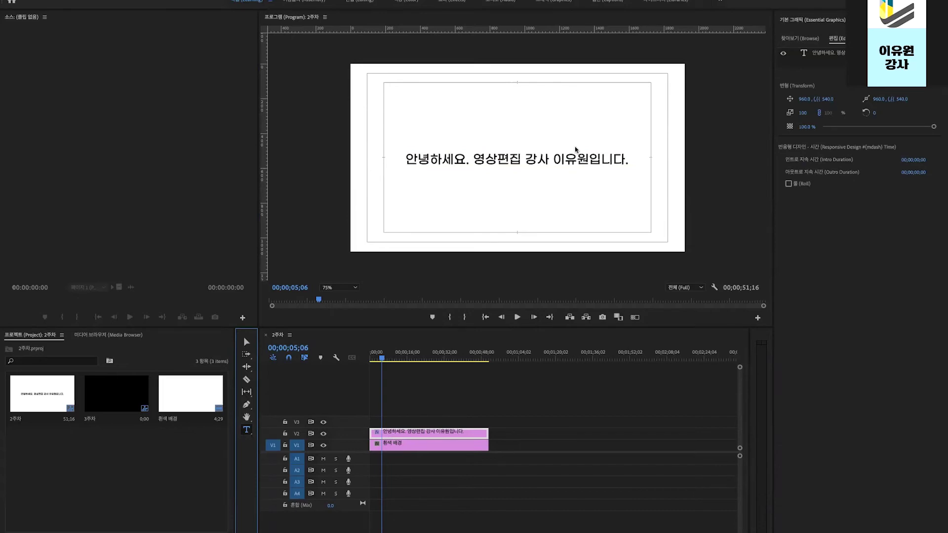
left_click(400, 434)
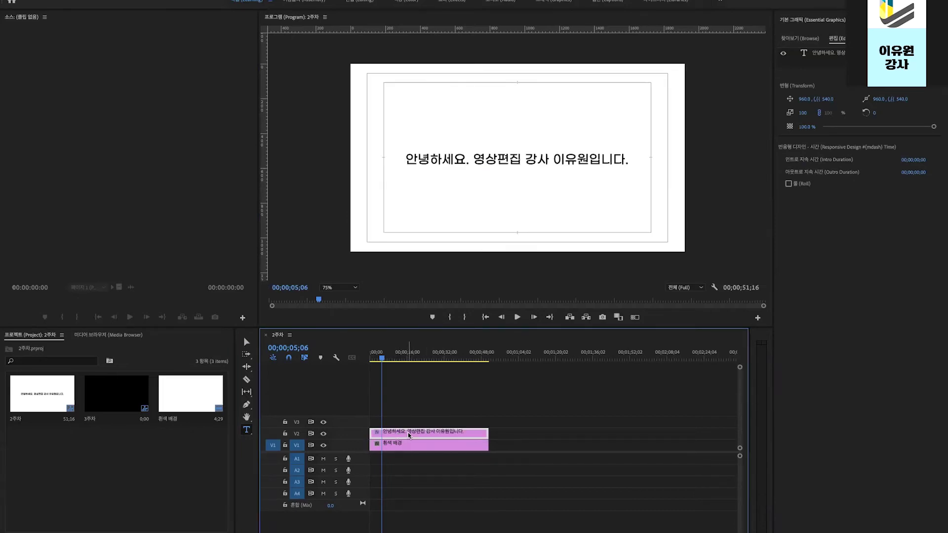
left_click(247, 431)
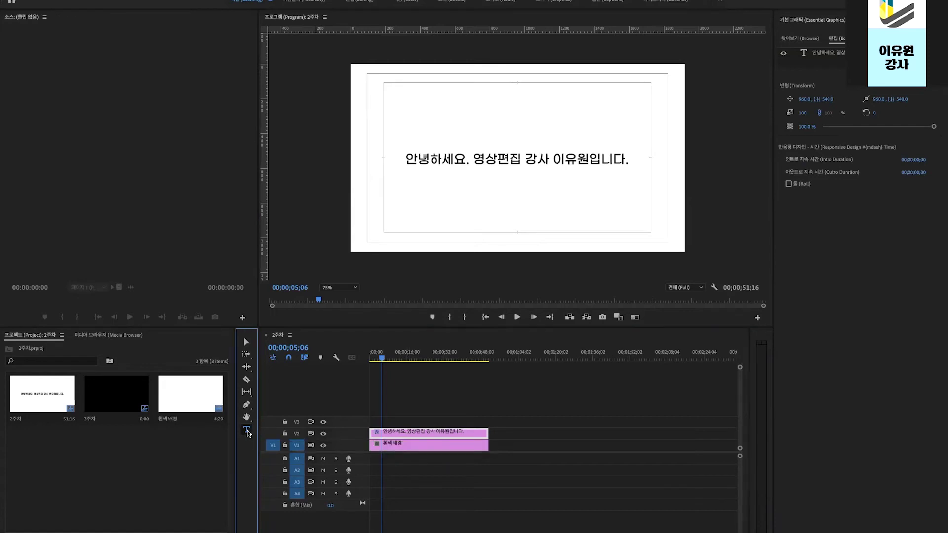
left_click(502, 178)
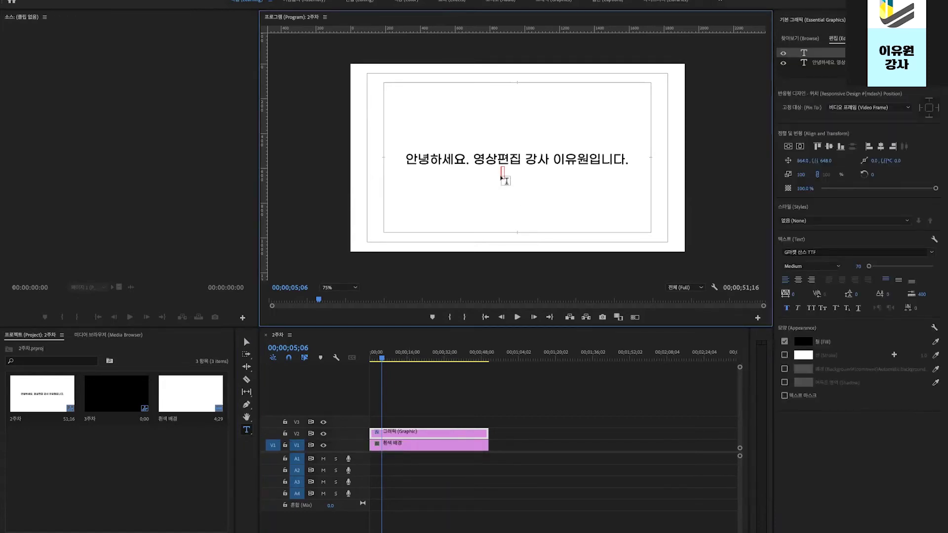
type("반갑습니")
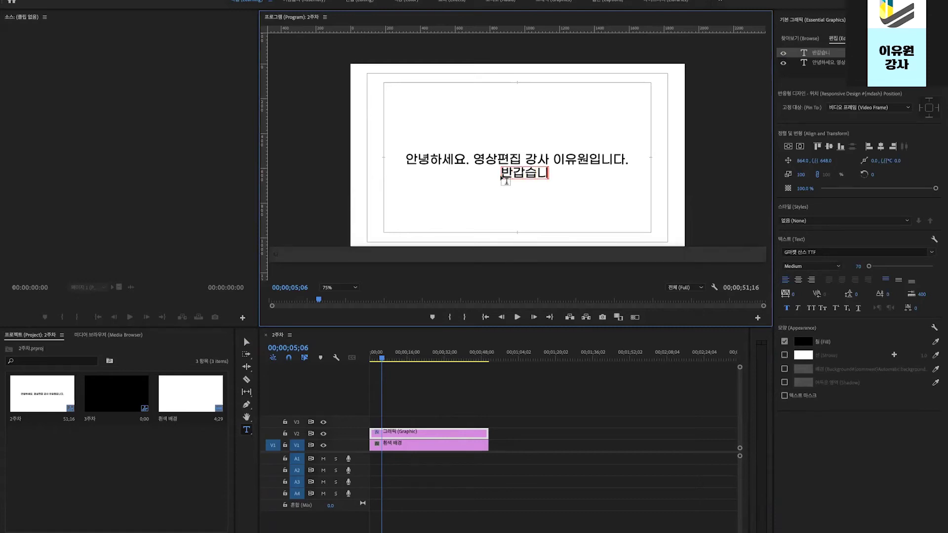
type("다.")
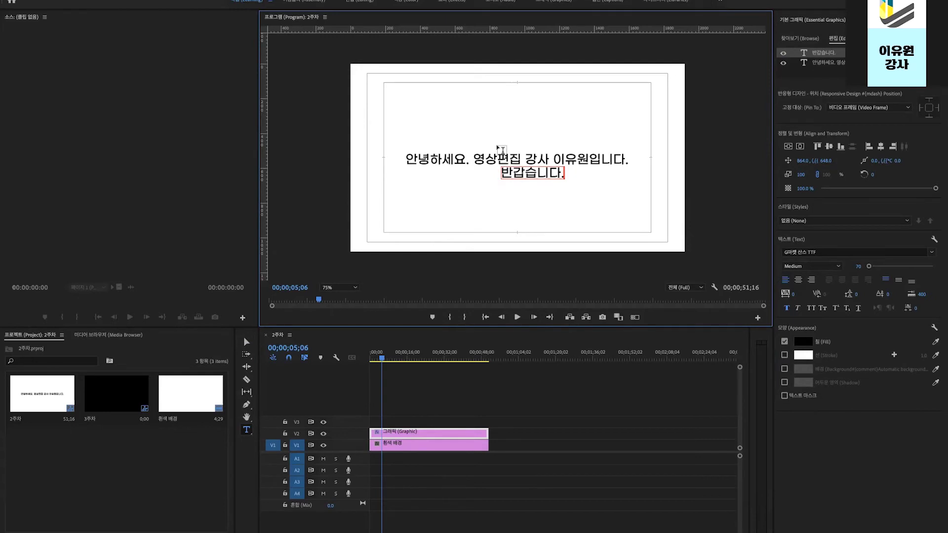
- Centre-align the "반갑습니다." text and centre it horizontally in the frame
key("ctrl+a")
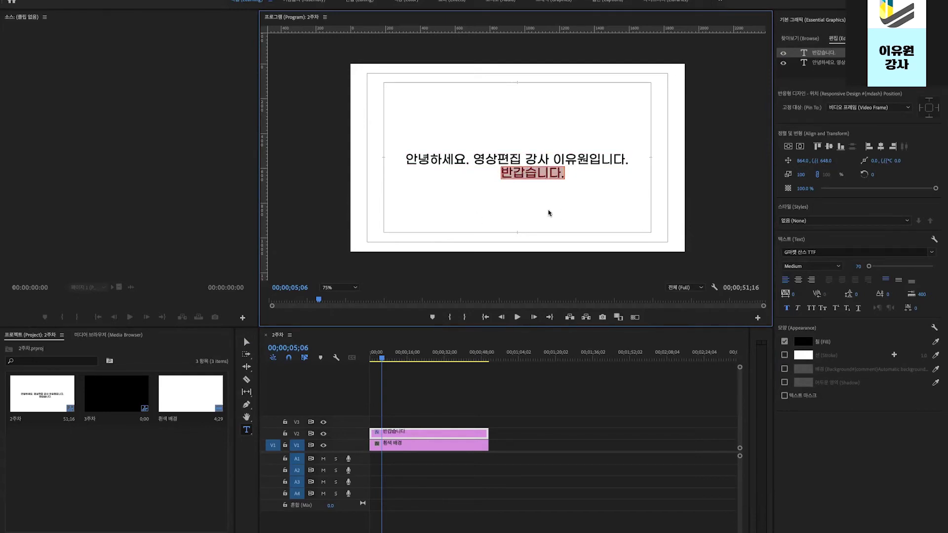
left_click(799, 280)
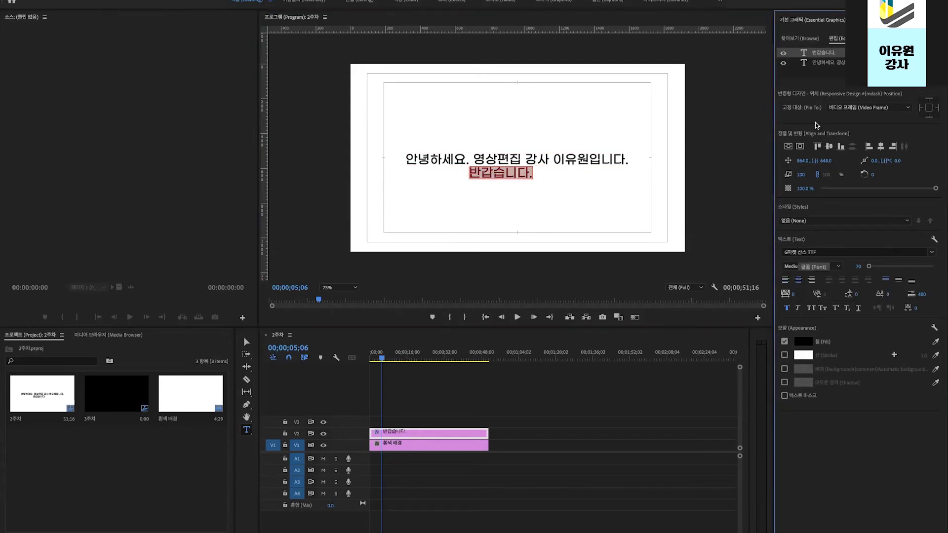
left_click(800, 147)
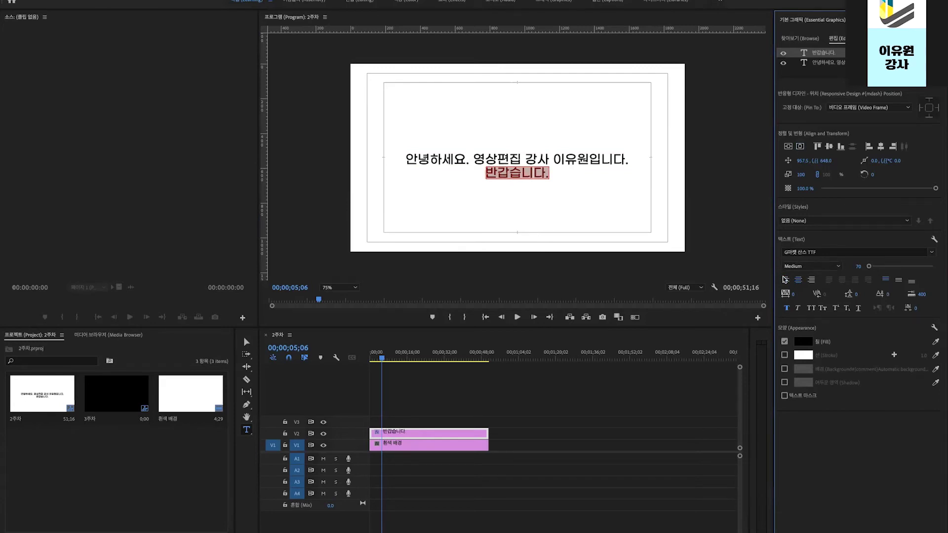
- Turn off Faux Bold for the "반갑습니다." text and set its font size to 50
left_click(786, 309)
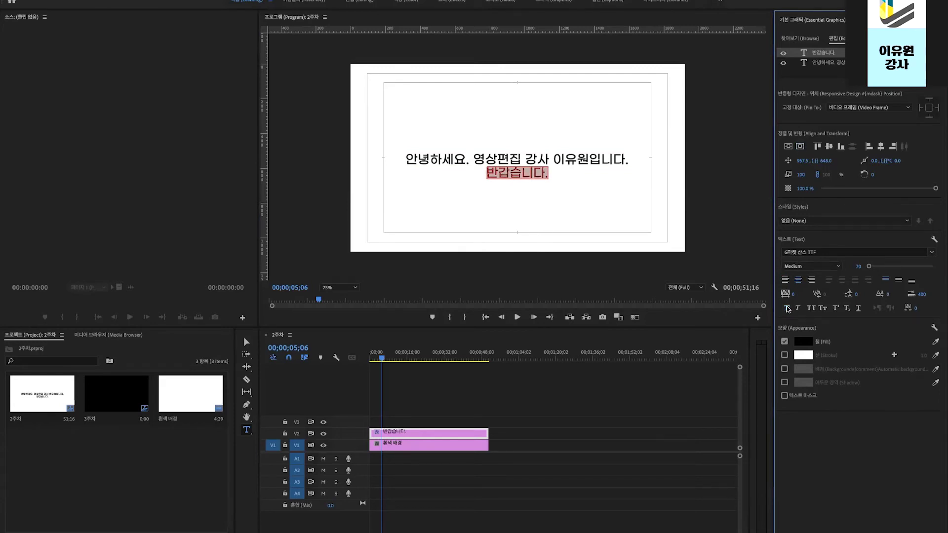
left_click(853, 266)
type("50")
key("Return")
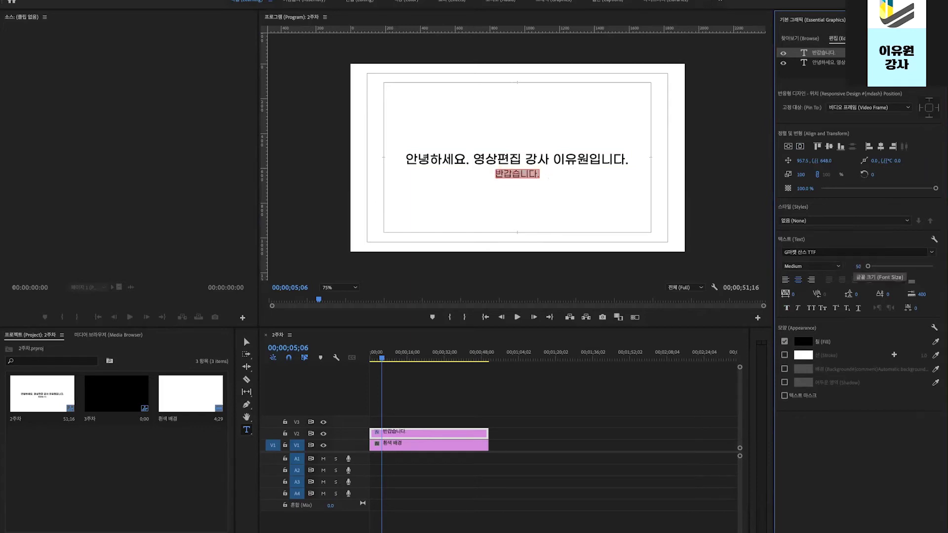
- Try shifting the "반갑습니다." text lower in the frame by changing its position to about 952.5, 714
left_click(495, 406)
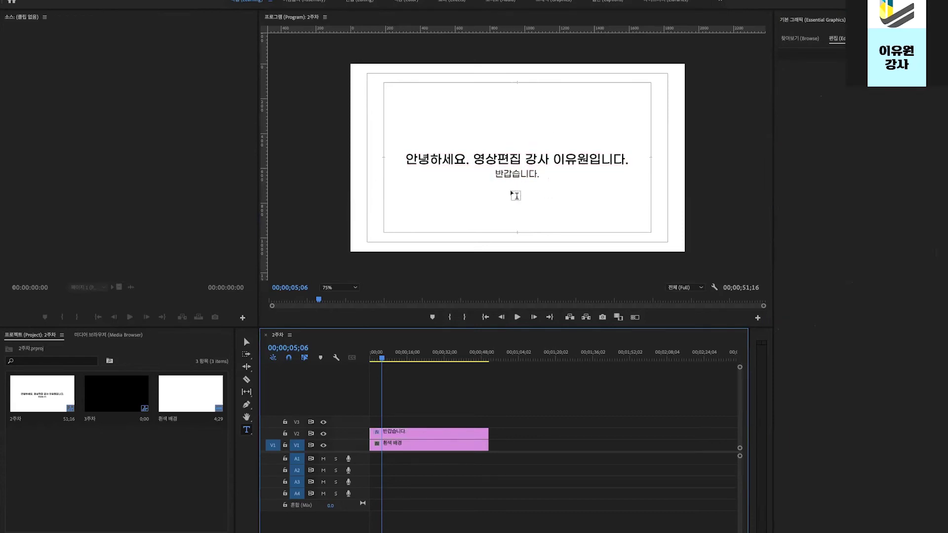
left_click(414, 436)
left_click(824, 54)
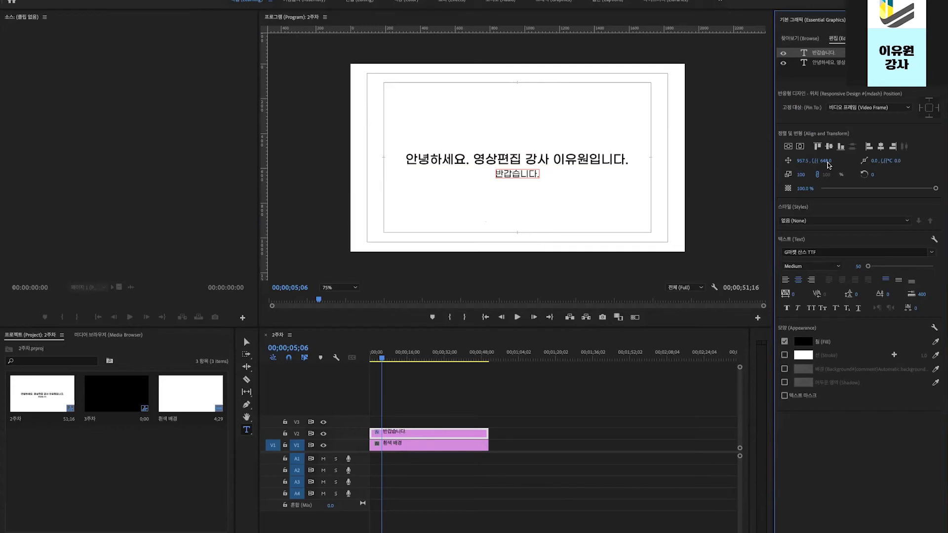
mouse_move(806, 161)
left_mouse_down()
mouse_move(873, 161)
mouse_move(770, 161)
mouse_move(903, 161)
mouse_move(731, 168)
mouse_move(929, 168)
mouse_move(731, 168)
mouse_move(834, 168)
mouse_move(791, 171)
left_mouse_up()
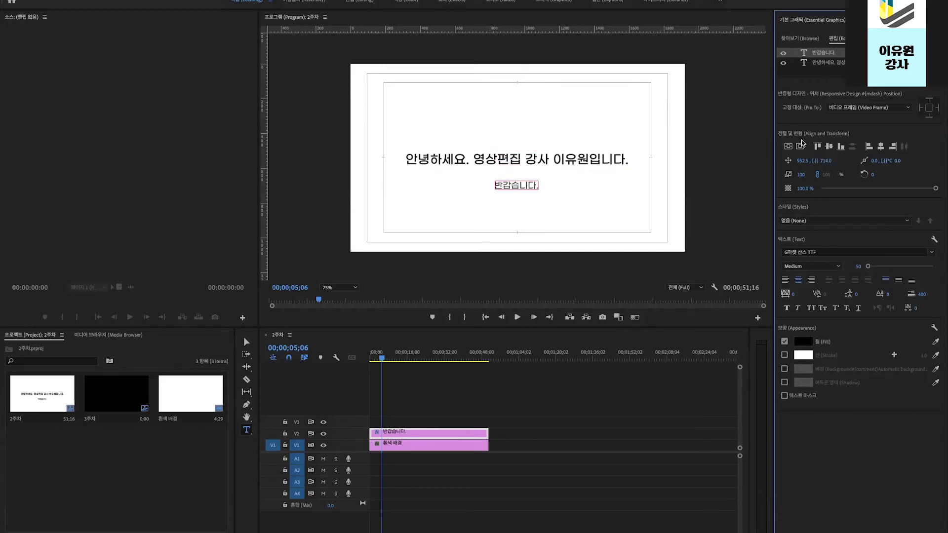
- Centre the "반갑습니다." text horizontally in the frame and set its vertical position to 650
left_click(801, 147)
mouse_move(833, 161)
left_mouse_down()
mouse_move(809, 161)
mouse_move(817, 161)
left_mouse_up()
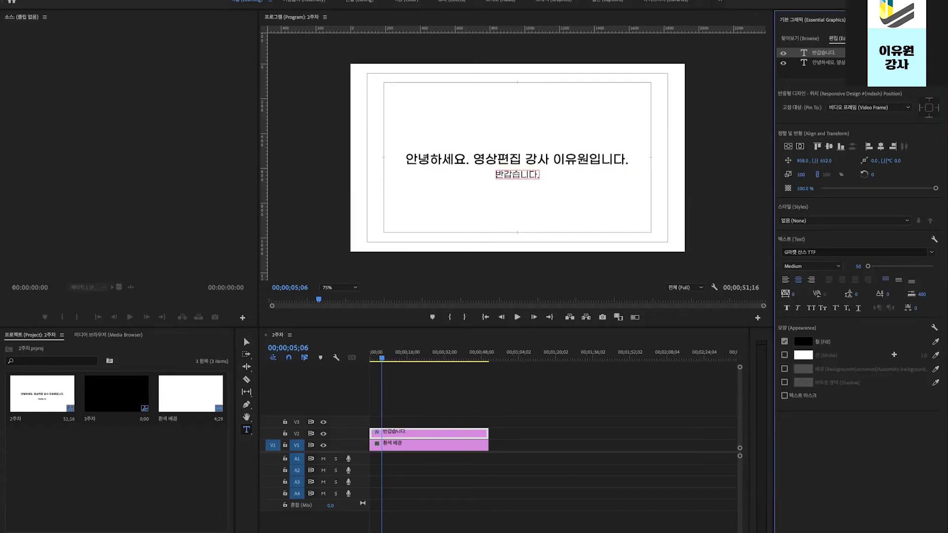
left_click(831, 160)
type("650")
key("Return")
left_click(837, 161)
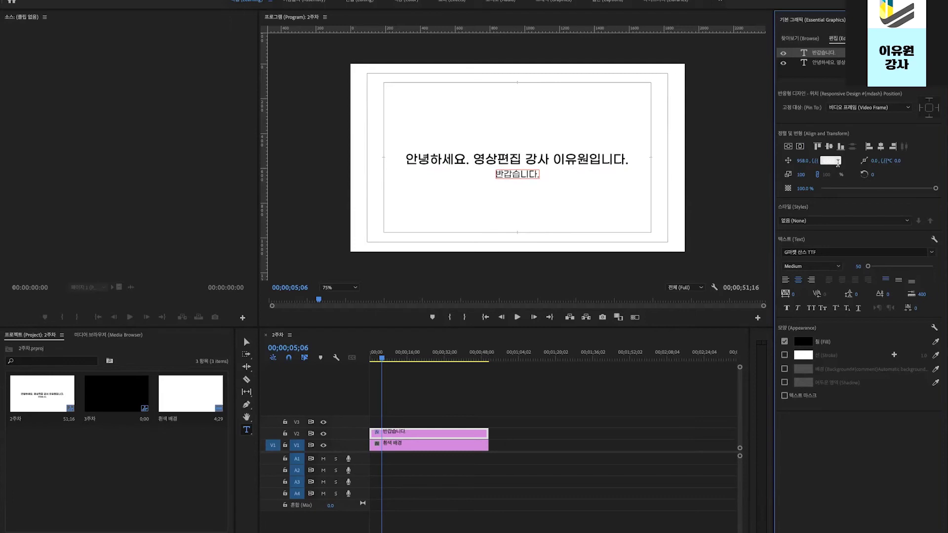
key("Return")
left_click(431, 413)
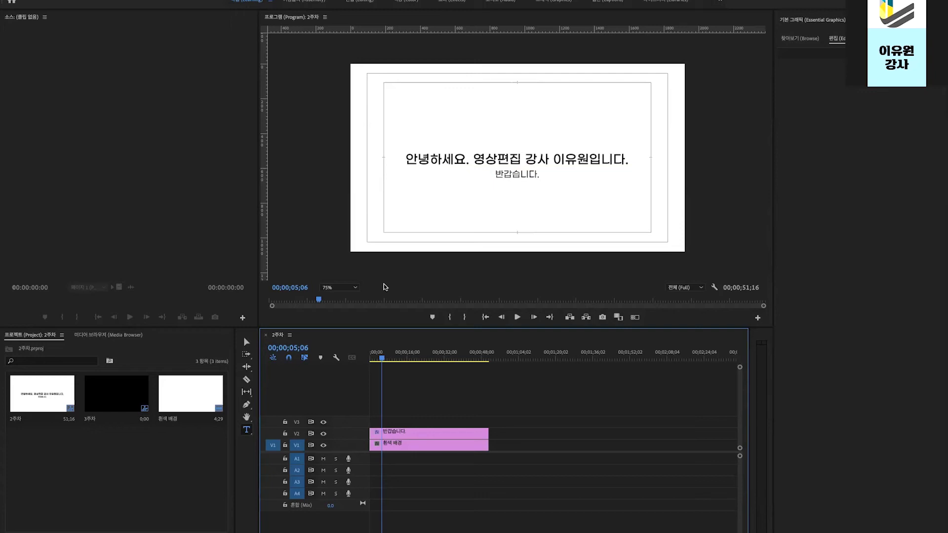
- Try red and cyan fill colours on the whole greeting text, ending on black (000000)
left_click(390, 437)
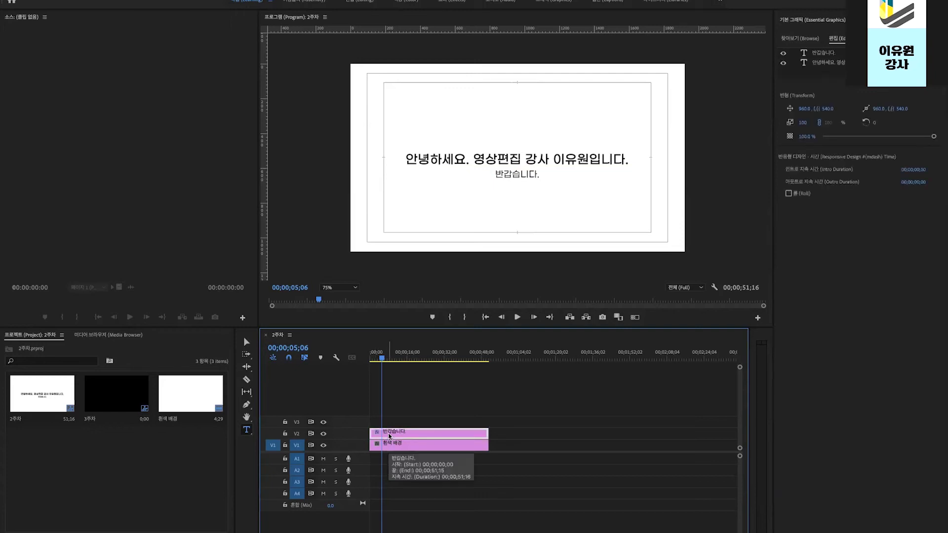
left_click(829, 64)
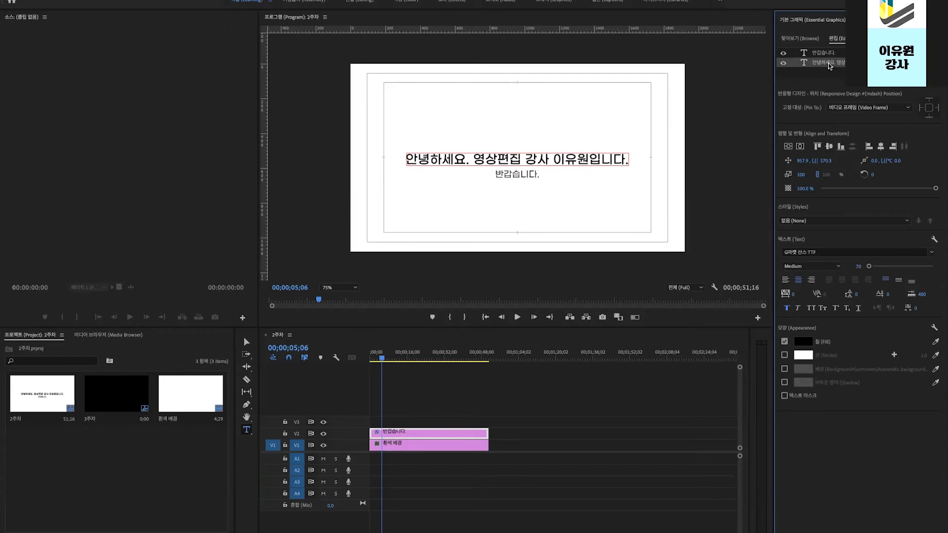
left_click(409, 158)
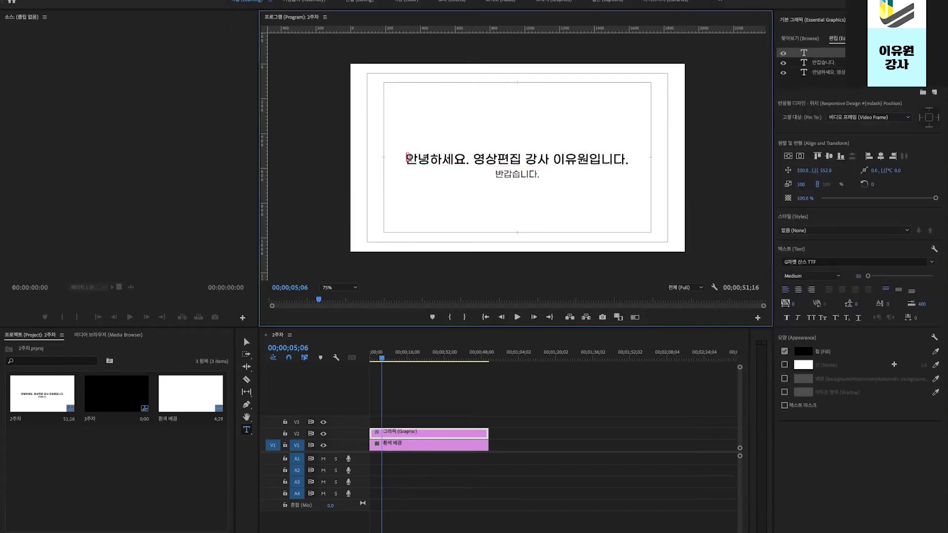
left_click(410, 158)
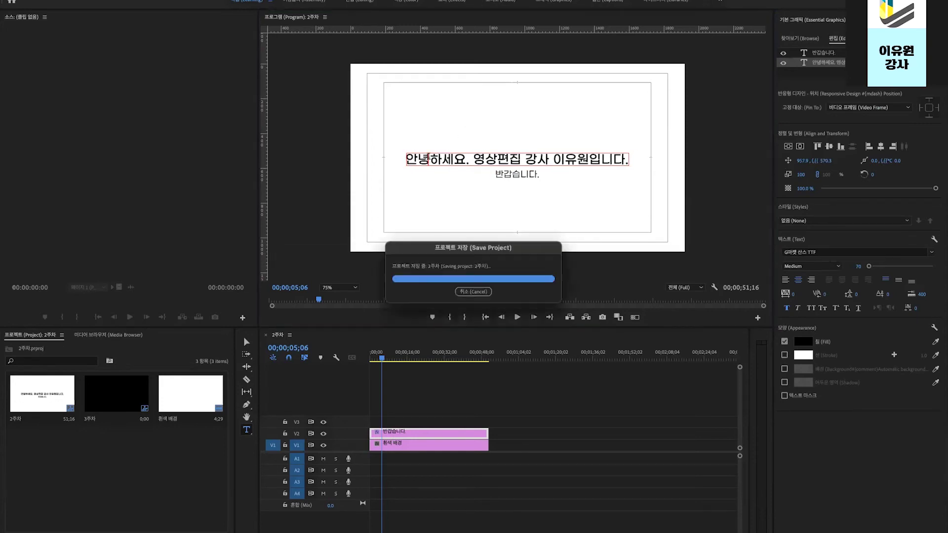
key("ctrl+a")
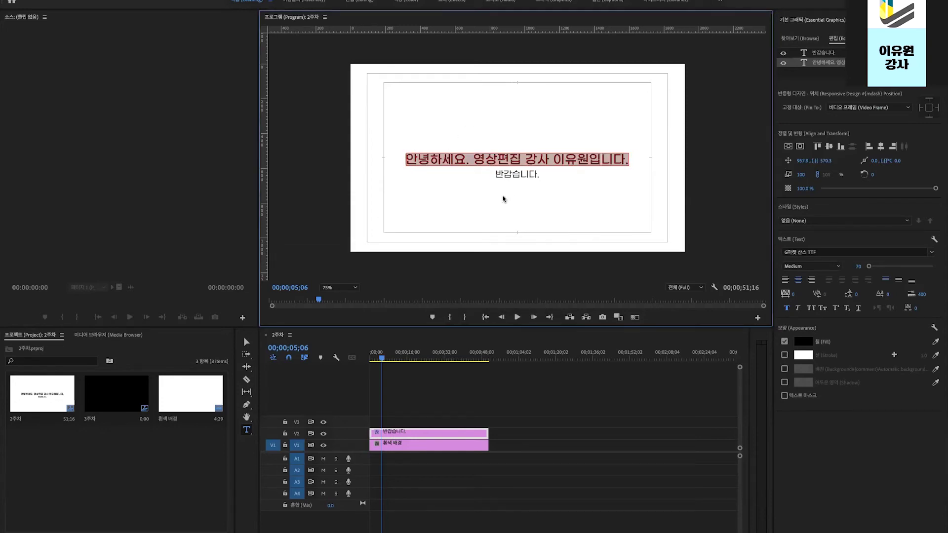
left_click(803, 342)
left_click_drag(485, 340, 507, 449)
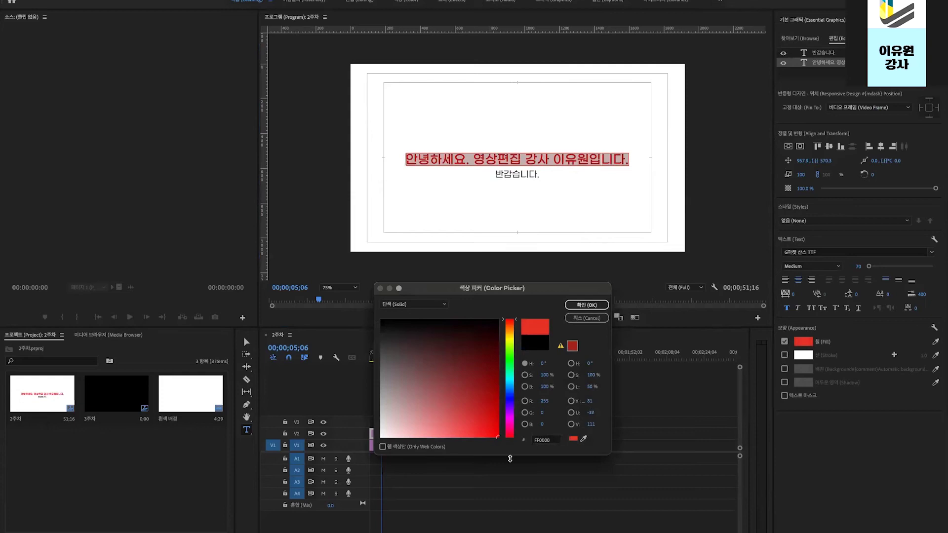
left_click_drag(507, 328, 515, 380)
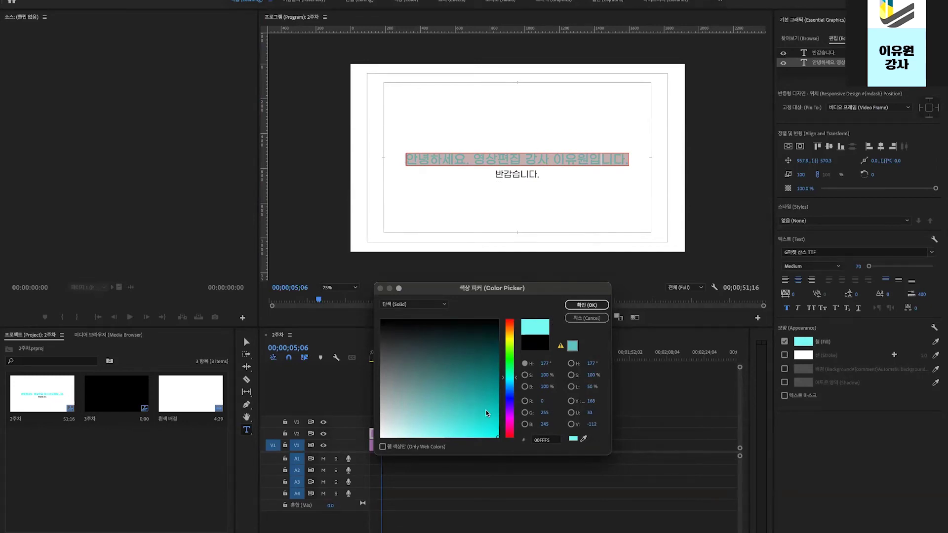
left_click_drag(507, 380, 513, 319)
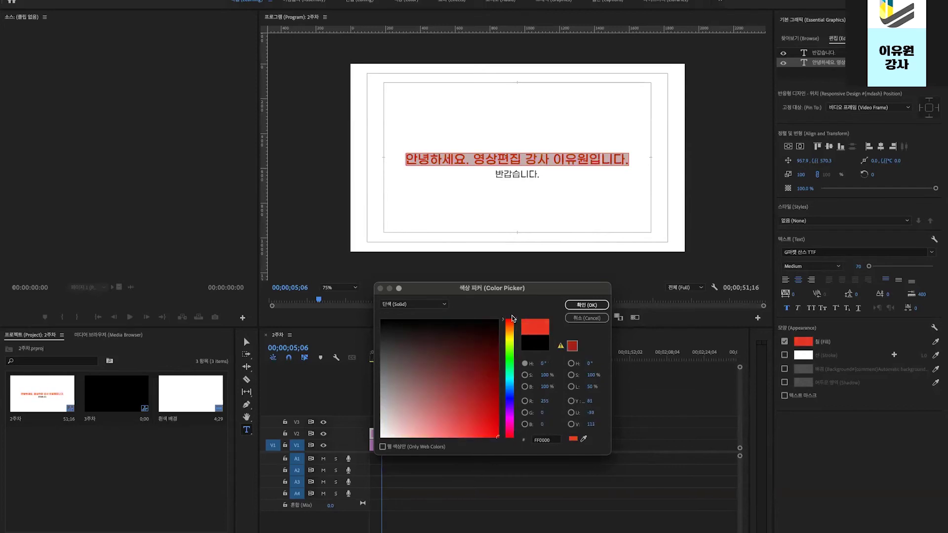
left_click_drag(472, 386, 379, 313)
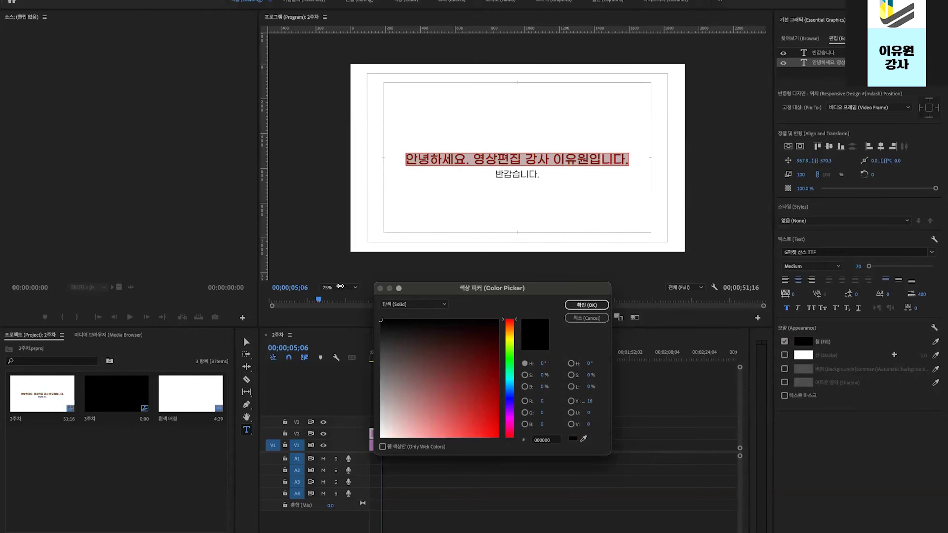
left_click(583, 305)
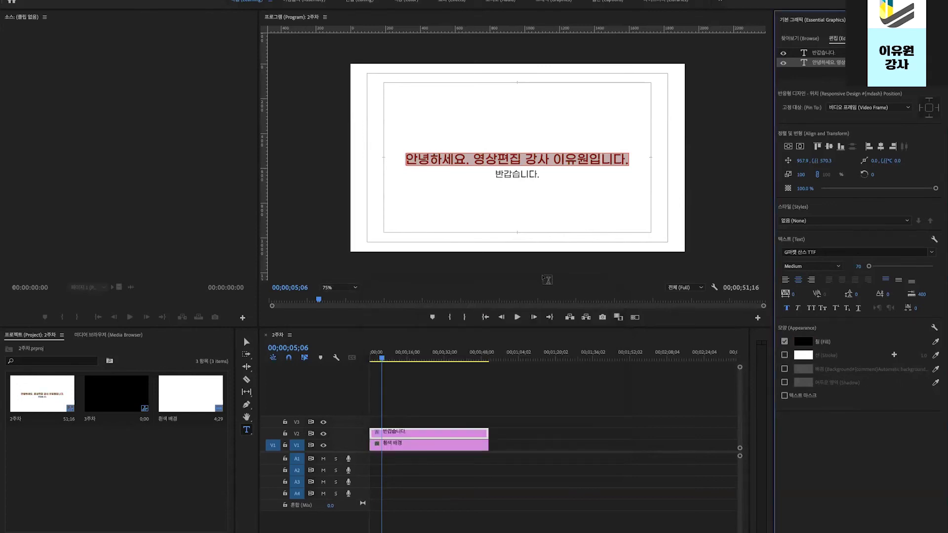
- Enable the stroke on the greeting text layer
left_click(816, 54)
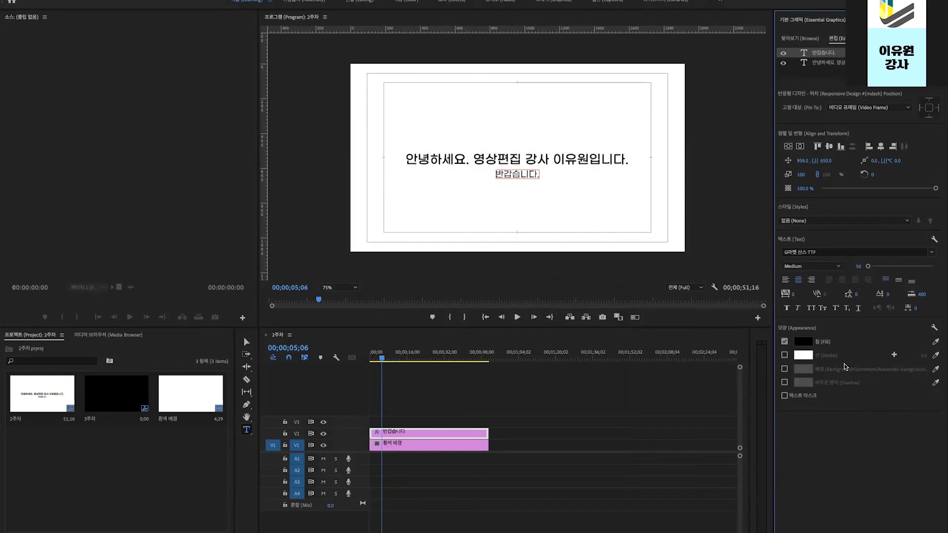
left_click(839, 62)
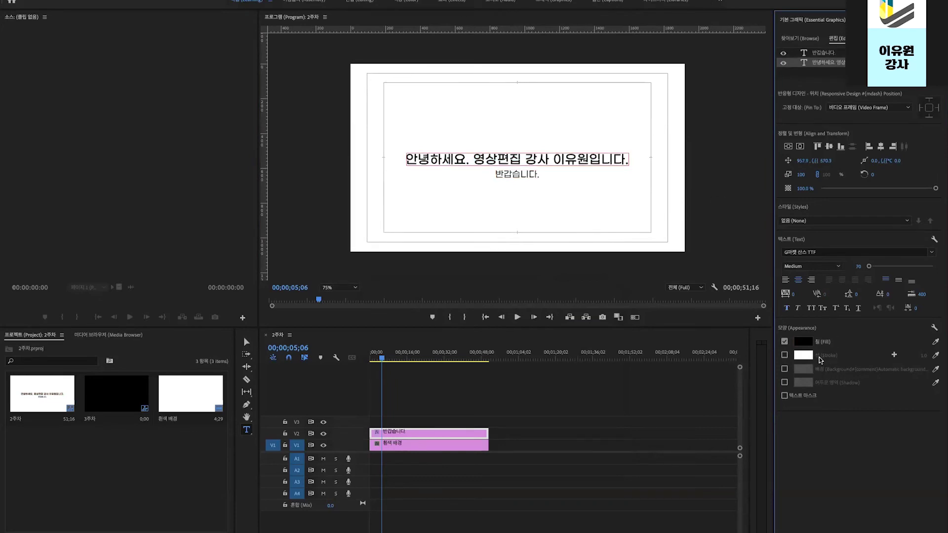
left_click(784, 356)
left_click(805, 357)
left_click_drag(392, 214, 412, 315)
left_click(490, 196)
- Set the stroke colour of the whole greeting text to red (FF0000)
left_click(552, 214)
key("super+a")
left_click(800, 357)
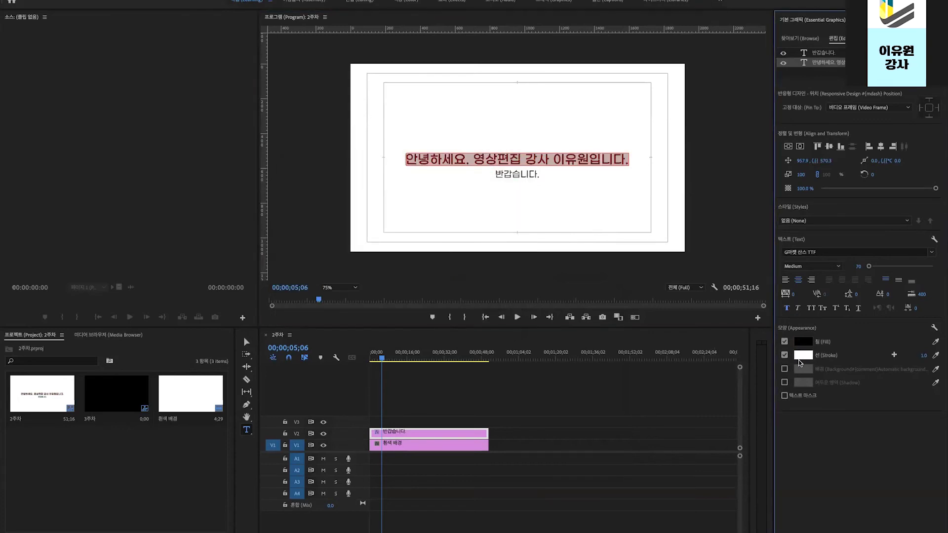
left_click(379, 279)
left_click_drag(379, 279, 403, 311)
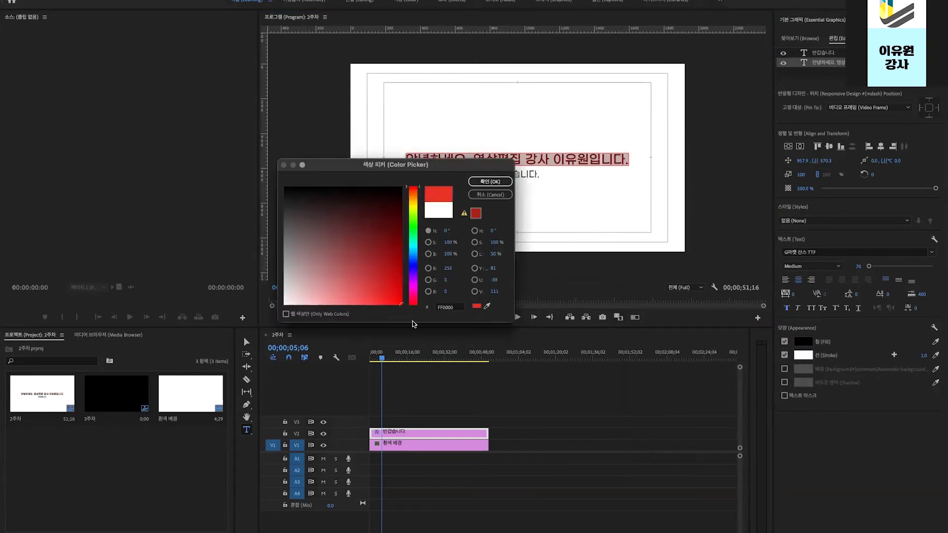
left_click_drag(414, 249, 417, 313)
left_click(490, 182)
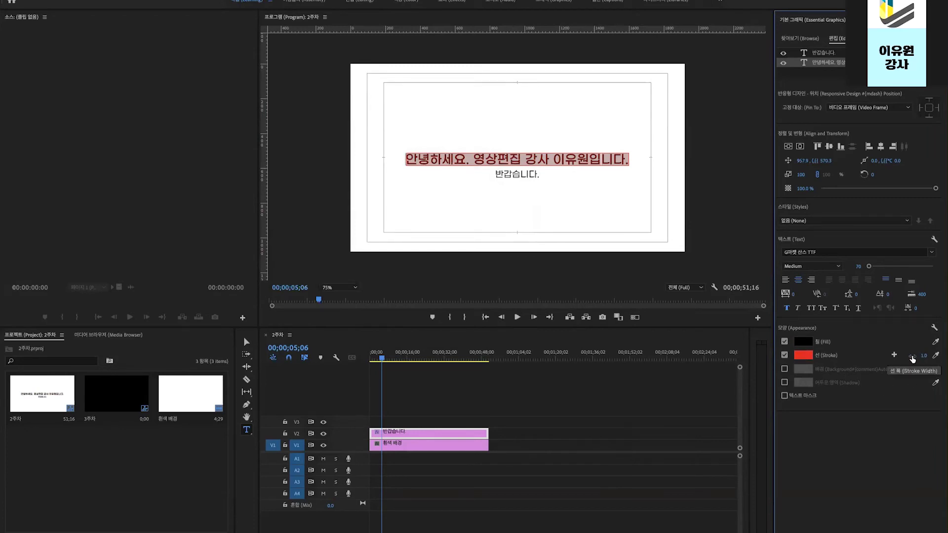
- Set the stroke width of the greeting text to 10
mouse_move(922, 357)
left_mouse_down()
mouse_move(946, 356)
mouse_move(925, 356)
left_mouse_up()
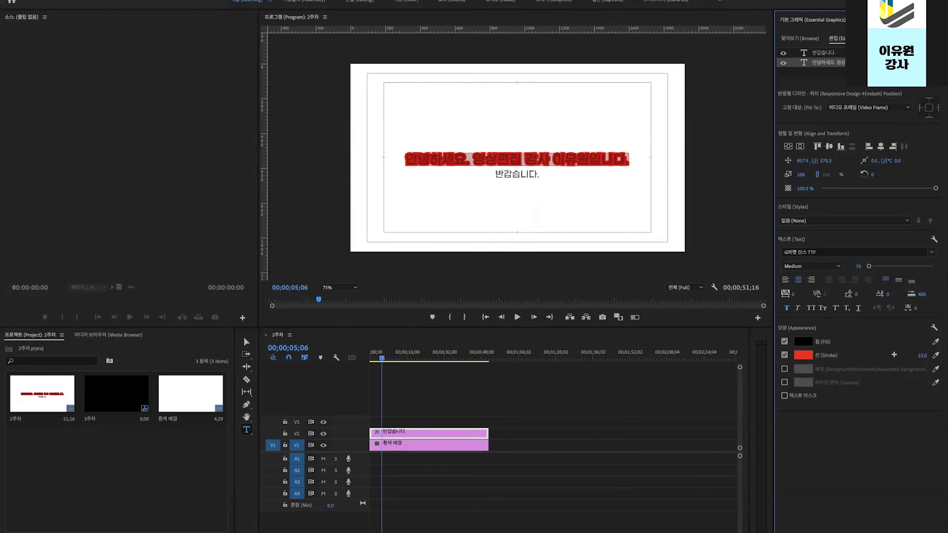
left_click(574, 418)
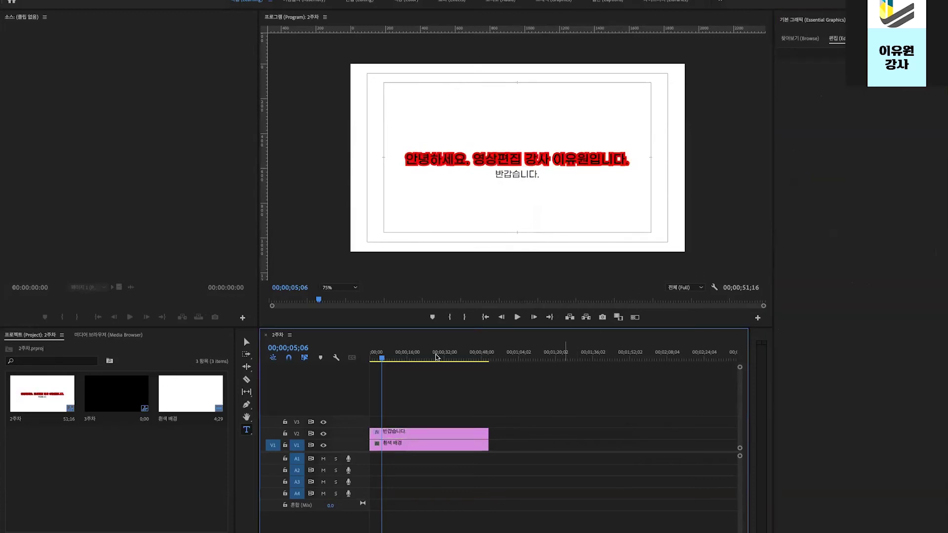
left_click(435, 434)
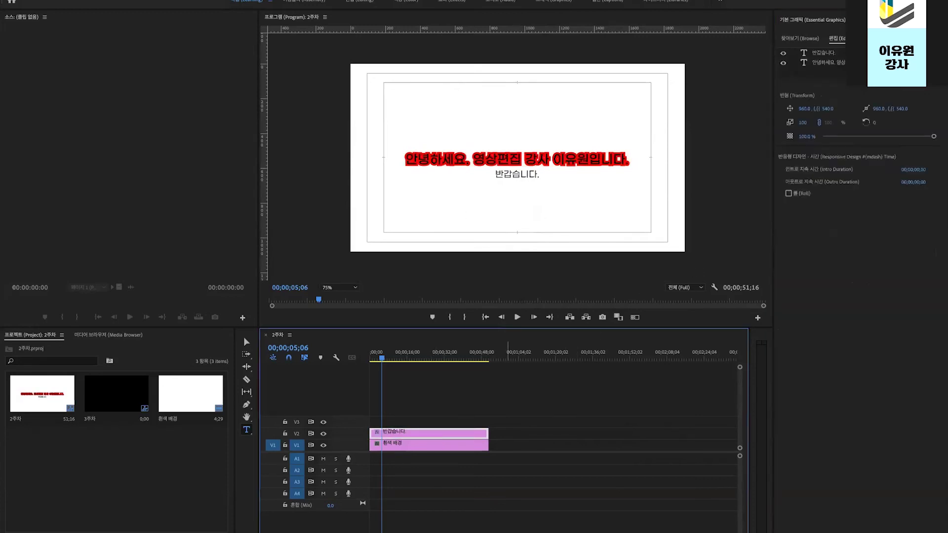
left_click(842, 63)
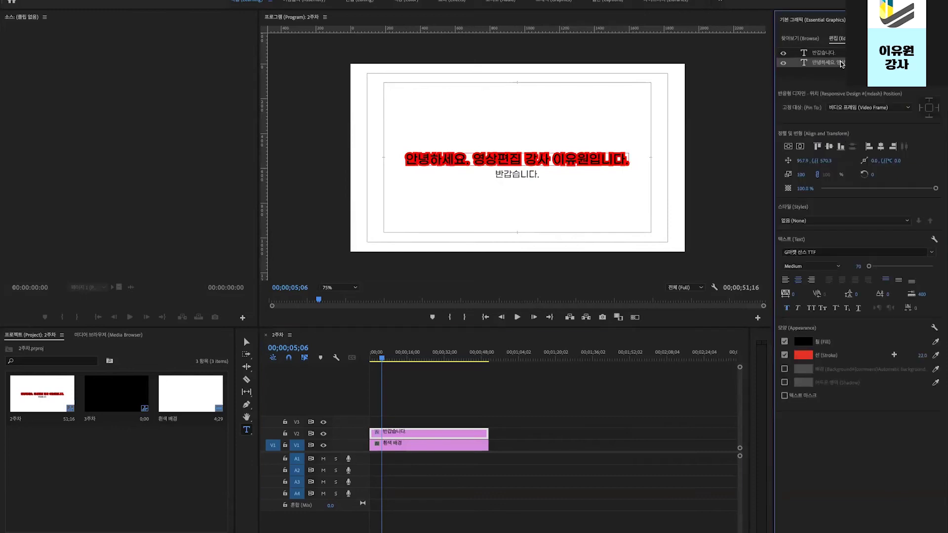
left_click(913, 353)
type("10")
key("Return")
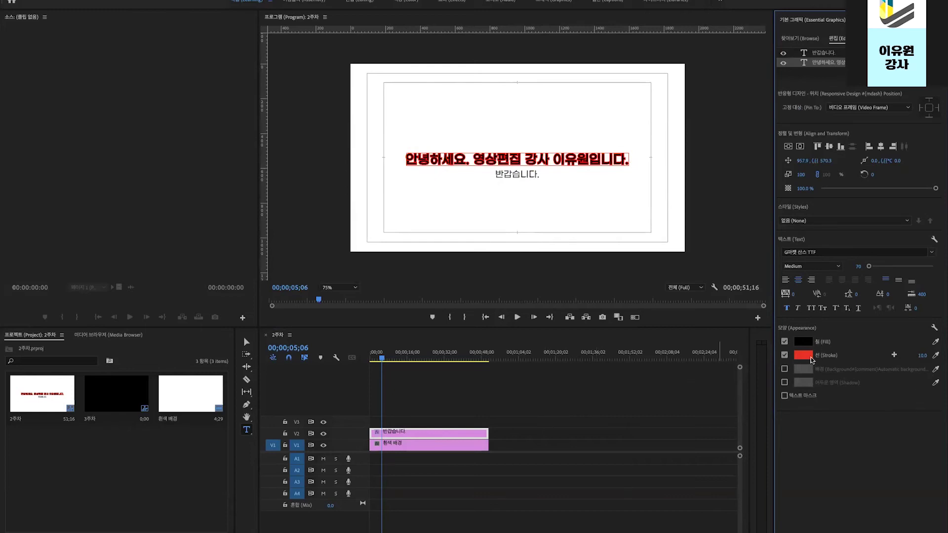
- Change the greeting text's fill colour to white, keeping the red stroke
left_click(800, 342)
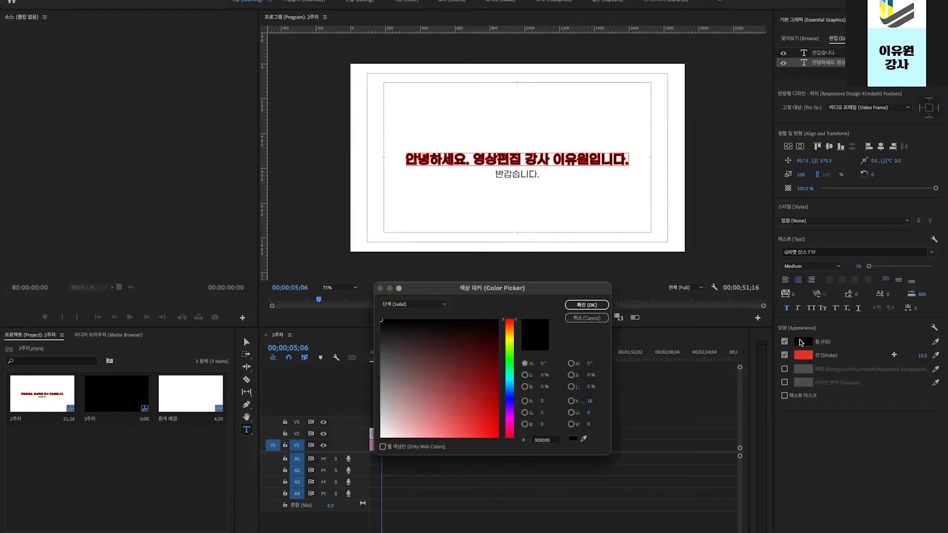
left_click(381, 436)
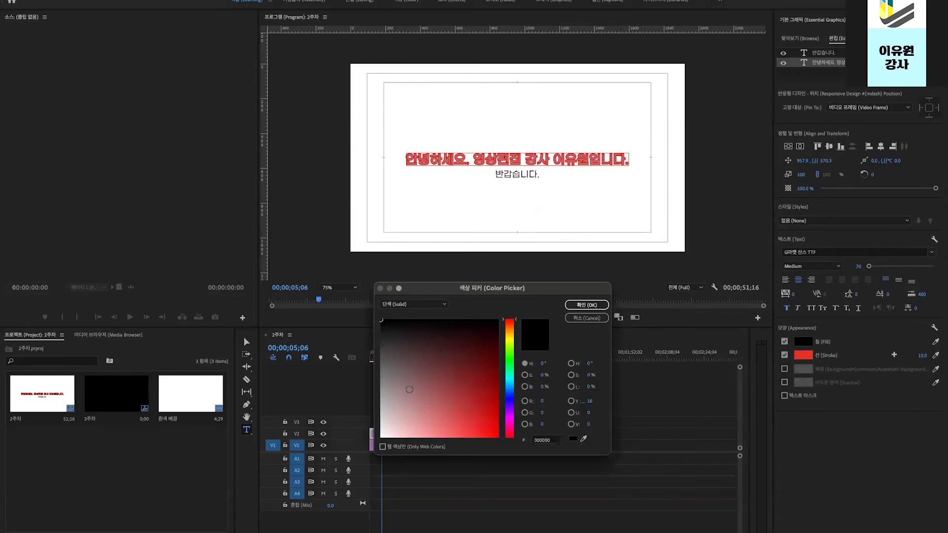
left_click(591, 304)
left_click(534, 397)
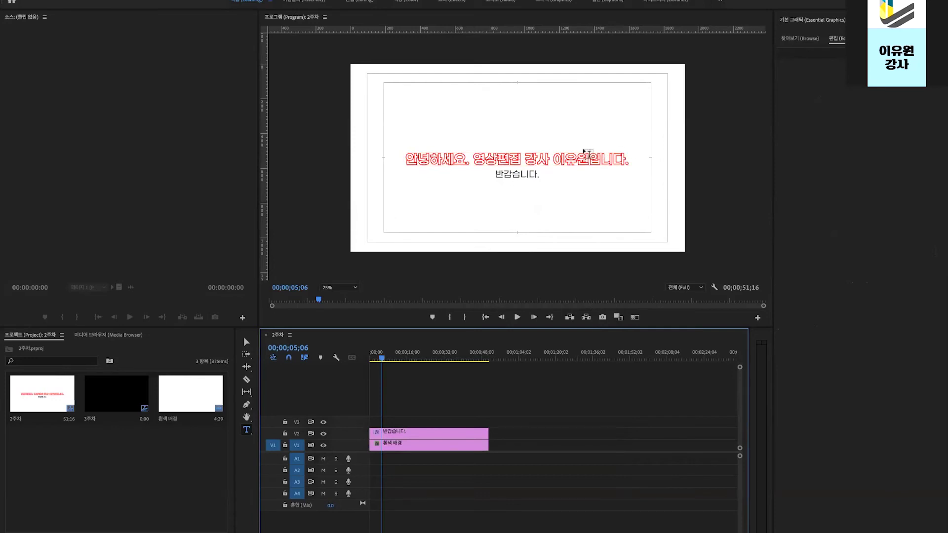
- Turn off the red stroke on the greeting text layer in the V2 graphic clip
left_click(450, 428)
left_click(450, 445)
left_click(457, 430)
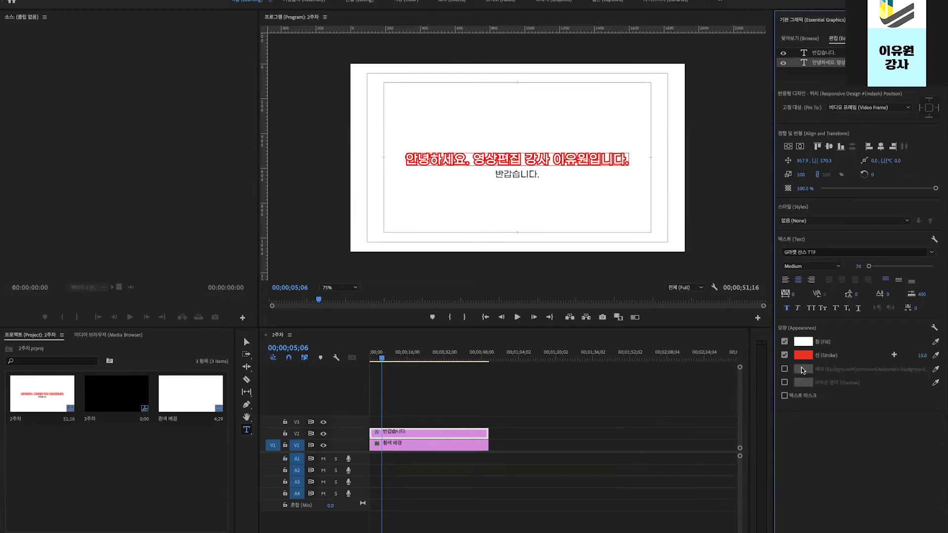
left_click(801, 355)
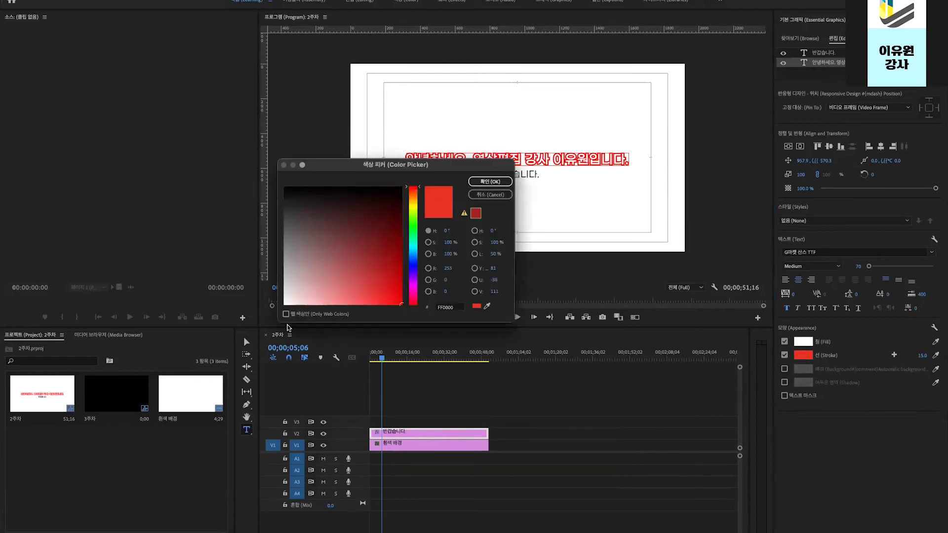
left_click(497, 196)
left_click(785, 355)
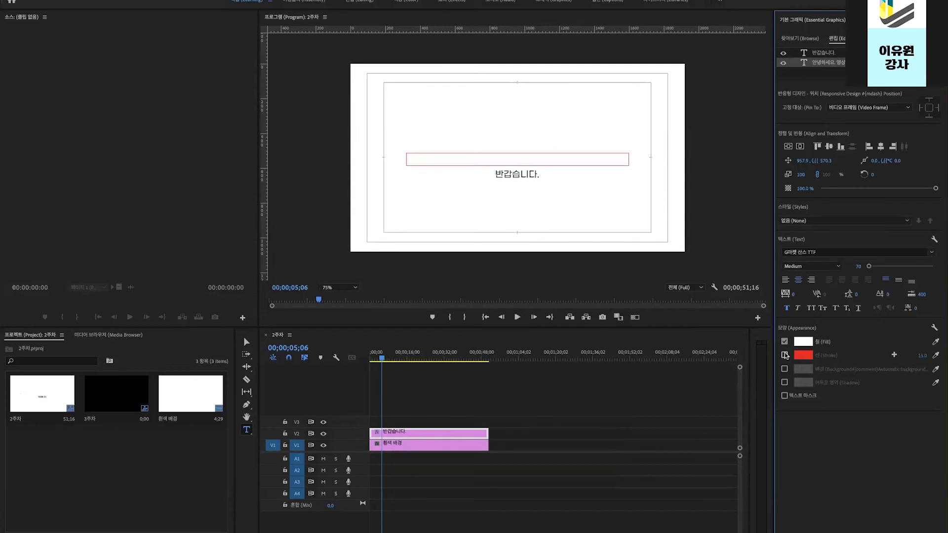
- Confirm a white fill for the greeting text and enable its background
left_click(803, 341)
left_click(409, 395)
left_click_drag(408, 395, 368, 508)
left_click(585, 305)
left_click(785, 369)
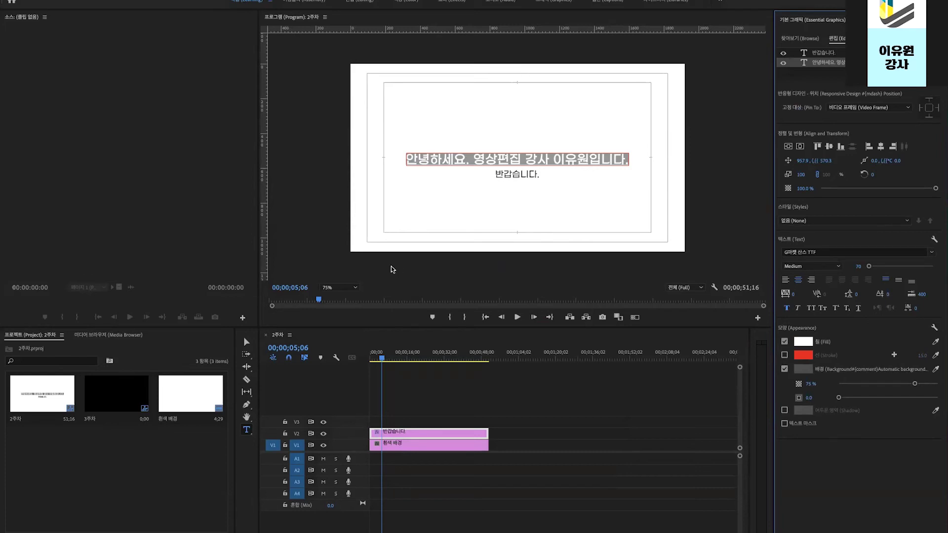
- Draw a long, thin rectangle just below the "반갑습니다." text, about as wide as the greeting, with the Rectangle Tool
left_click(248, 405)
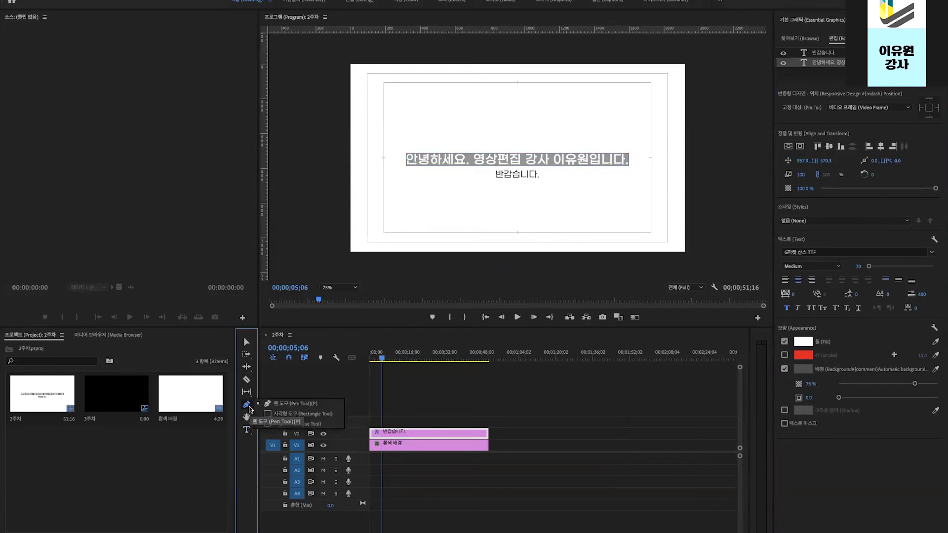
left_click(273, 413)
left_click_drag(400, 180, 629, 193)
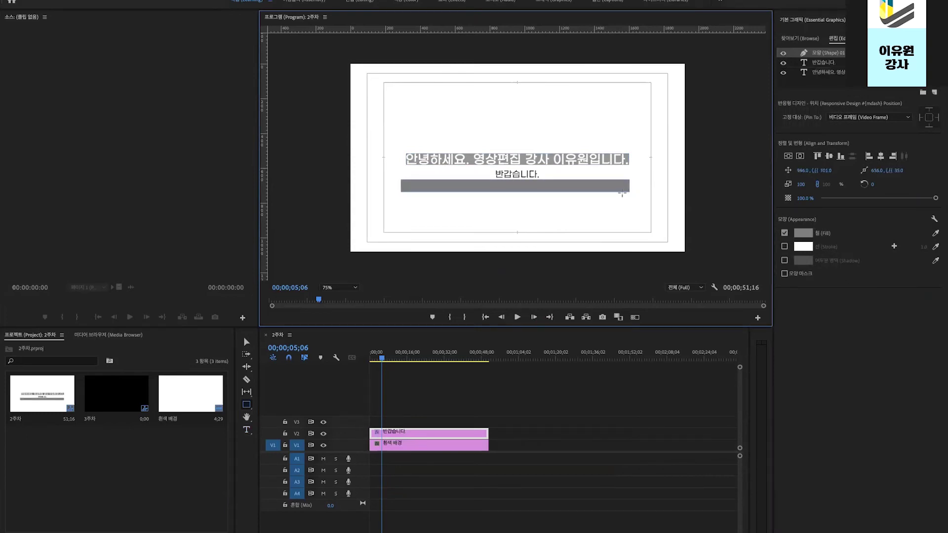
- Undo the rectangle and give the greeting text a black background at 100% opacity
key("ctrl+z")
left_click(828, 63)
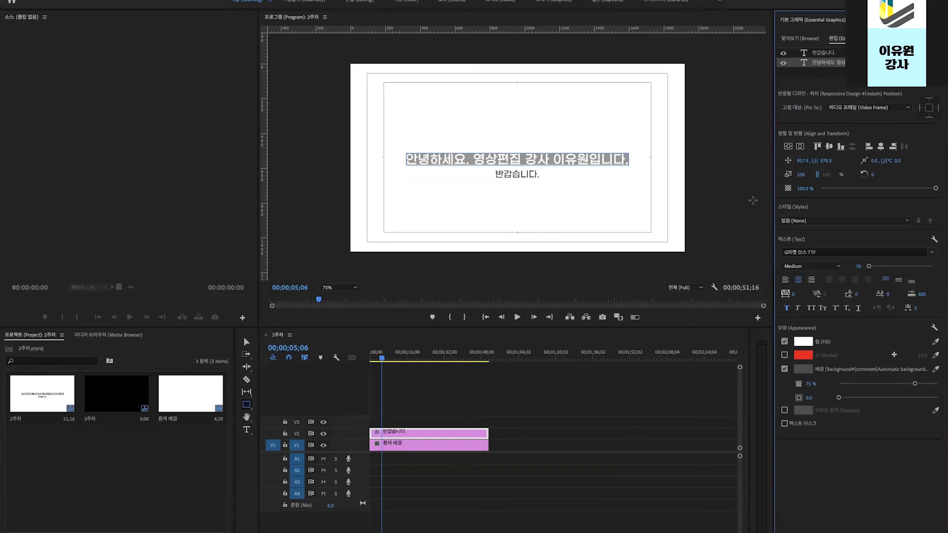
left_click(800, 371)
left_click_drag(303, 225, 277, 183)
left_click(489, 182)
left_click_drag(916, 386, 942, 383)
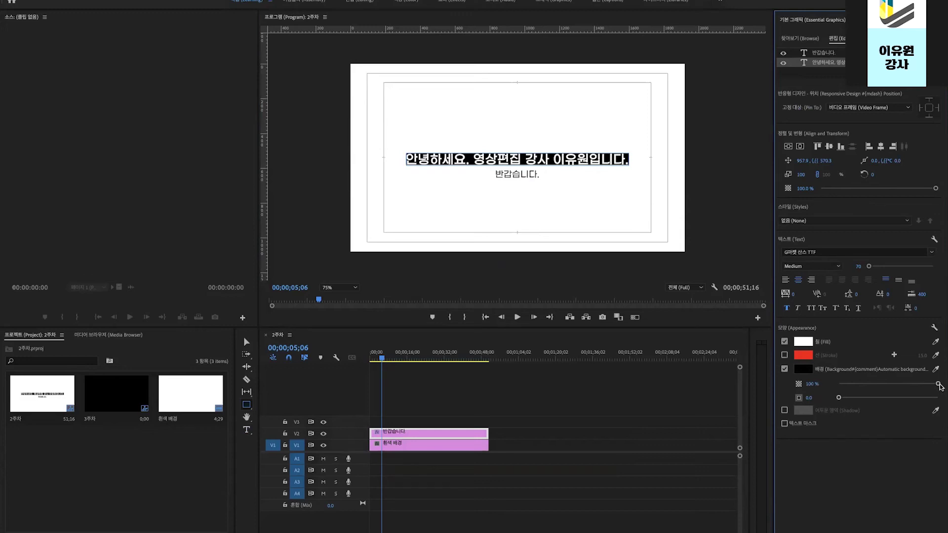
mouse_move(938, 387)
left_mouse_down()
mouse_move(836, 394)
mouse_move(941, 384)
left_mouse_up()
mouse_move(841, 397)
left_mouse_down()
mouse_move(944, 394)
mouse_move(834, 398)
left_mouse_up()
- Turn off the greeting text's background and enable a black (000000) shadow on it
left_click(784, 369)
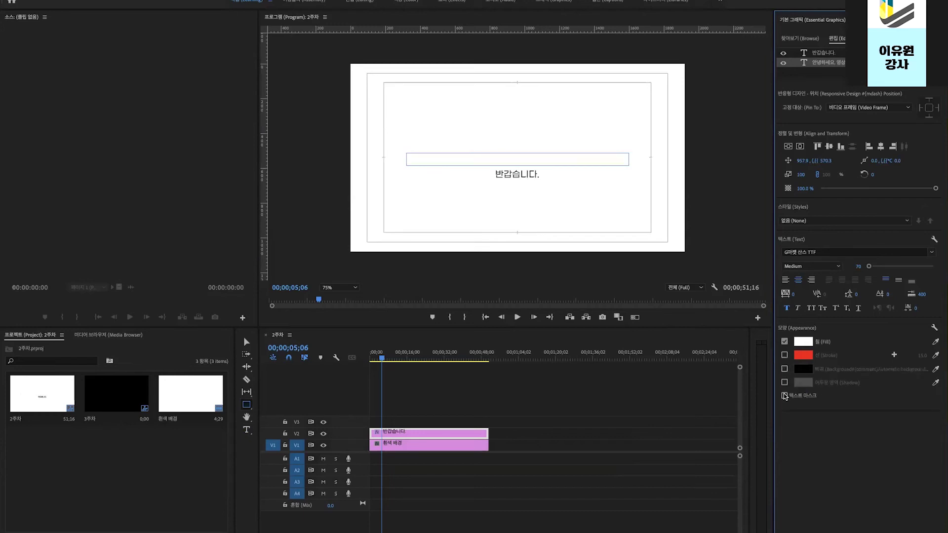
left_click(784, 383)
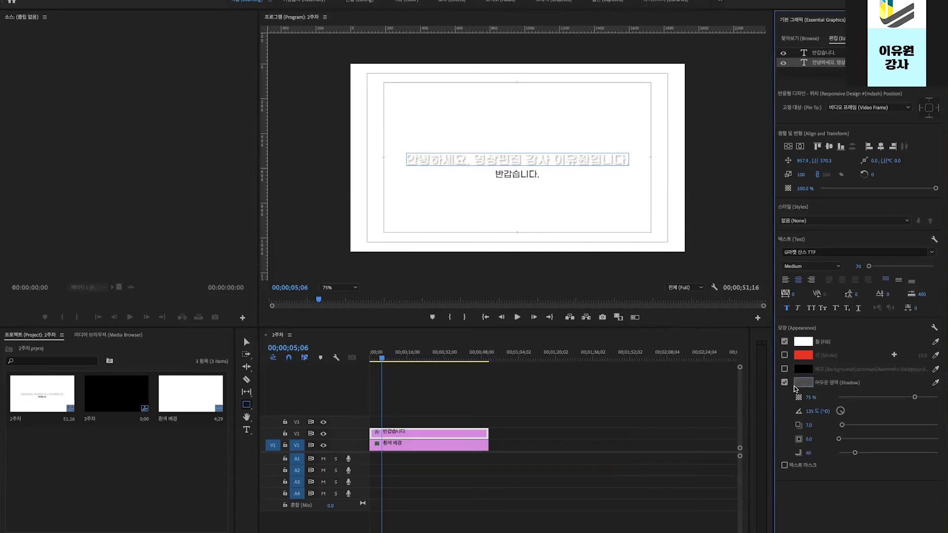
left_click(799, 382)
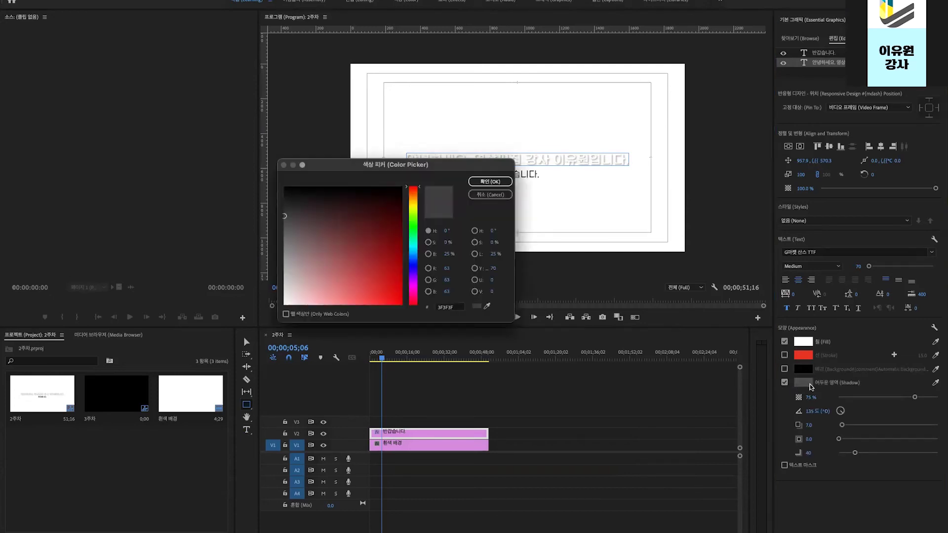
left_click_drag(327, 209, 279, 185)
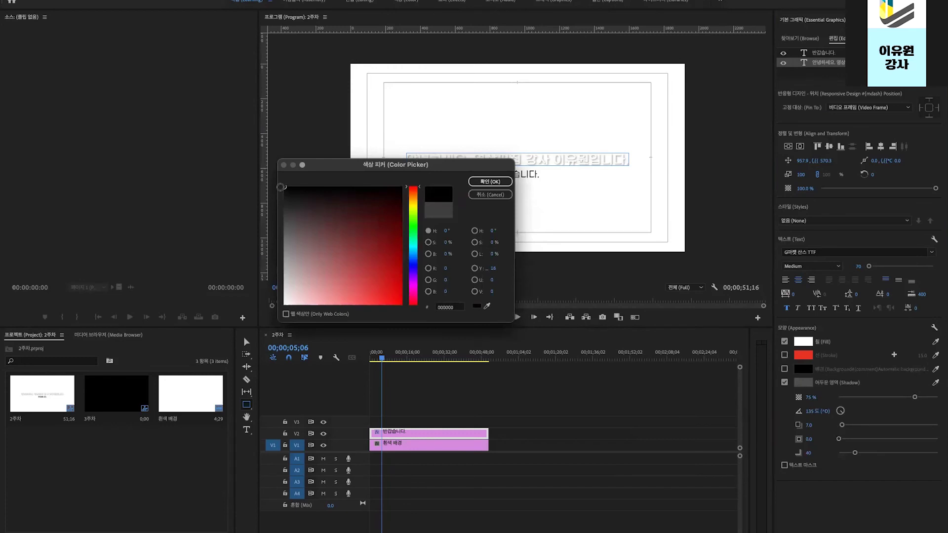
left_click(490, 181)
- Set the greeting text's shadow to 100% opacity, distance 26.2, size 10.3 and blur 30
left_click_drag(916, 401, 943, 395)
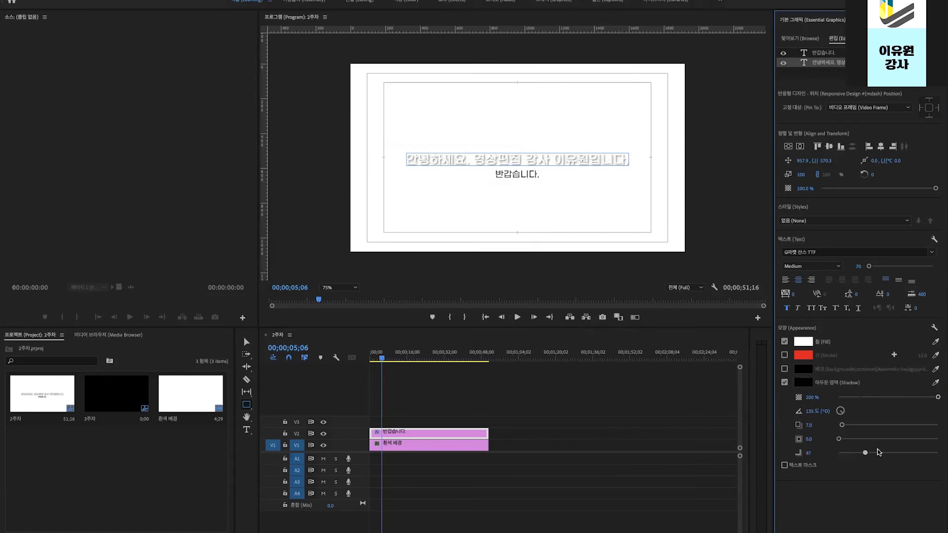
left_click_drag(855, 453, 822, 454)
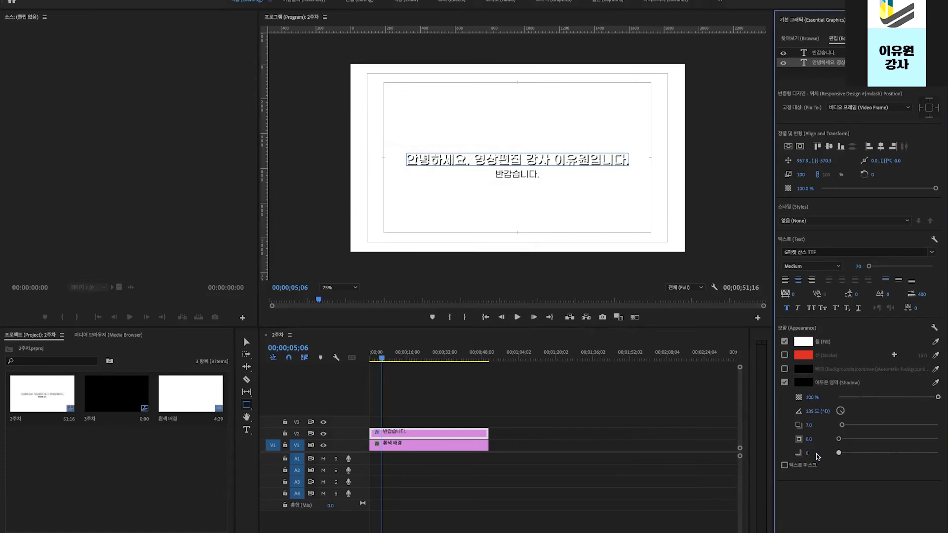
mouse_move(857, 452)
left_mouse_down()
mouse_move(916, 453)
mouse_move(851, 453)
mouse_move(879, 436)
mouse_move(848, 440)
mouse_move(902, 438)
mouse_move(849, 438)
left_mouse_up()
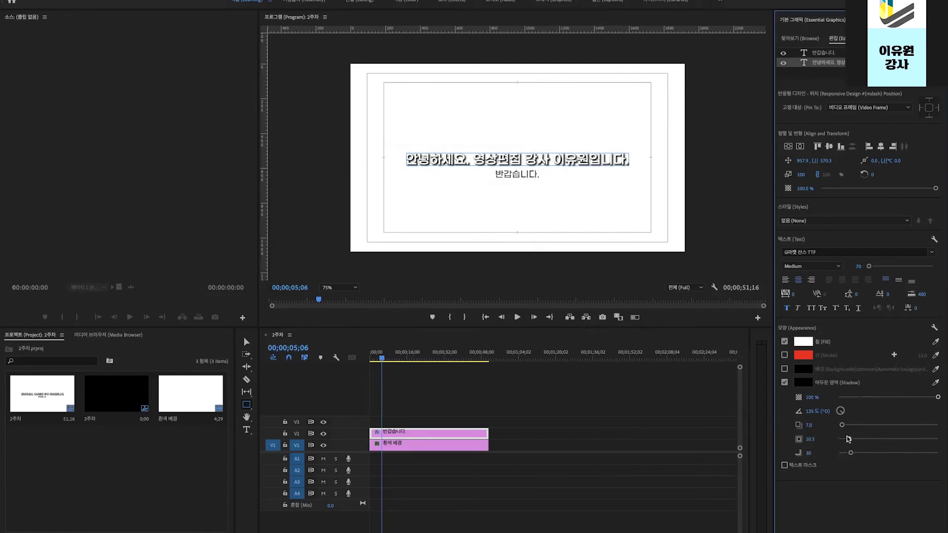
mouse_move(860, 425)
left_mouse_down()
mouse_move(941, 426)
mouse_move(834, 428)
mouse_move(853, 426)
mouse_move(828, 407)
mouse_move(850, 399)
mouse_move(868, 437)
left_mouse_up()
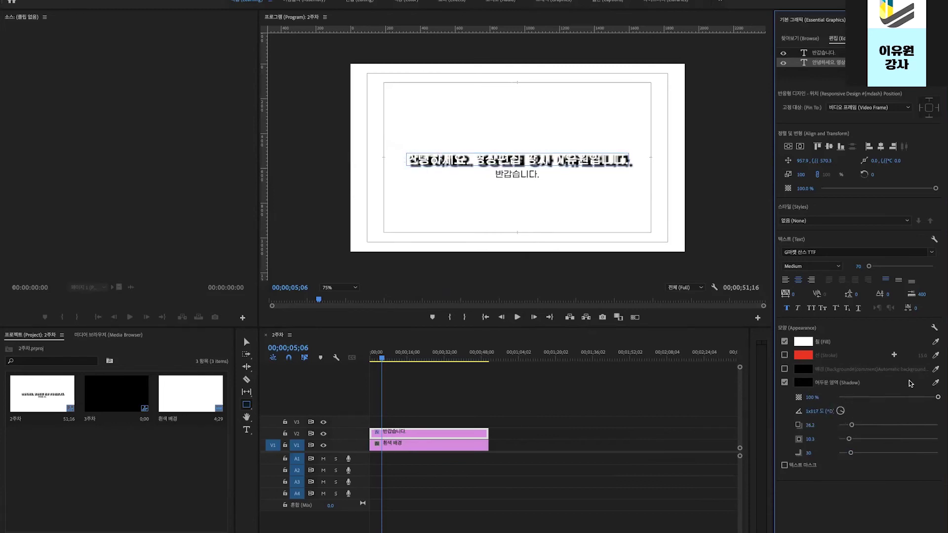
- Undo the recent shadow adjustments on the greeting text and set the shadow opacity to 100%
left_click(784, 383)
left_click(840, 411)
left_click_drag(841, 411, 861, 399)
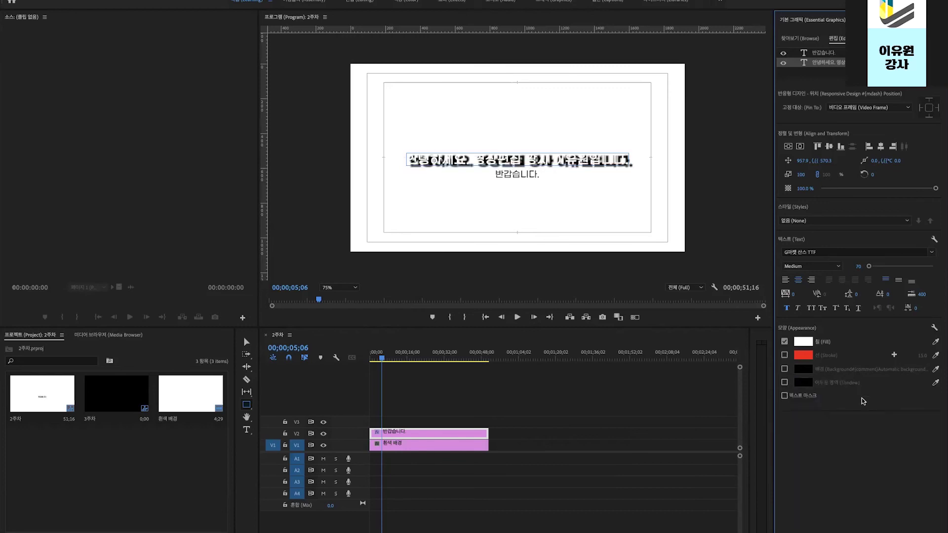
key("ctrl+z")
key("ctrl+z")
key("ctrl+z")
key("ctrl+z")
key("ctrl+z")
key("ctrl+z")
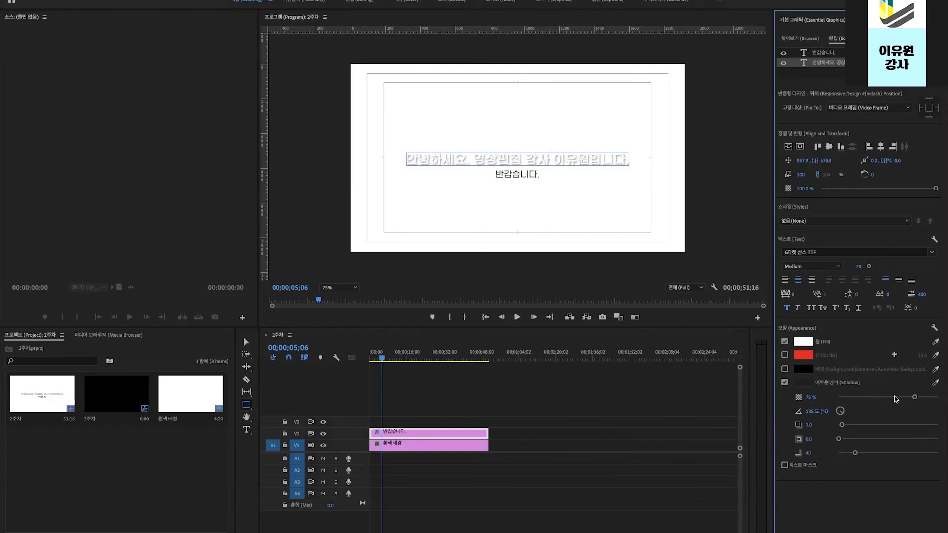
left_click_drag(915, 397, 945, 398)
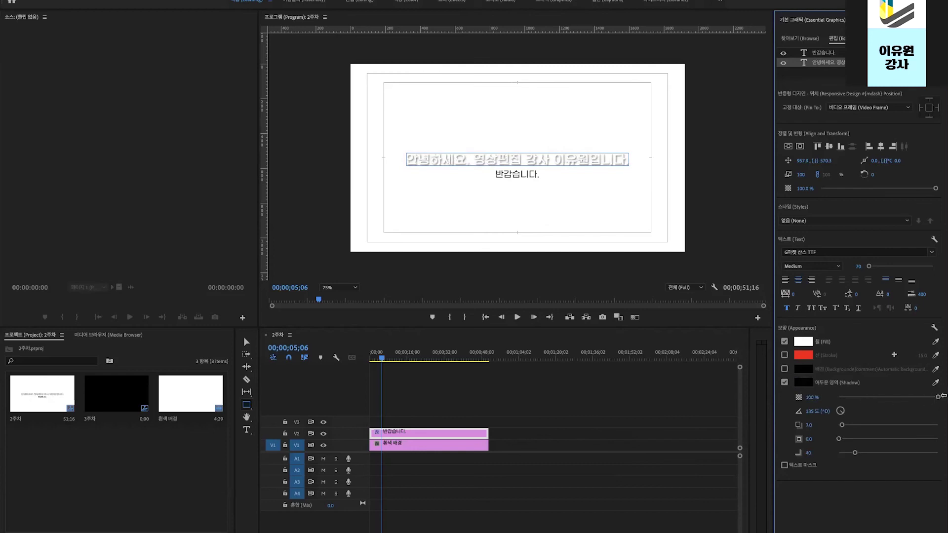
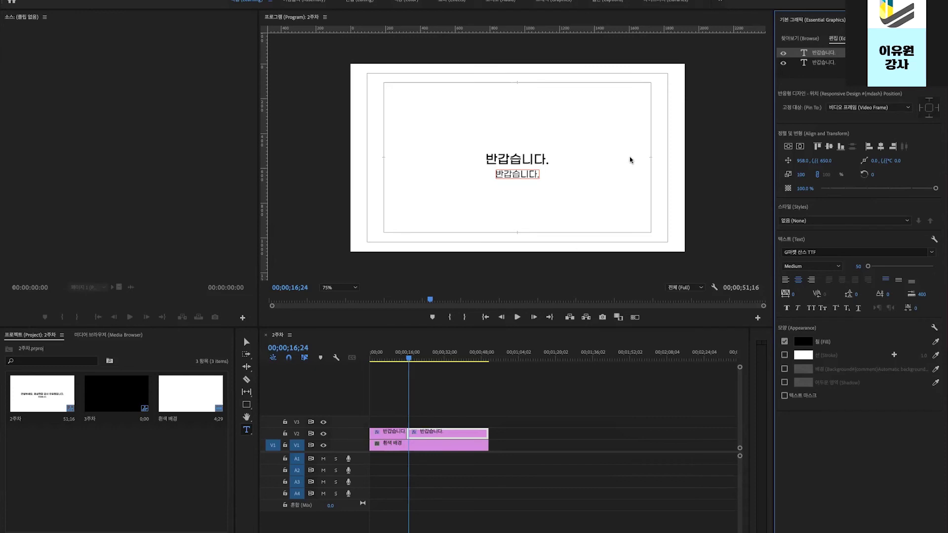
- Draw a short horizontal line with the Pen tool above the greeting in the first V2 graphic clip, starting at about 658, 264
left_click(393, 359)
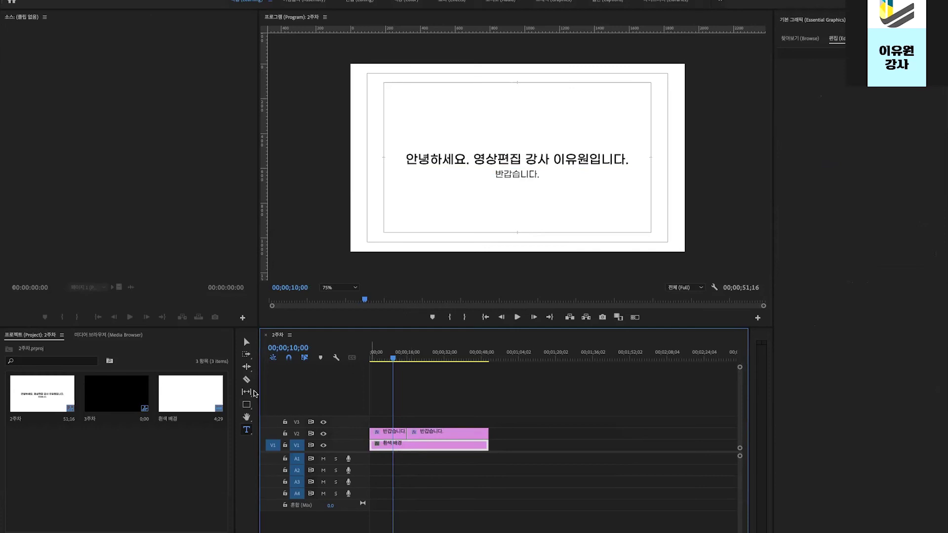
left_click_drag(246, 405, 266, 408)
left_click(265, 404)
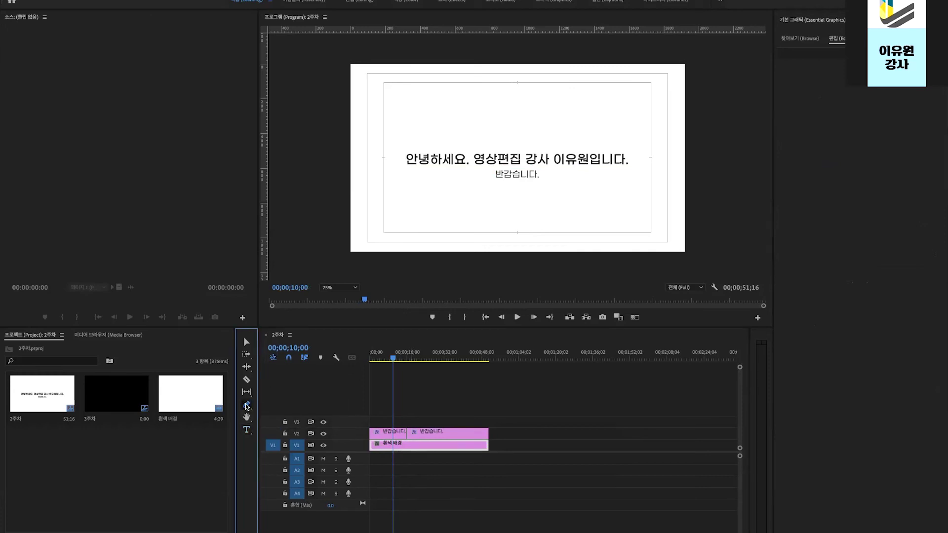
key("v")
left_click(401, 435)
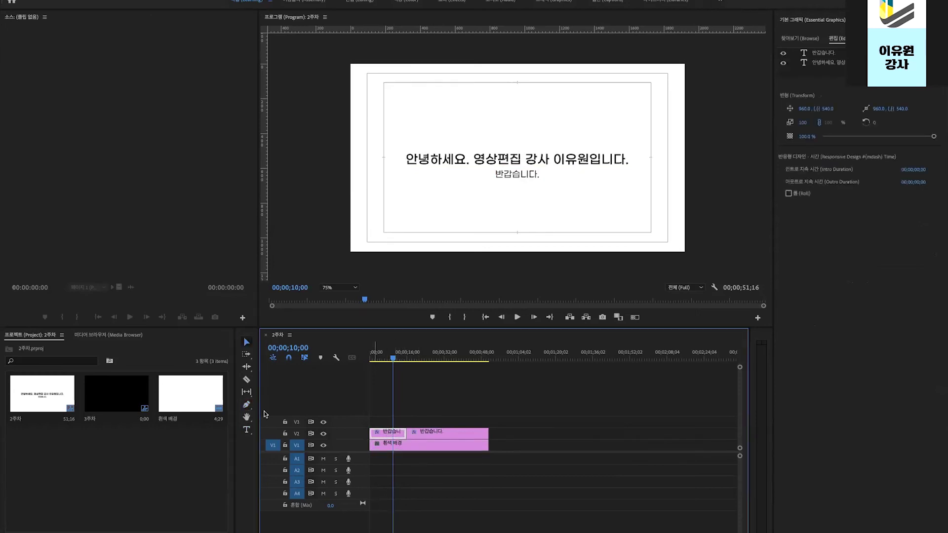
left_click(247, 406)
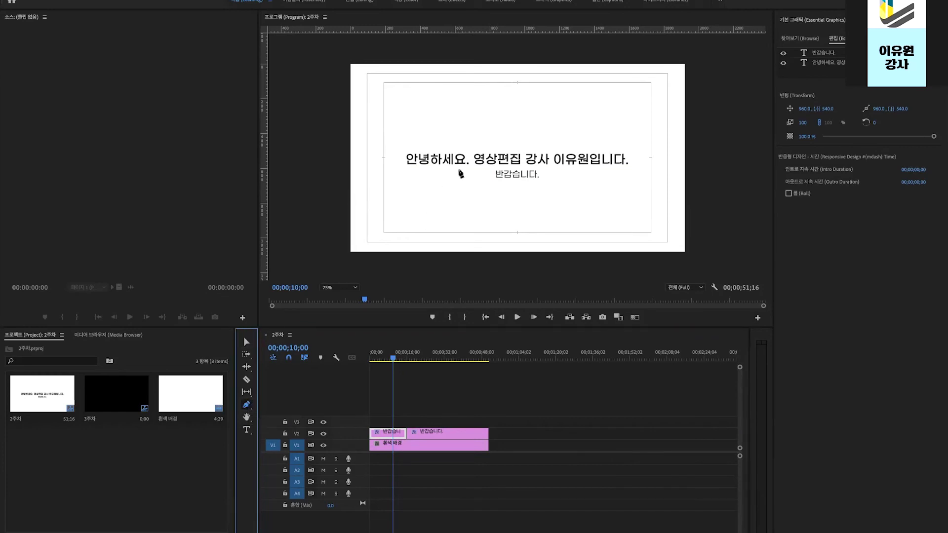
left_click(464, 110)
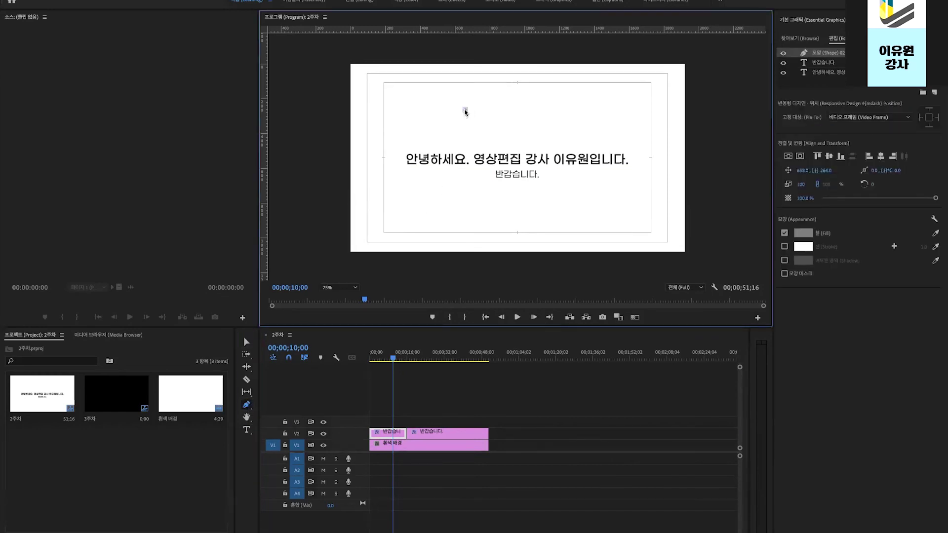
left_click(542, 108)
left_click_drag(541, 109, 543, 114)
key("ctrl+z")
left_click(542, 110)
- Enable a black (000000) stroke with a width of 4 on the new line shape
left_click(842, 53)
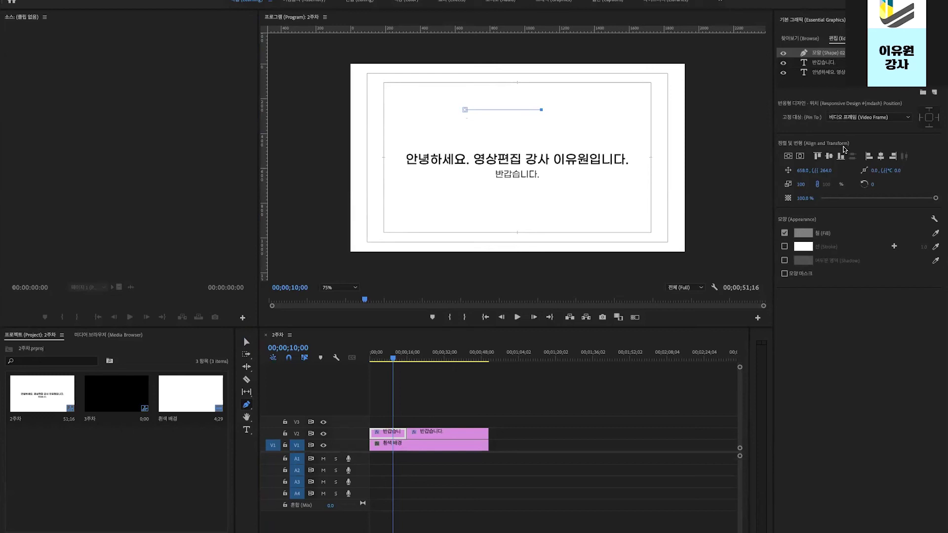
left_click(784, 246)
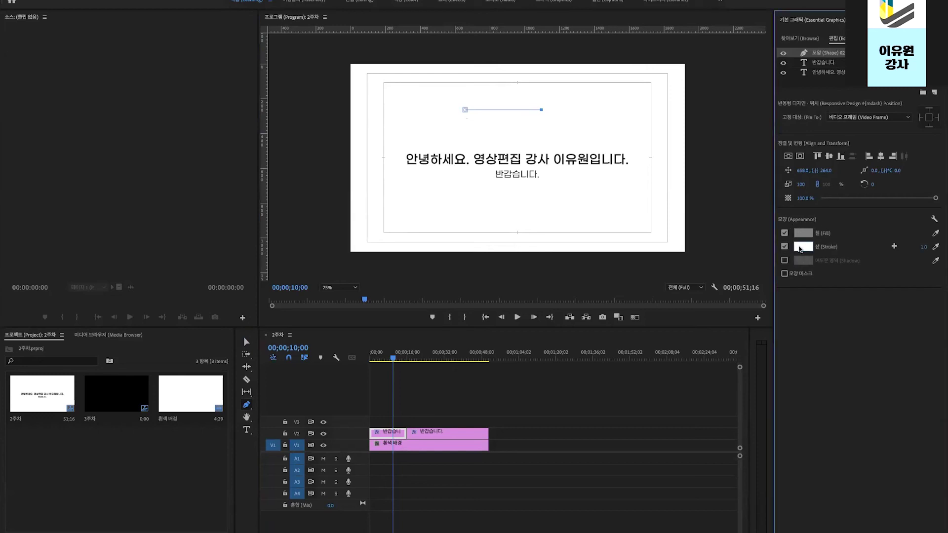
left_click(800, 248)
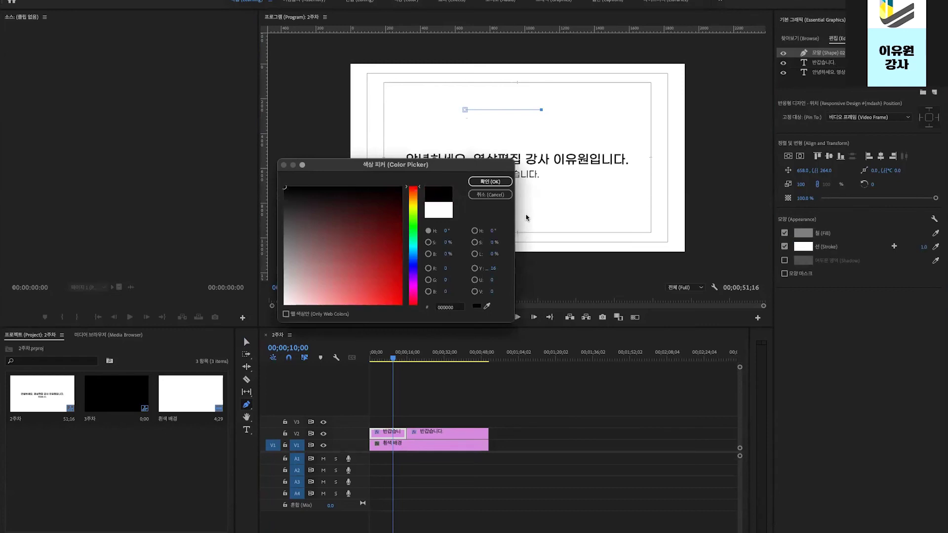
left_click(490, 181)
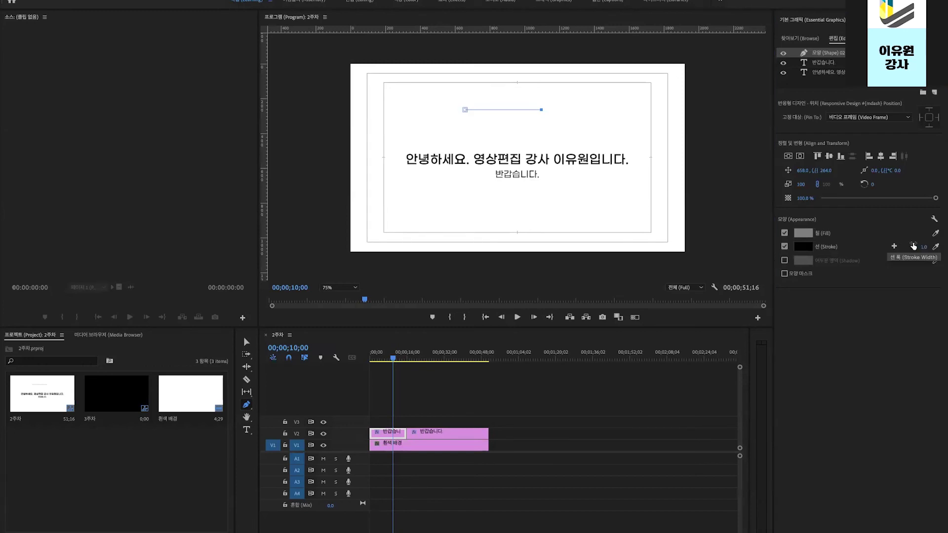
left_click(914, 246)
type("4")
key("Return")
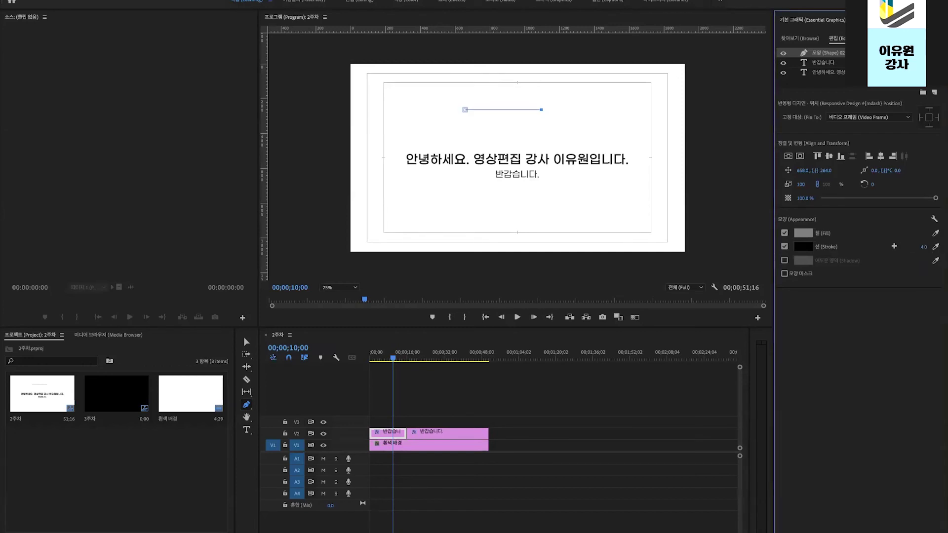
- Turn off the line shape's fill, keep its stroke, and centre the line horizontally in the frame
left_click(247, 342)
left_click(408, 390)
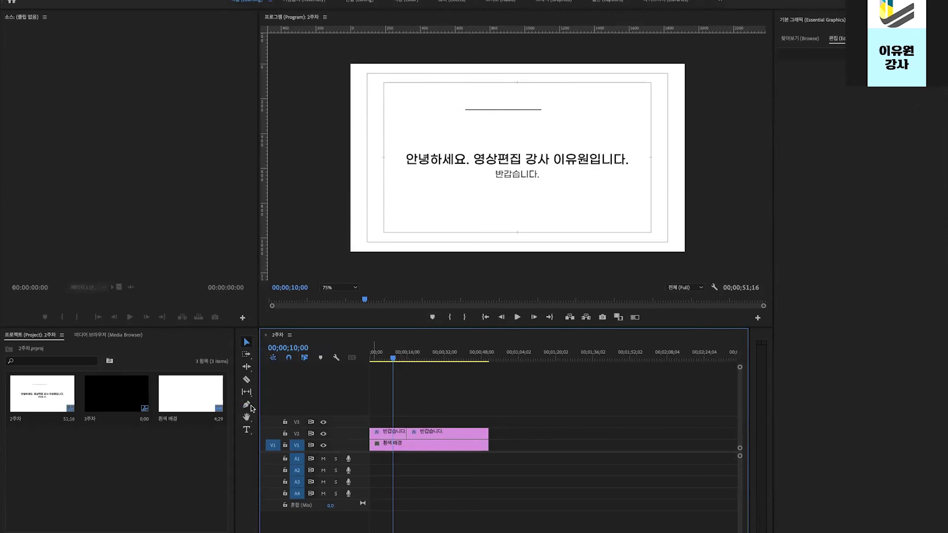
left_click(395, 433)
left_click(835, 52)
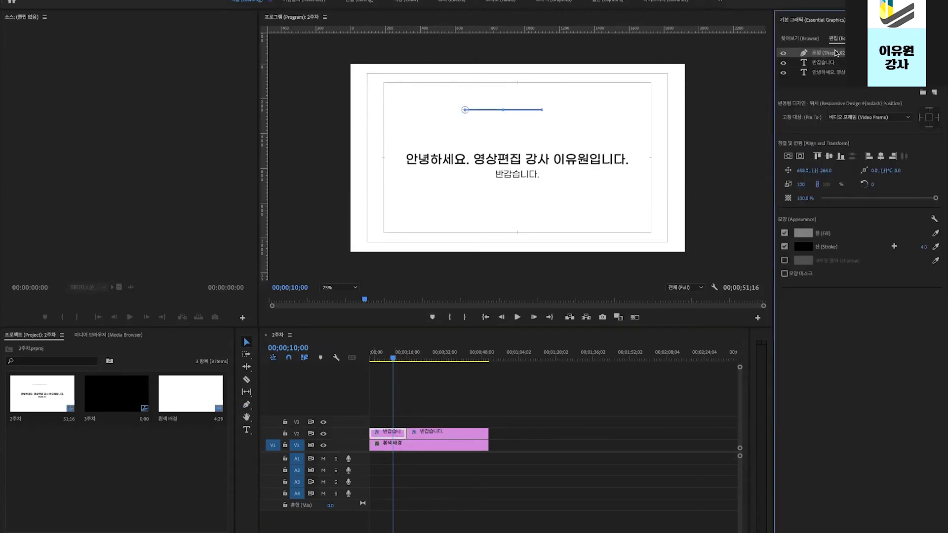
left_click(785, 233)
left_click(785, 247)
left_click(784, 247)
left_click(801, 157)
left_click(800, 157)
- Duplicate the line shape, naming the original layer 위 and the copy 아래
key("ctrl+c")
key("ctrl+v")
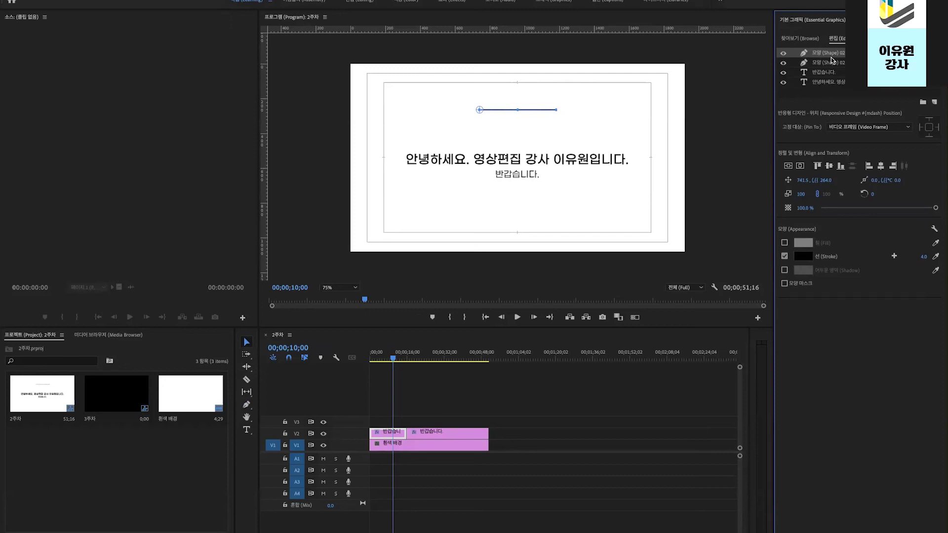
double_click(831, 53)
left_click(850, 62)
double_click(833, 63)
type("D")
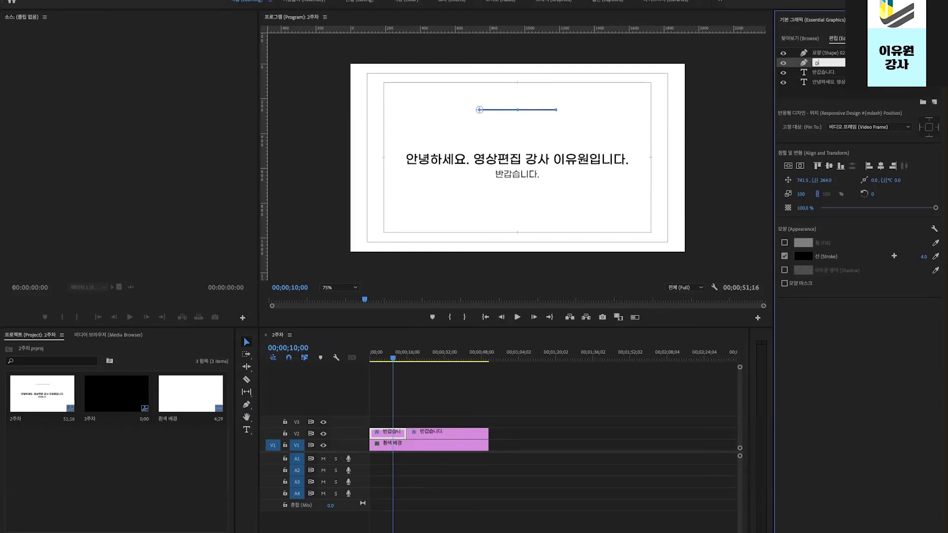
key("Return")
left_click(835, 53)
double_click(835, 53)
type("아래")
key("Return")
left_click(822, 63)
double_click(820, 64)
left_click(817, 55)
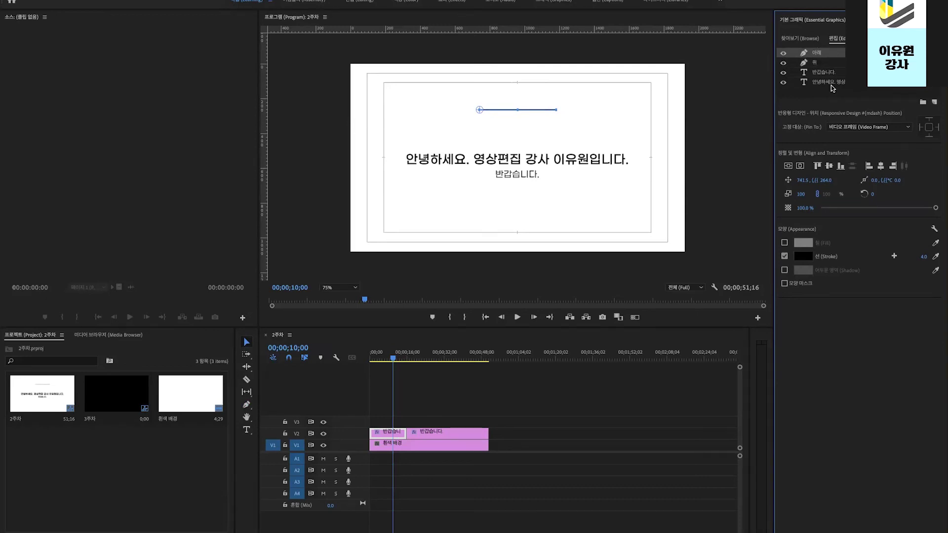
double_click(812, 53)
left_click(796, 53)
left_click(795, 51)
left_click(827, 71)
- Move the 아래 line straight down to a vertical position of 364, below the 위 line
left_click(828, 53)
left_click_drag(826, 180, 878, 181)
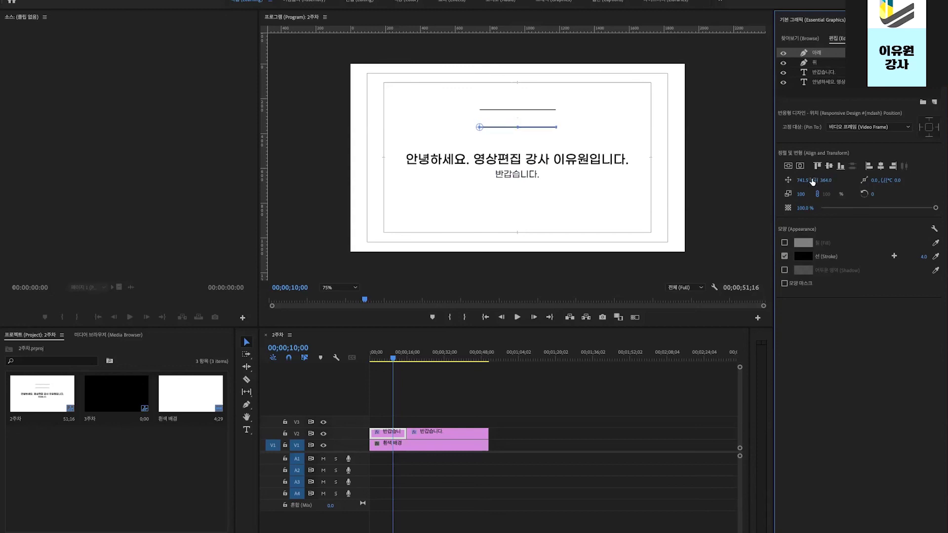
left_click(559, 423)
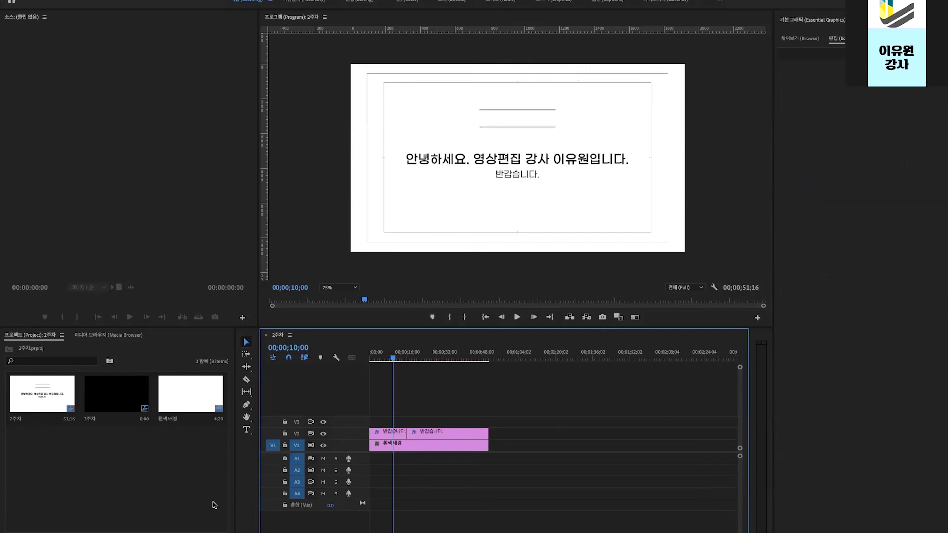
- Add the text "WELCOME" between the two lines in the first V2 graphic clip
left_click(394, 435)
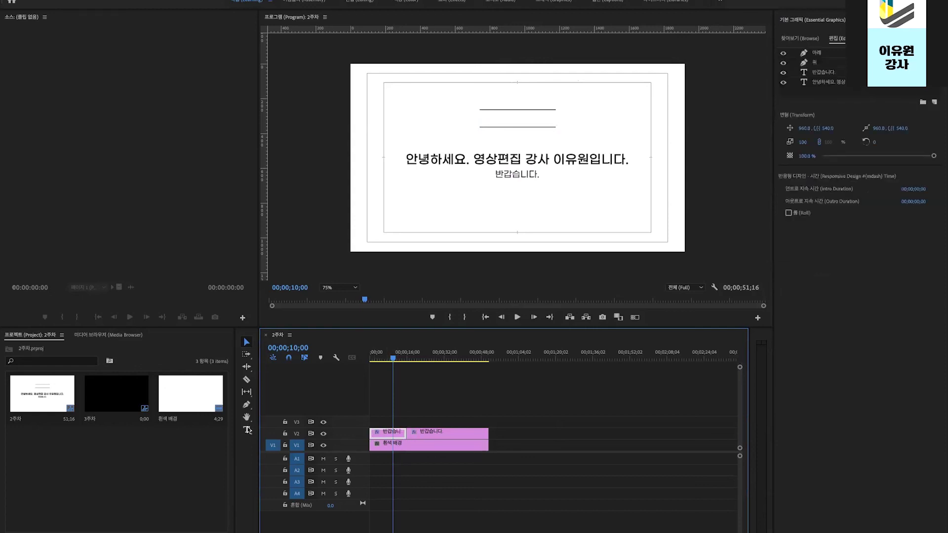
left_click(248, 431)
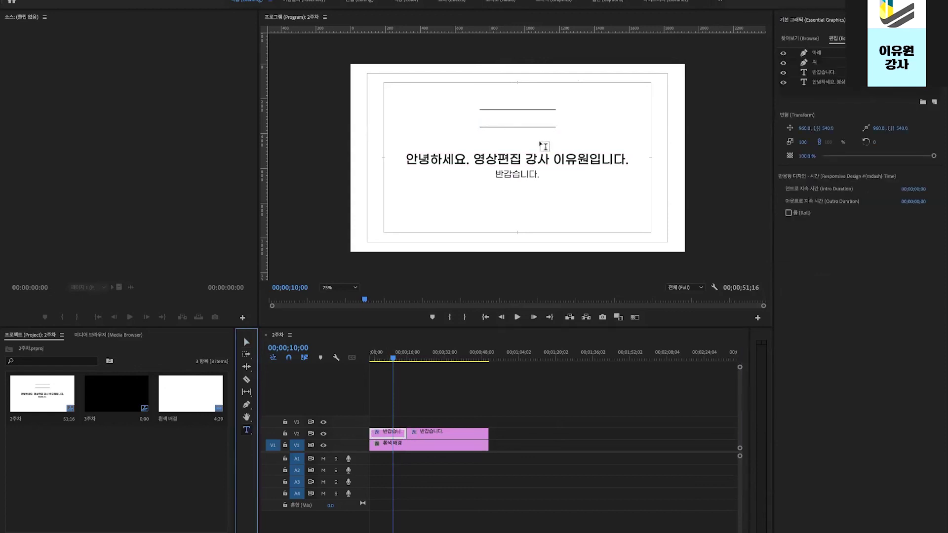
left_click(498, 114)
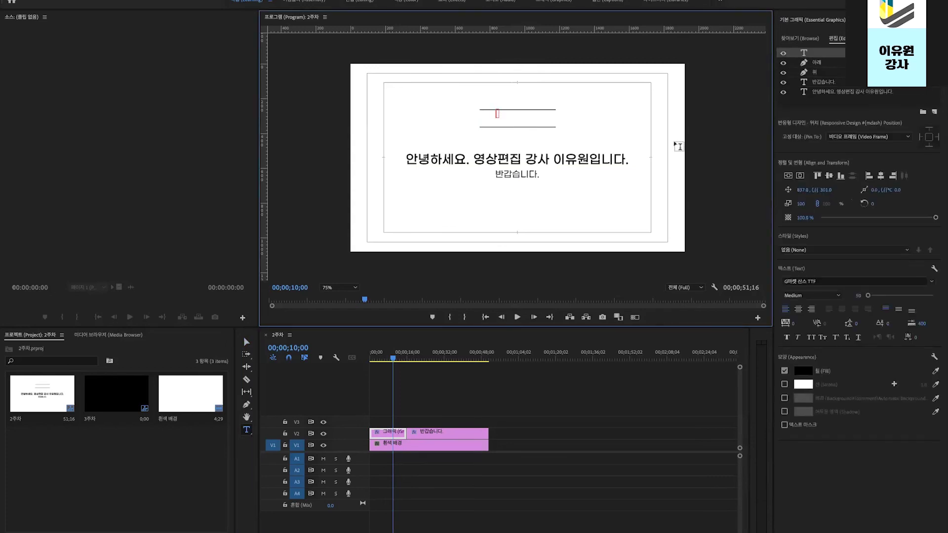
type("WELCOME")
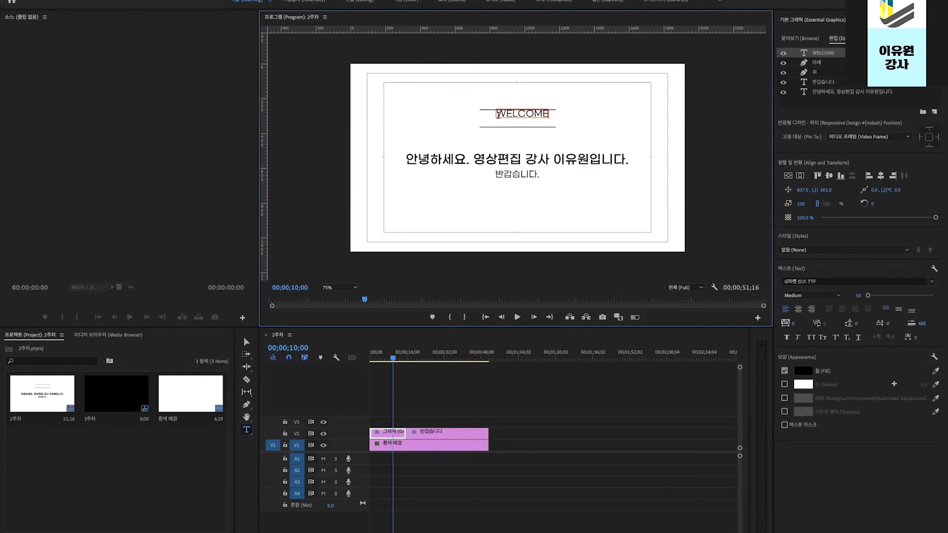
- Set the font size of the WELCOME text to 60
left_click_drag(497, 113, 562, 118)
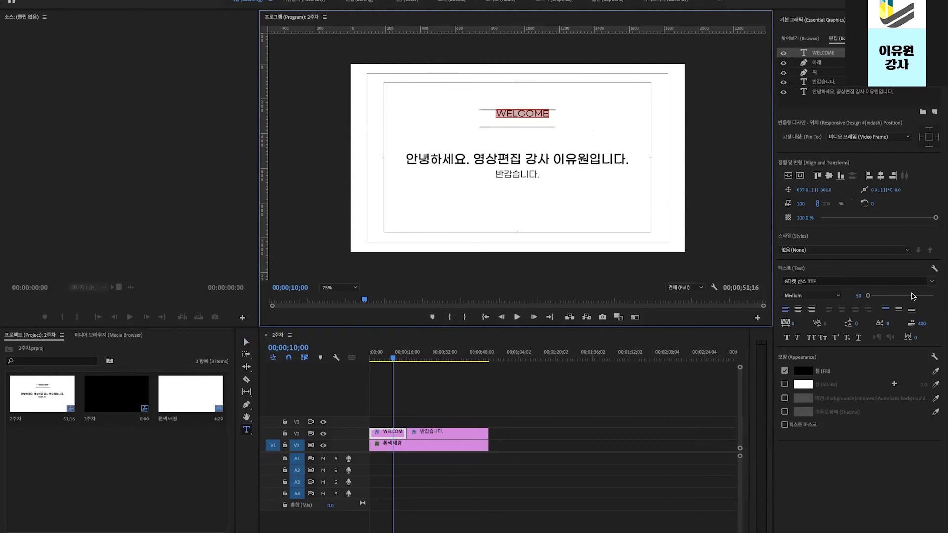
left_click(858, 295)
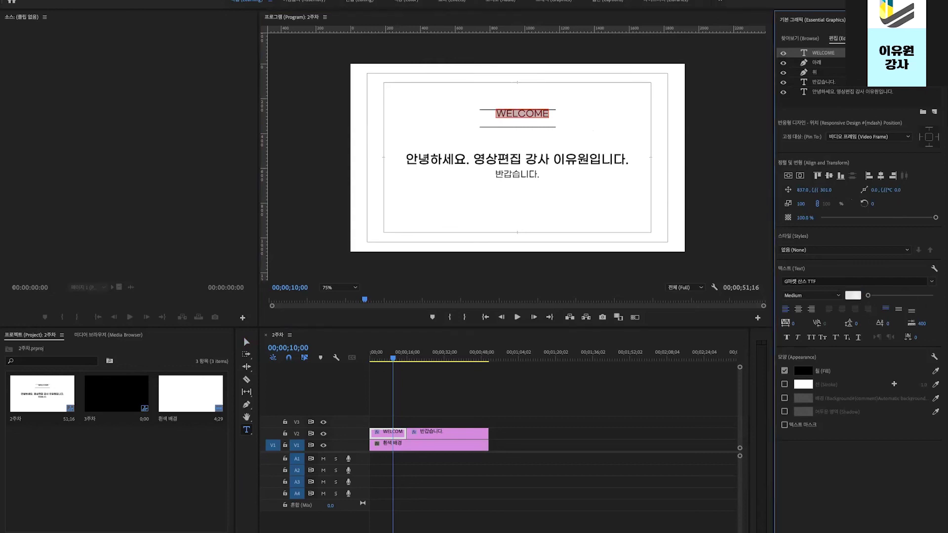
type("60")
key("Return")
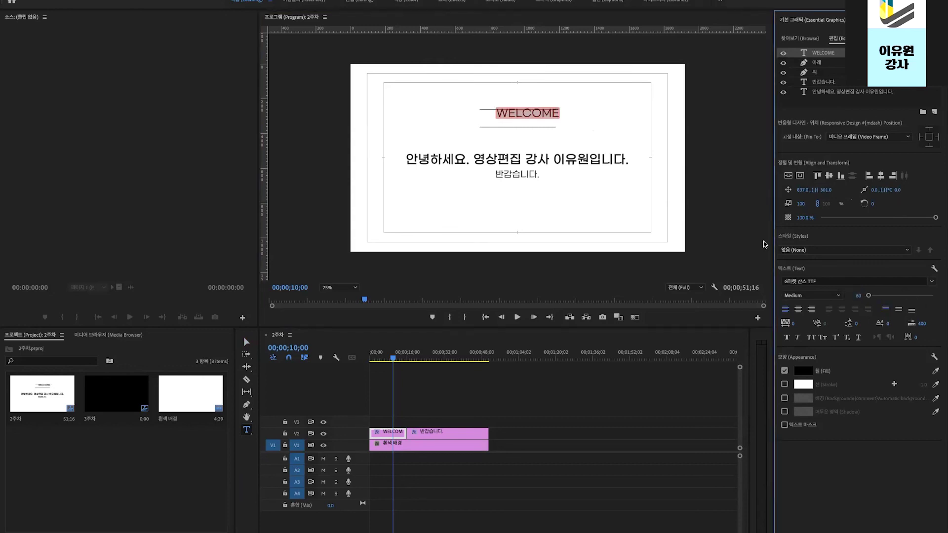
- Centre the WELCOME text horizontally in the frame and lower it to a vertical position of 329, between the two lines
left_click(800, 175)
left_click_drag(826, 190, 840, 190)
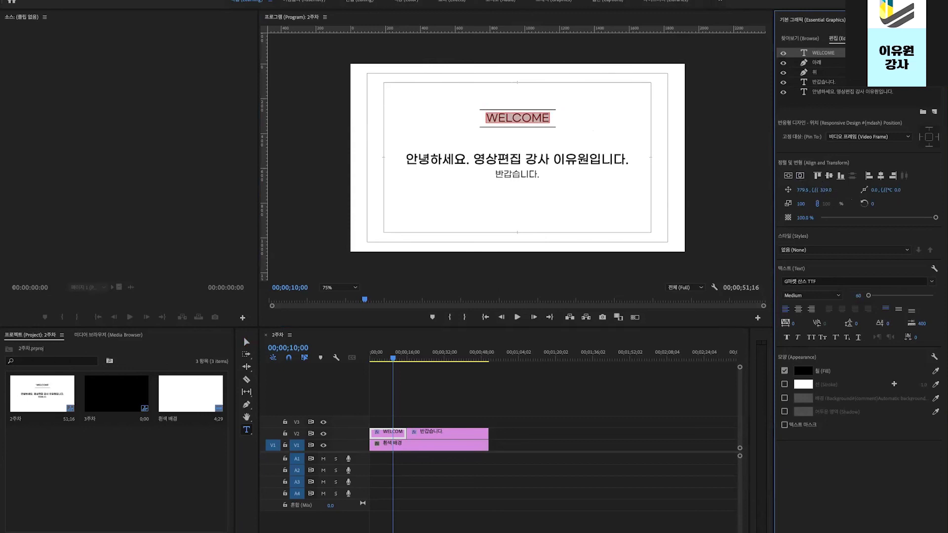
left_click(557, 439)
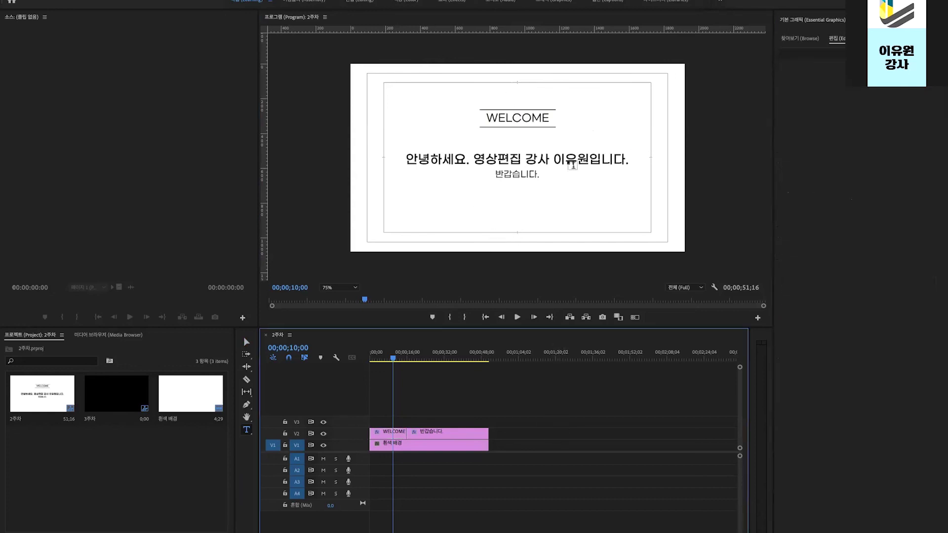
- Lower the 위 line to a vertical position of 342 and the 아래 line to 460, shifting the 아래 line off-centre to the right
left_click(387, 433)
left_click(824, 70)
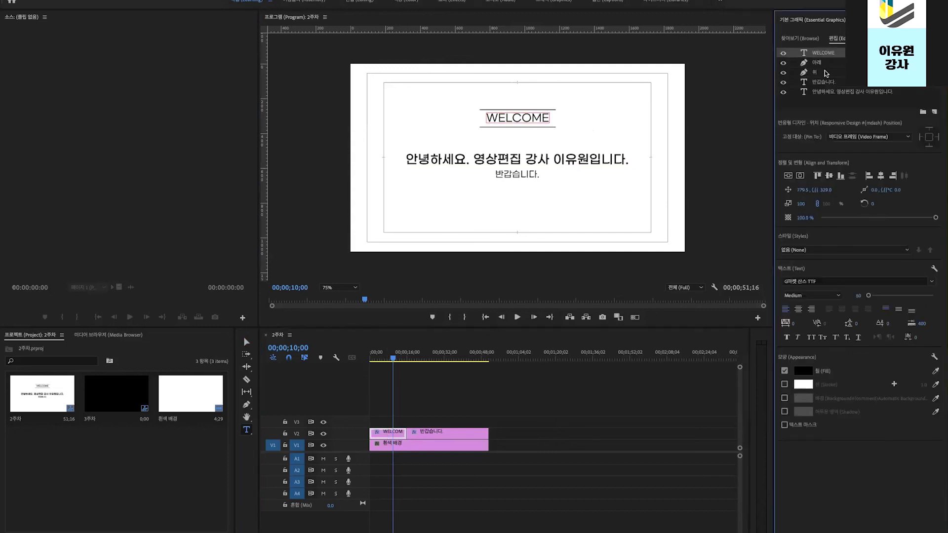
left_click(823, 54)
left_click(818, 62)
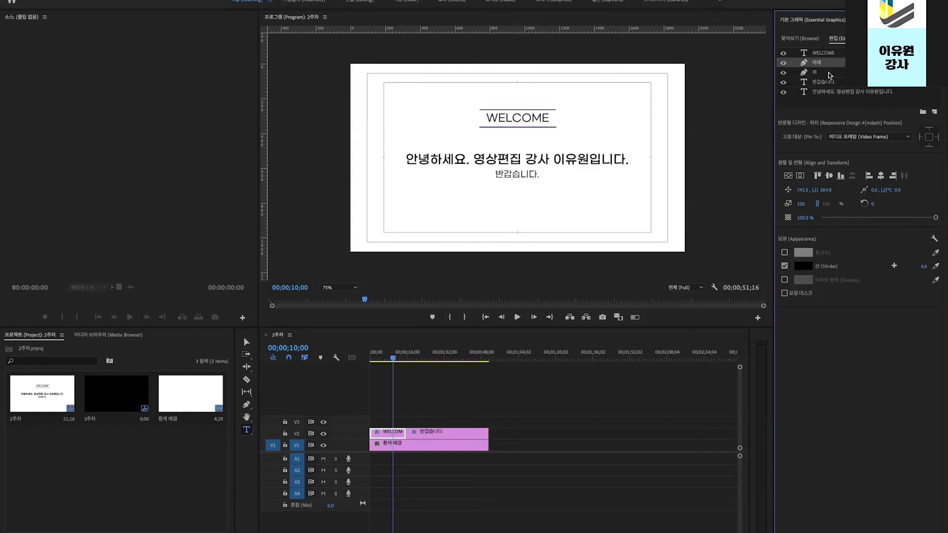
left_click(828, 73)
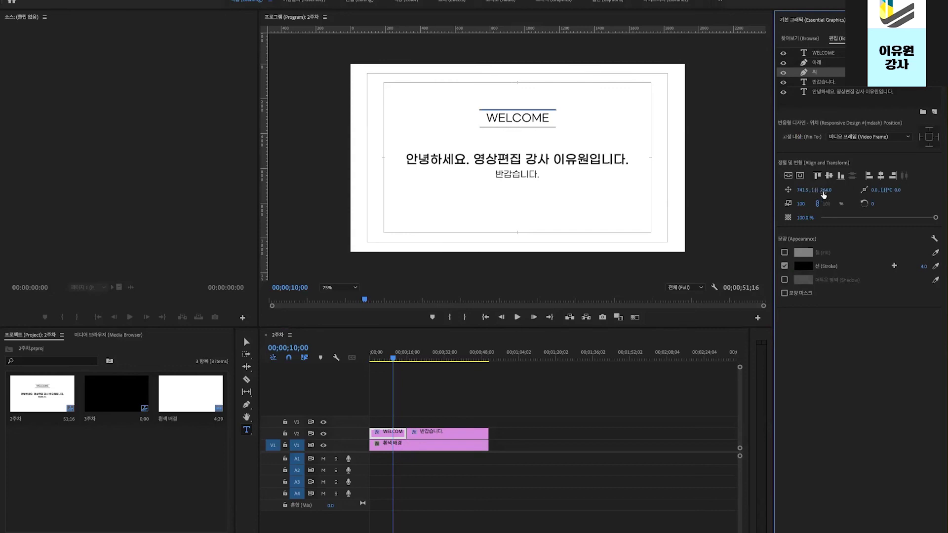
left_click_drag(825, 190, 832, 190)
left_click(829, 62)
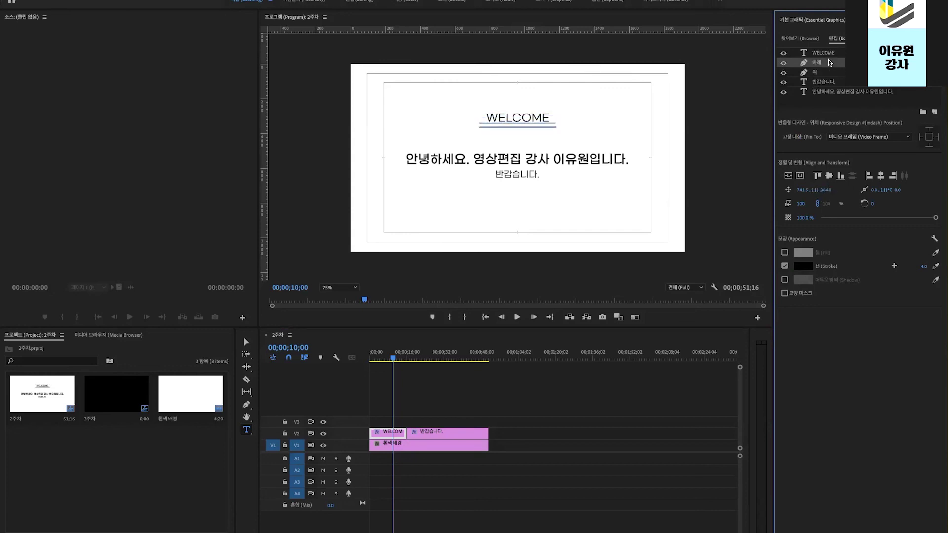
left_click_drag(826, 190, 859, 190)
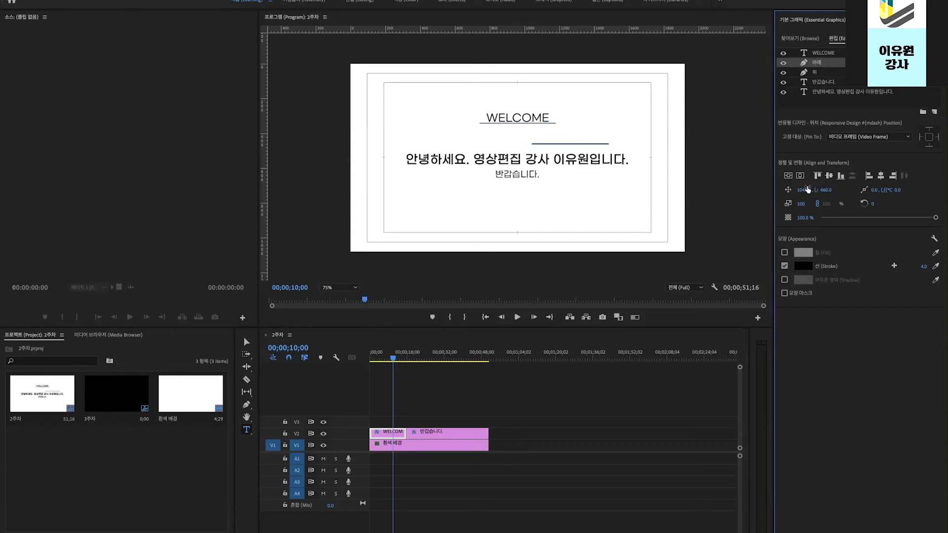
- Centre the 위 and 아래 lines horizontally in the frame and align them with each other
left_click(817, 72, "ctrl")
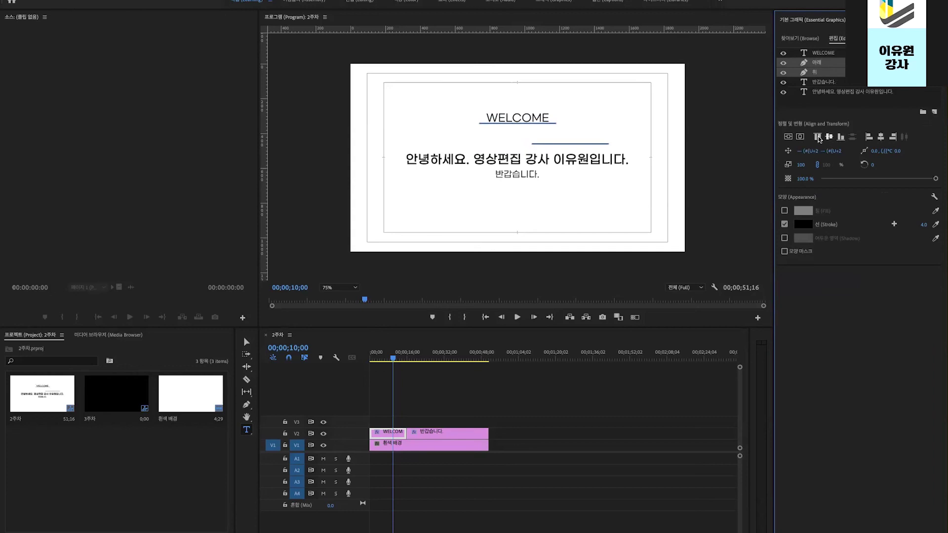
left_click(798, 137)
left_click(881, 138)
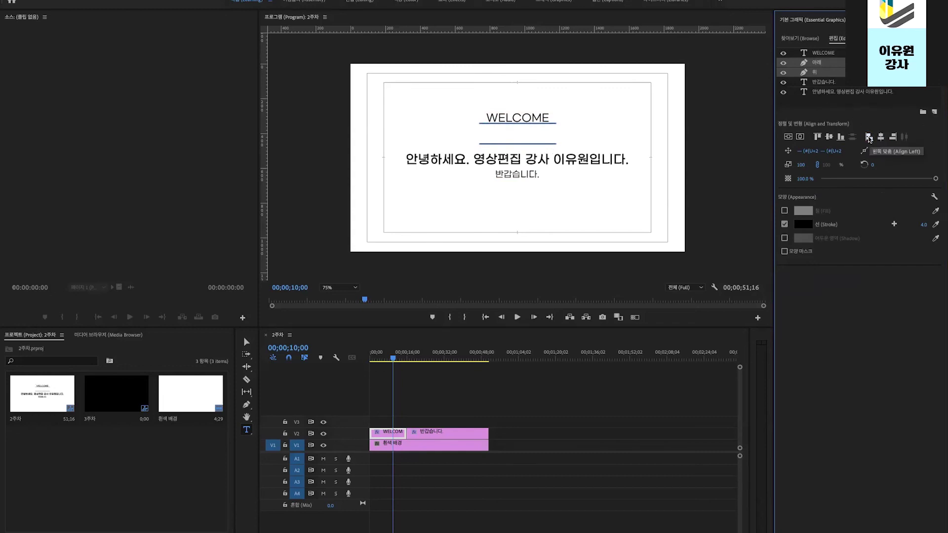
left_click(892, 139)
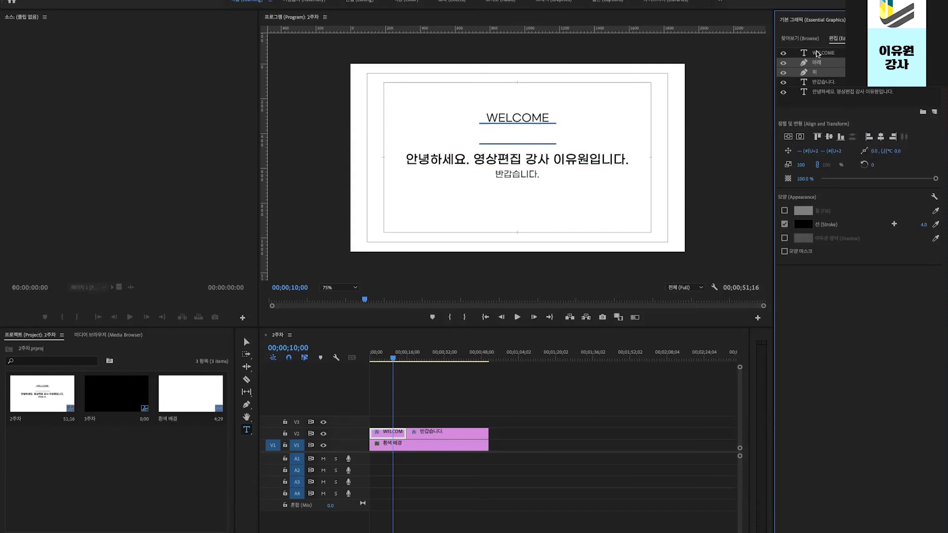
- Set the vertical position of the 위 line to 355
left_click(819, 54)
left_click(817, 72)
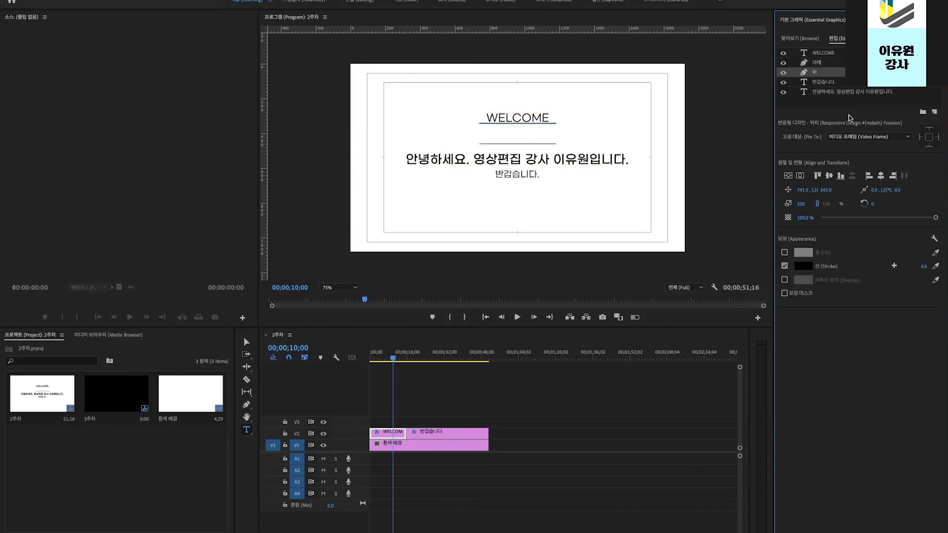
left_click_drag(826, 189, 832, 190)
left_click(831, 190)
type("355")
key("Return")
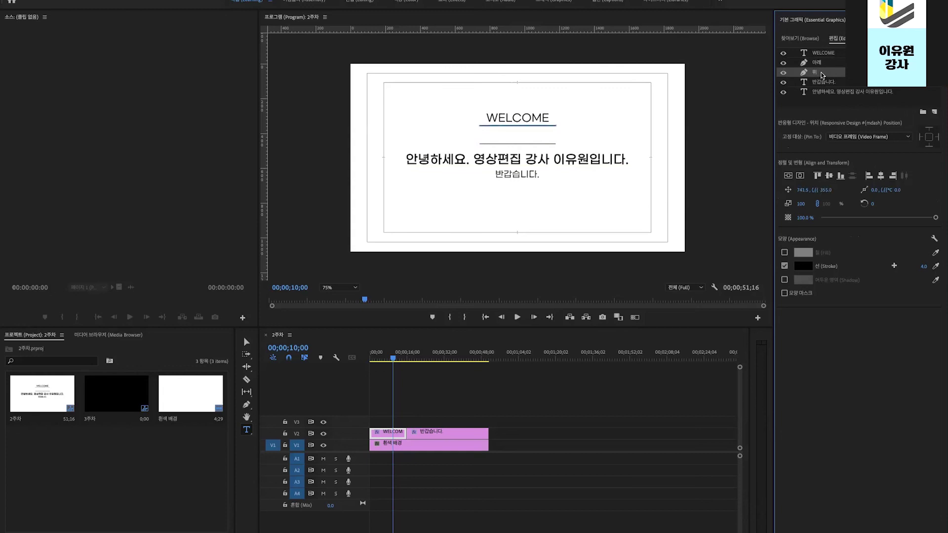
- Set the vertical position of the 아래 line to 445
left_click(820, 63)
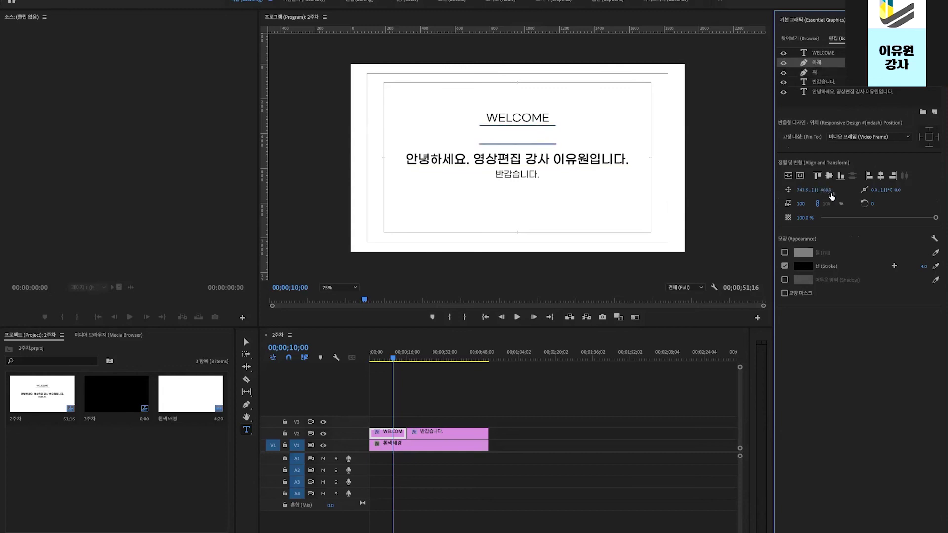
left_click_drag(825, 191, 830, 190)
left_click(830, 190)
type("445")
key("Return")
- Lower the WELCOME text to a vertical position of about 418 and distribute it vertically with the 위 and 아래 lines
left_click(811, 52)
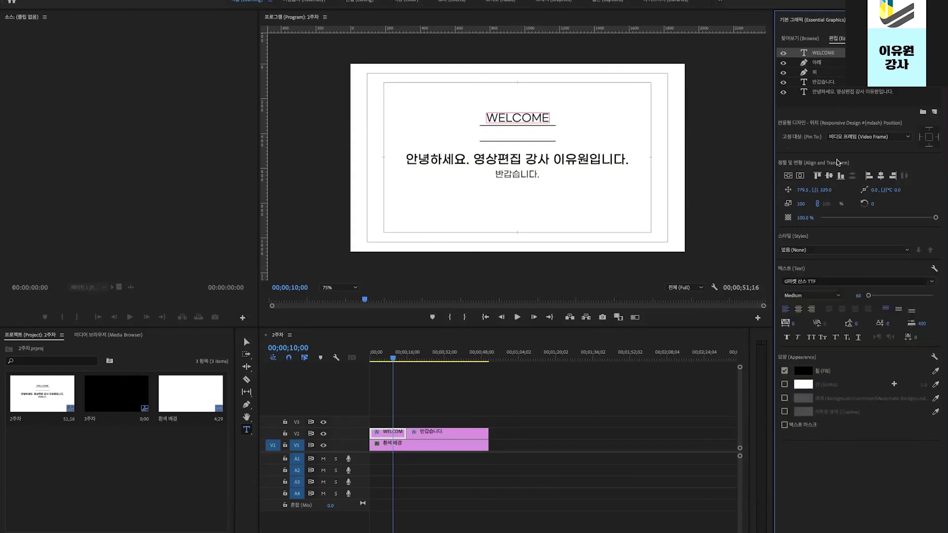
left_click_drag(826, 190, 870, 190)
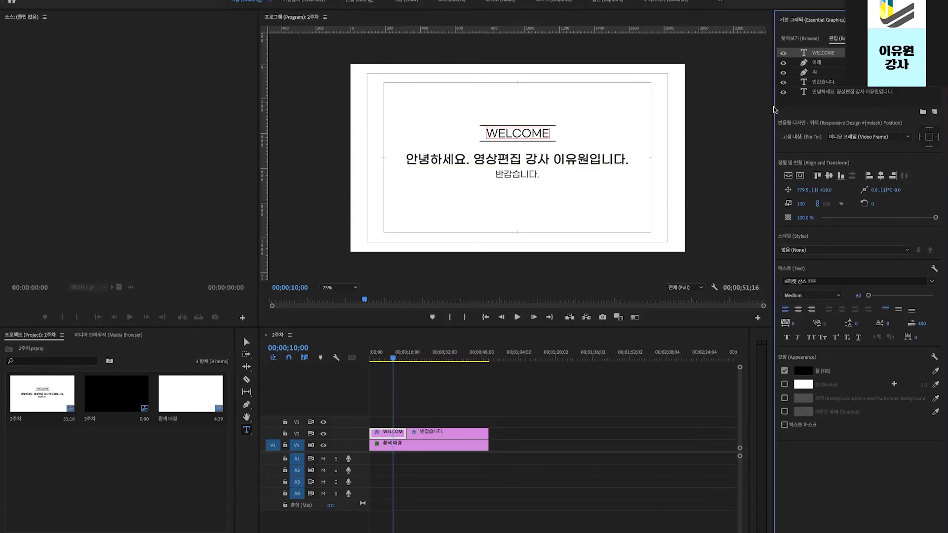
left_click(823, 73, "shift")
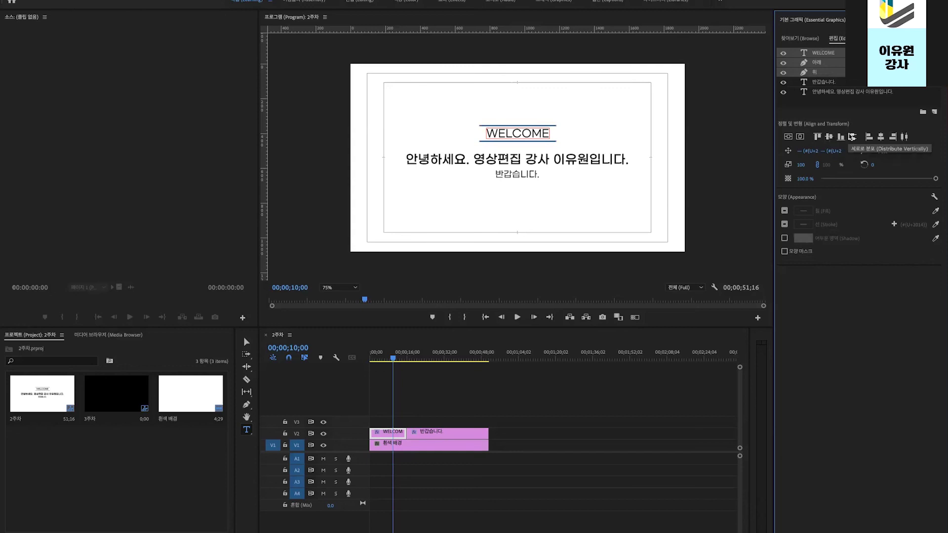
left_click(830, 137)
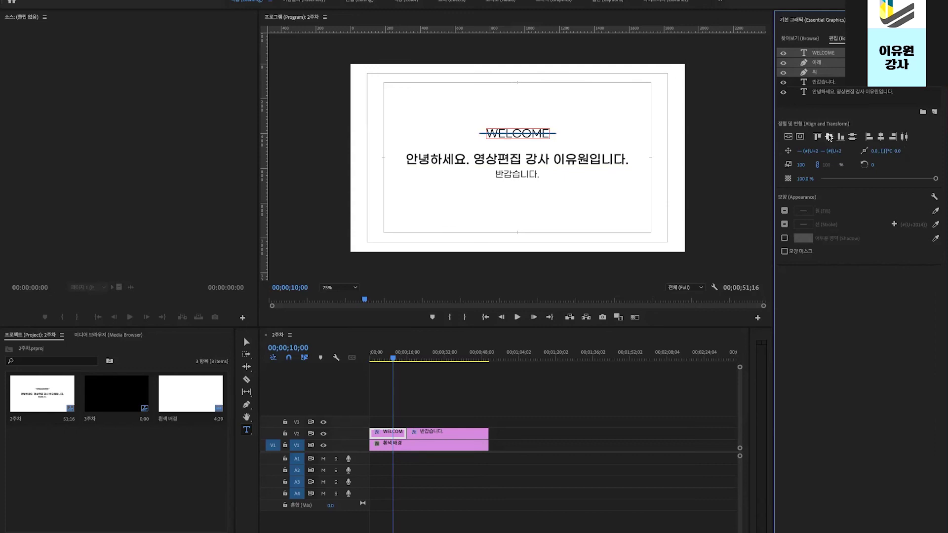
left_click(853, 138)
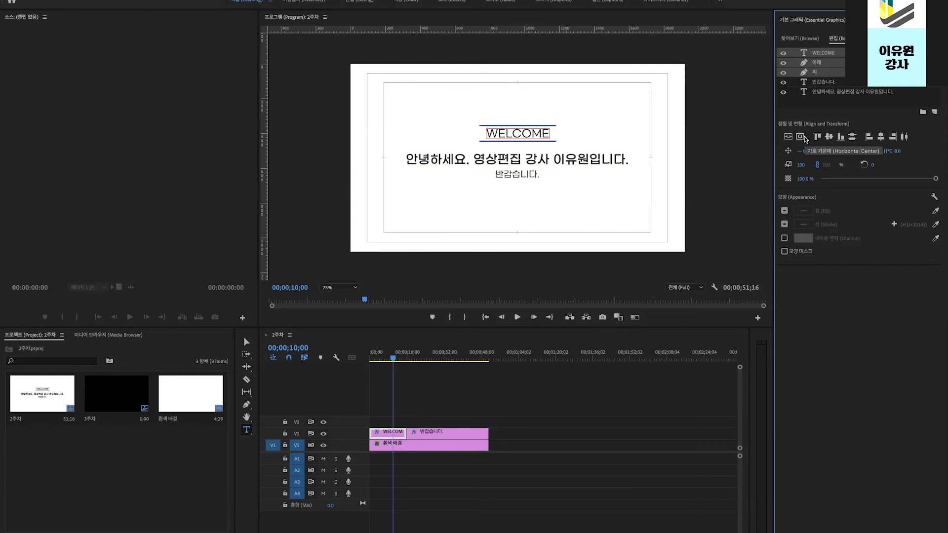
- Raise the large greeting text below WELCOME to a vertical position of about 554
left_click(839, 92)
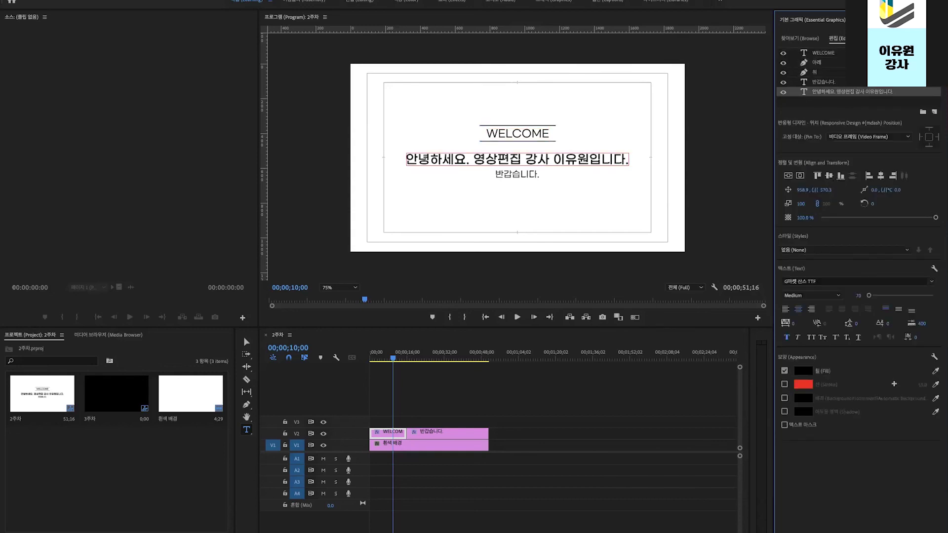
left_click_drag(826, 190, 818, 190)
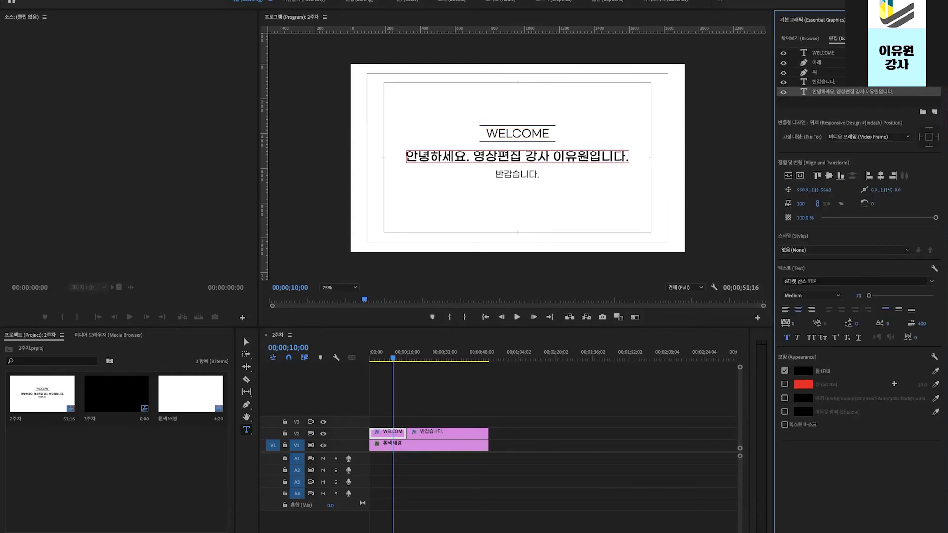
left_click(831, 189)
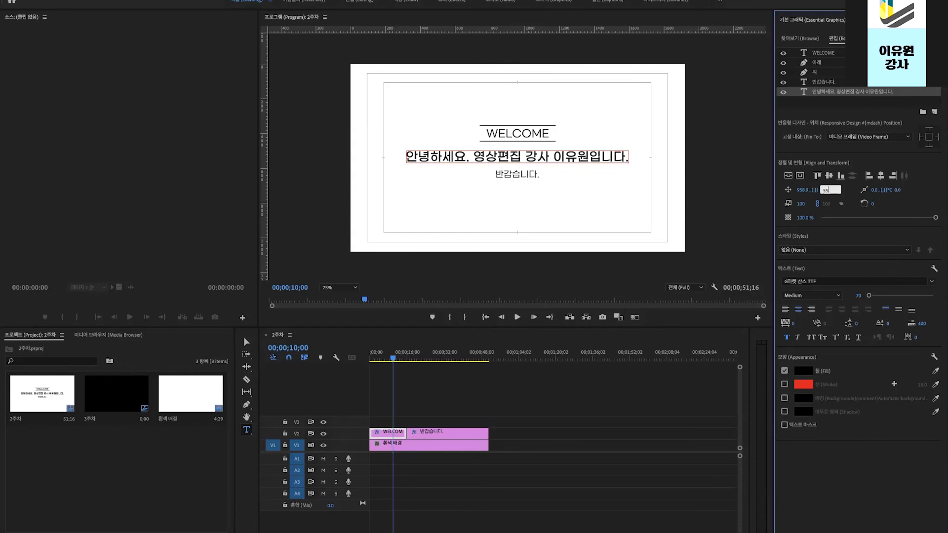
type("55")
key("Return")
- Turn off the safe margins in the program preview and save the project
left_click(625, 397)
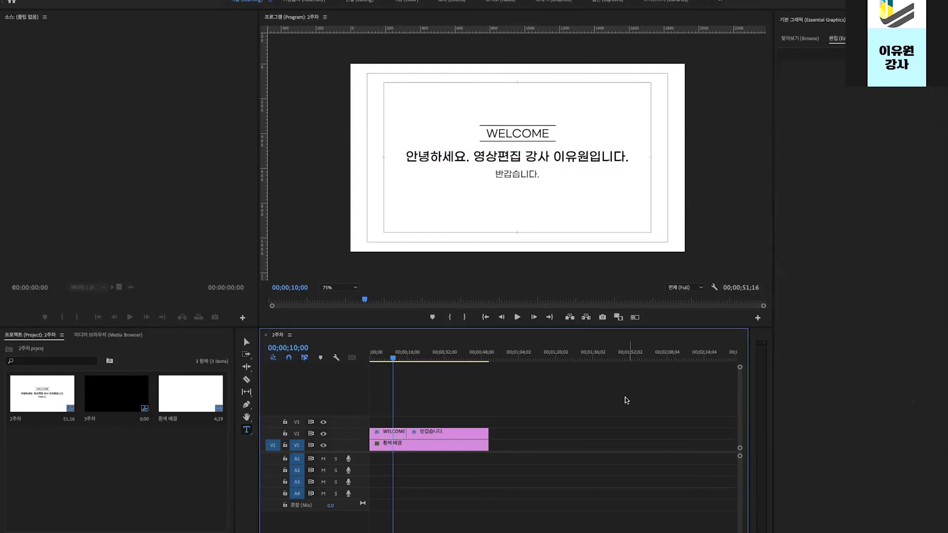
right_click(601, 191)
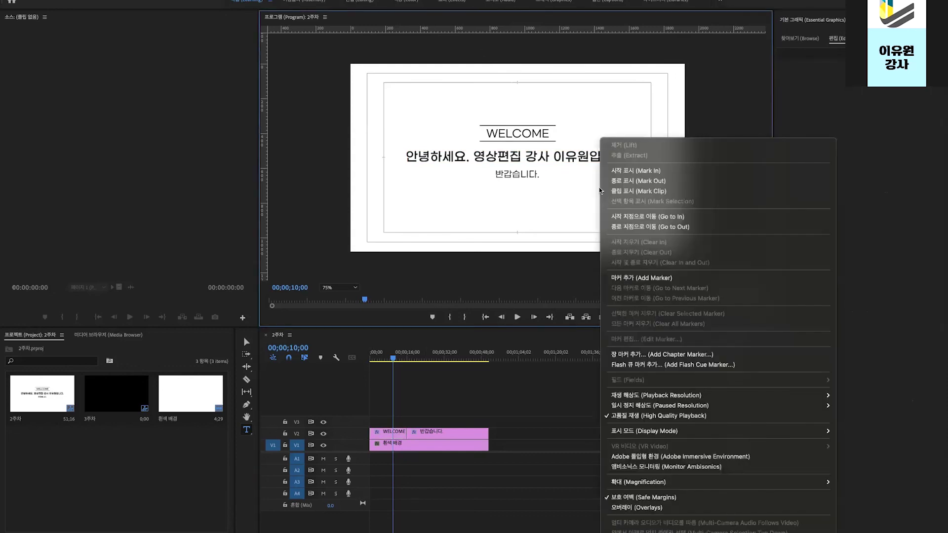
left_click(630, 498)
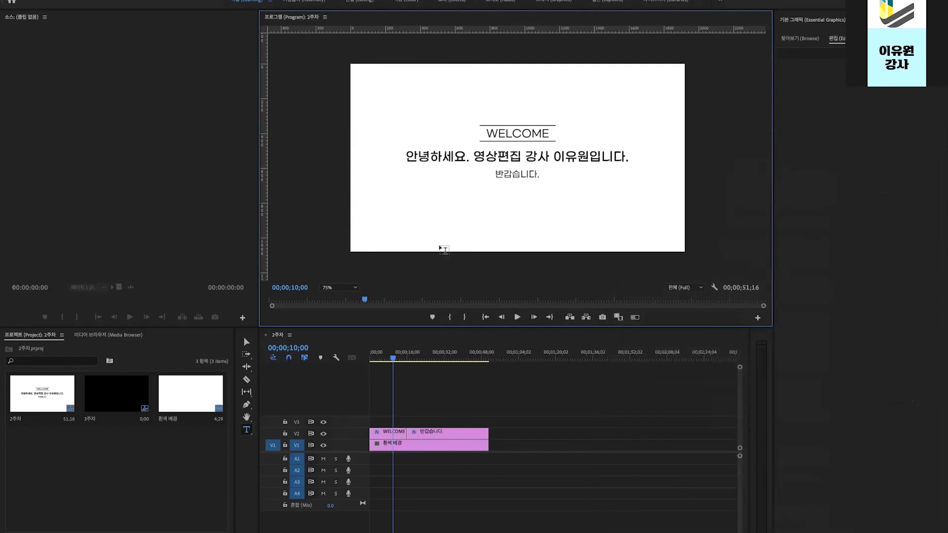
key("super+s")
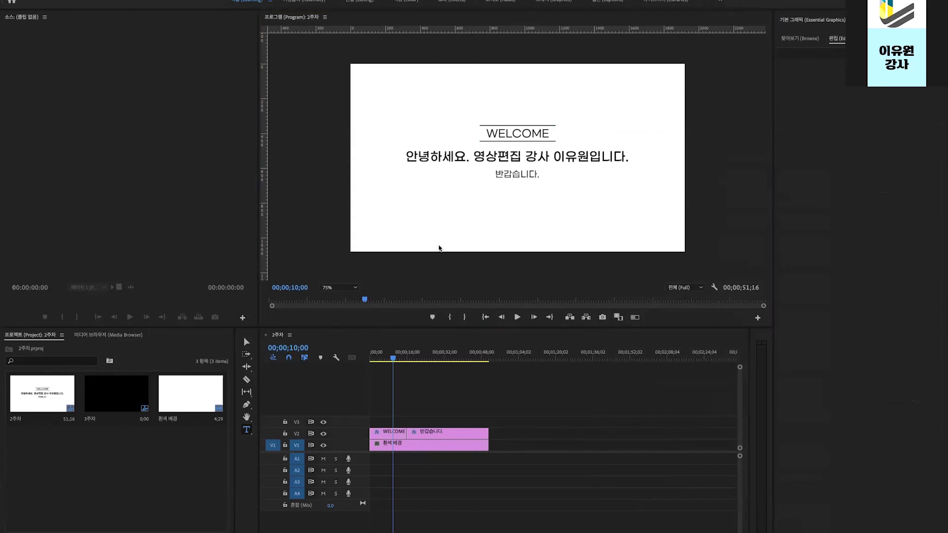